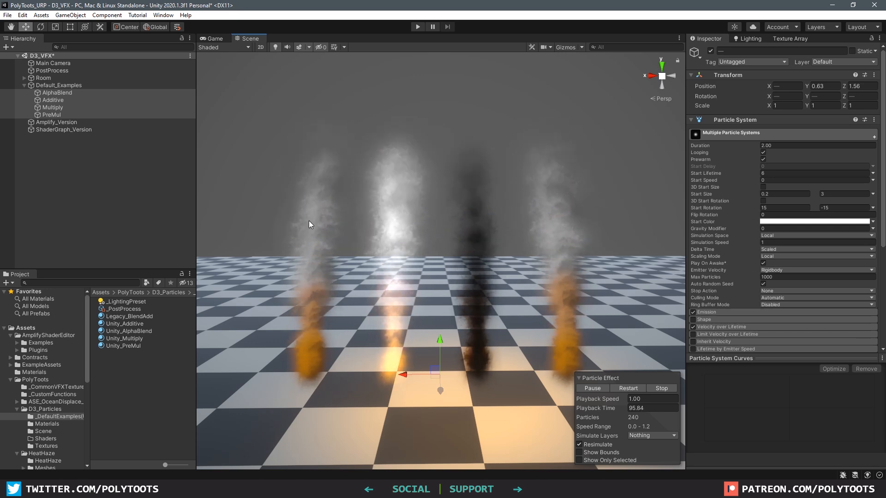
Open the D3_Particles _DefaultExamples materials folder and select the Legacy_BlendAdd material
left_click(313, 234)
scroll(801, 221, "down", 5)
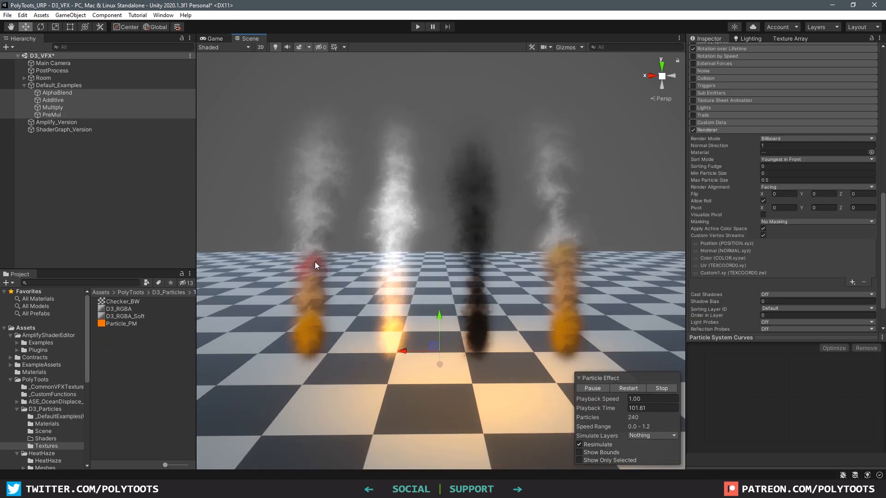
left_click(47, 423)
left_click(53, 417)
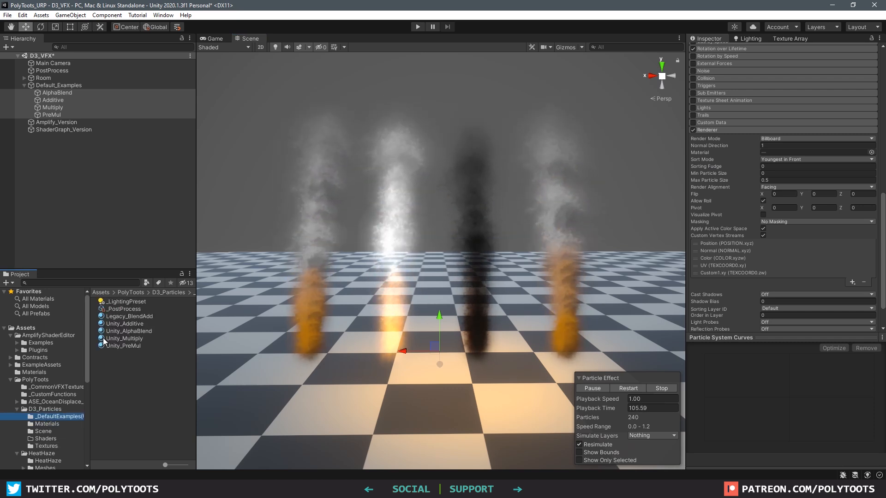
left_click(134, 316)
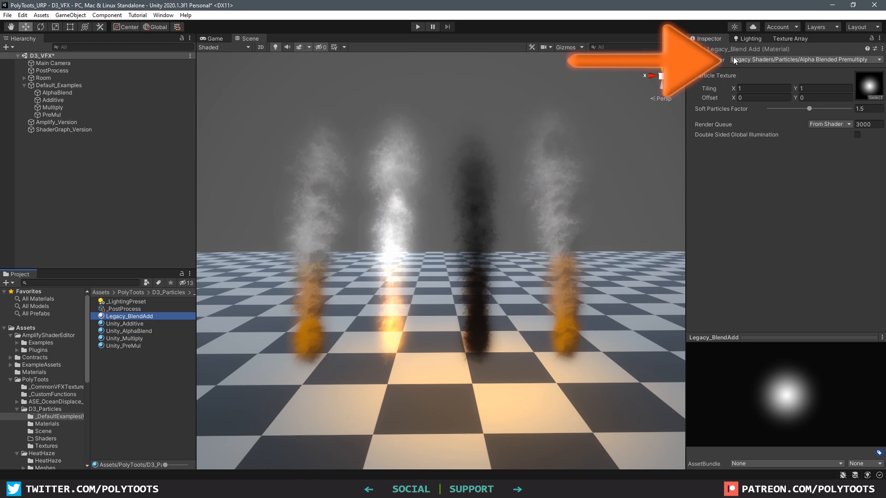
Drag Legacy_BlendAdd onto the example particle systems, then select all four together
left_click_drag(129, 317, 329, 285)
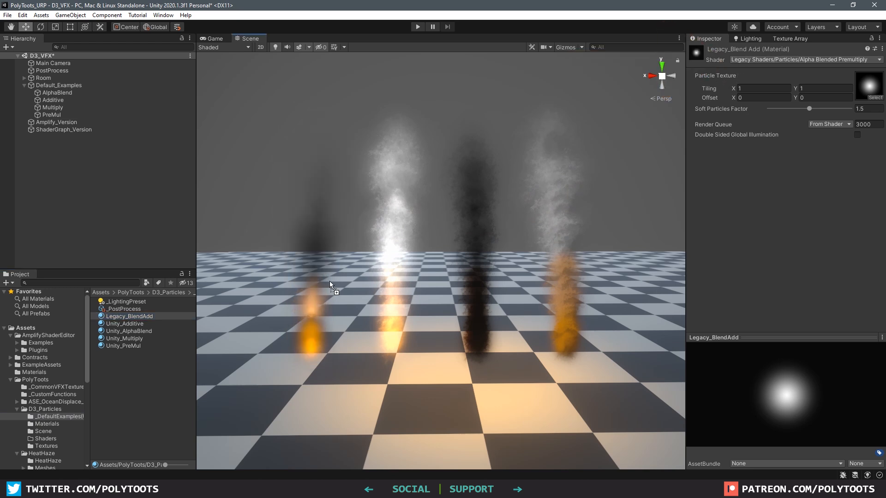
left_click_drag(141, 316, 477, 286)
left_click_drag(141, 316, 543, 199)
left_click(562, 302)
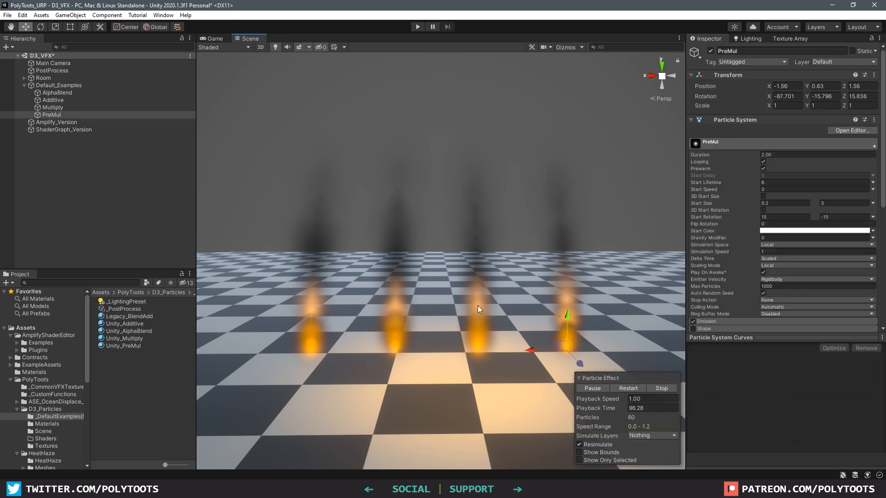
left_click(478, 305, "shift")
left_click(395, 307, "shift")
left_click(313, 302, "shift")
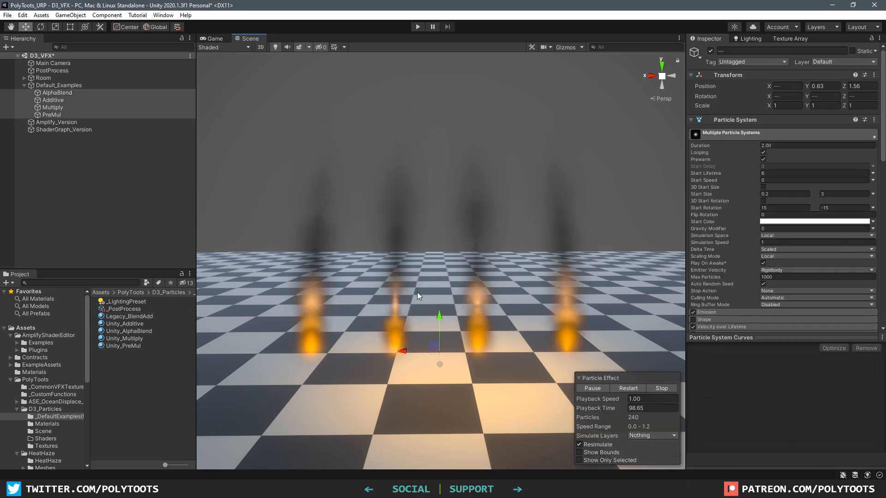
scroll(806, 223, "down", 10)
scroll(807, 222, "down", 10)
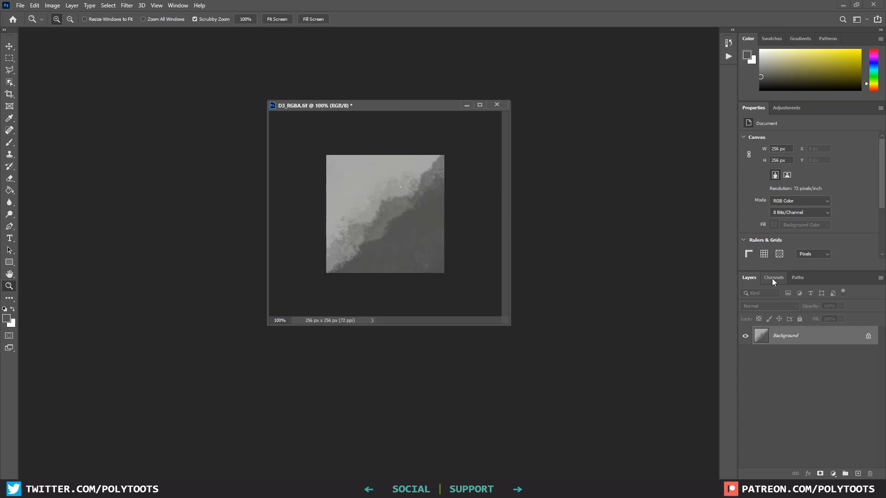
Copy the Alpha 1 channel and paste it into the Layers panel as a new layer
left_click(789, 367)
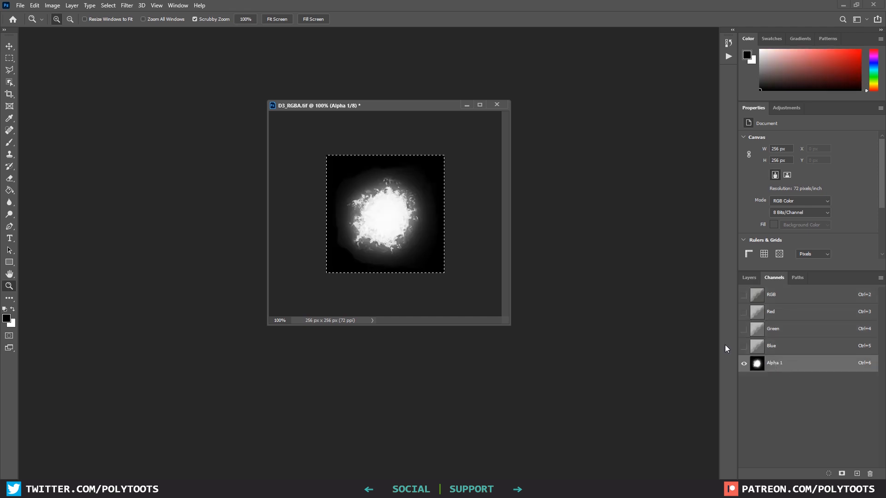
left_click(34, 5)
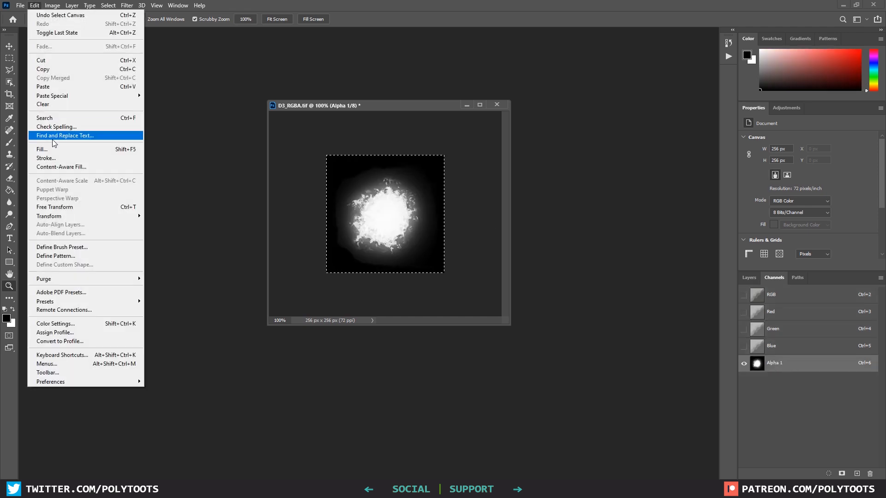
left_click(67, 70)
left_click(749, 278)
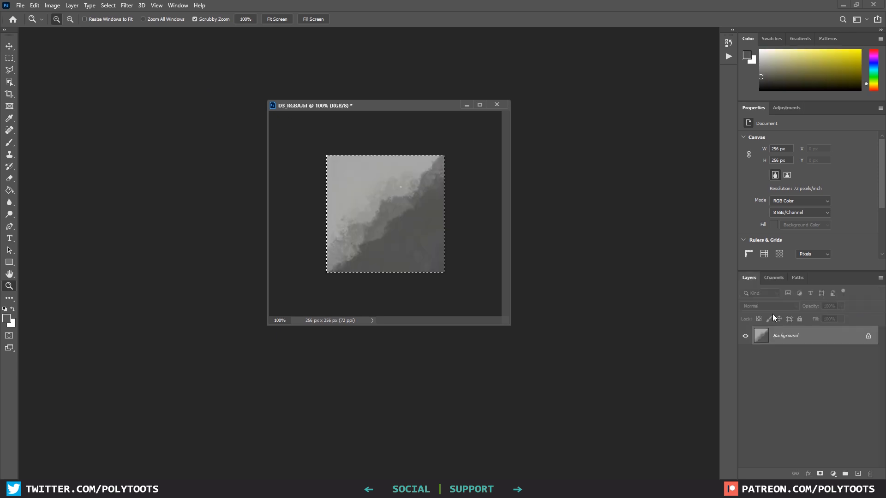
key("ctrl+v")
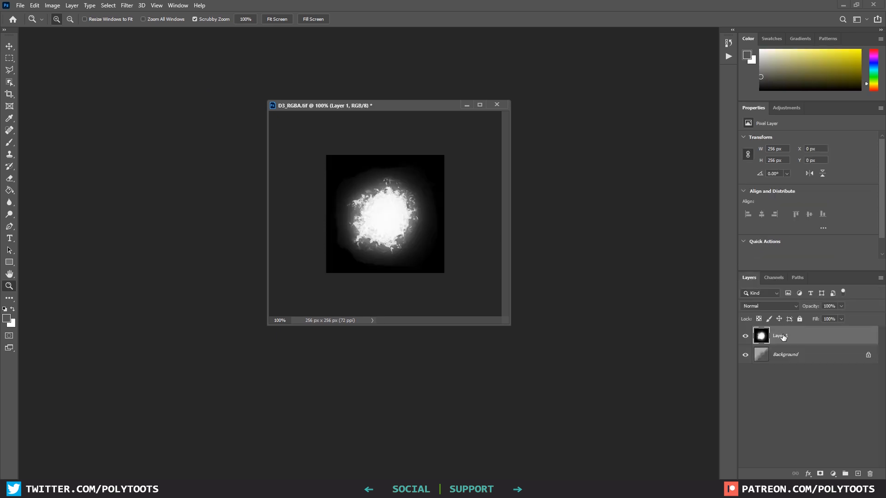
Set the pasted layer's blend mode to Multiply and clear the selection
left_click(767, 306)
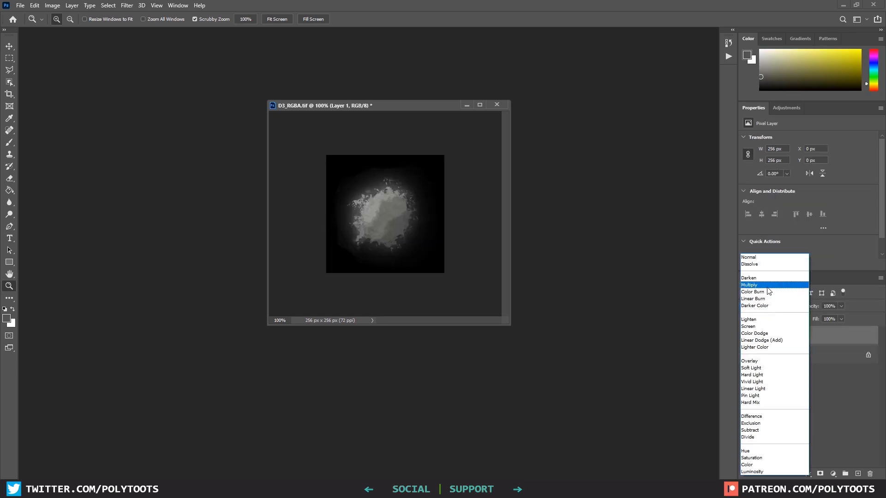
left_click(757, 284)
left_click_drag(379, 111, 384, 105)
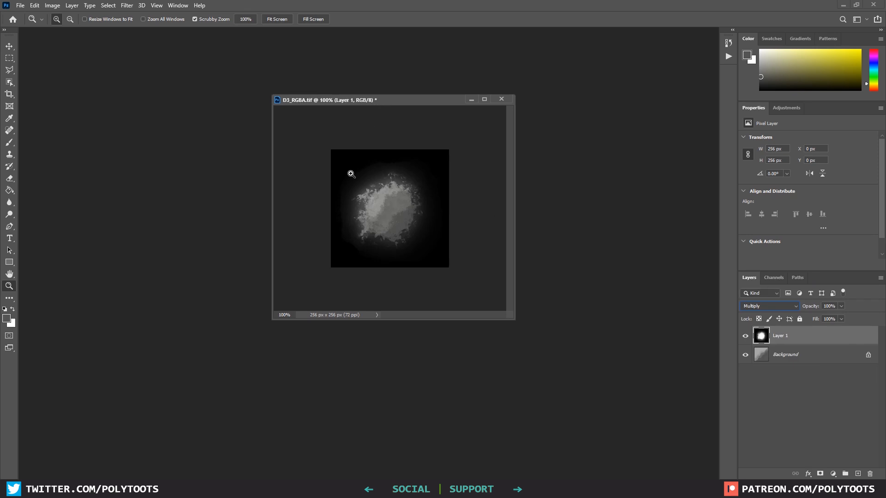
key("m")
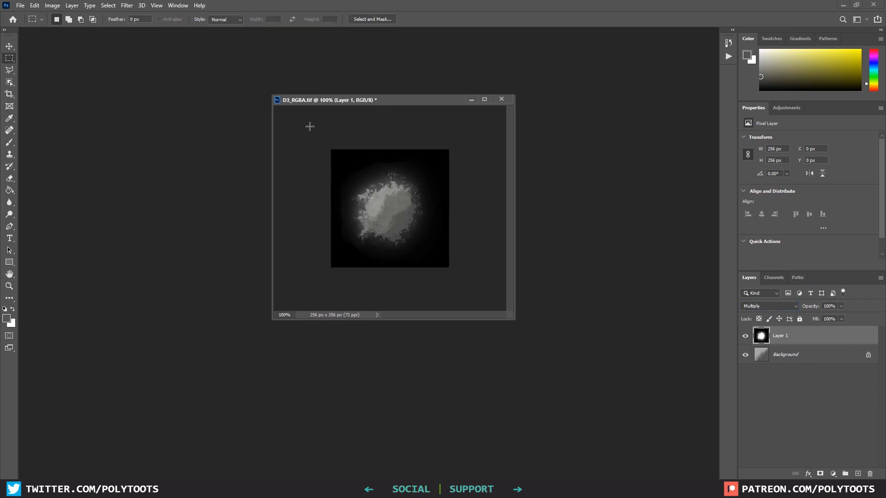
left_click(412, 211)
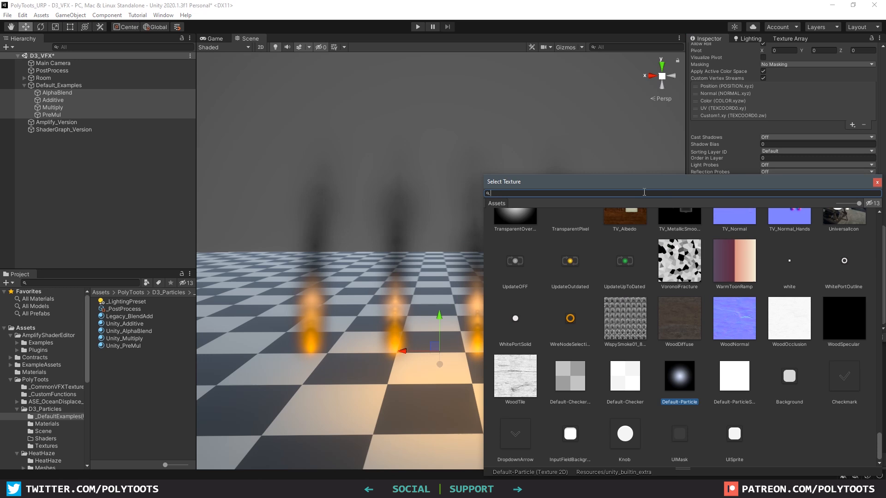
Try D3_RGBA as the particle texture, then revert it to Default-Particle
type("d3_")
left_click(554, 238)
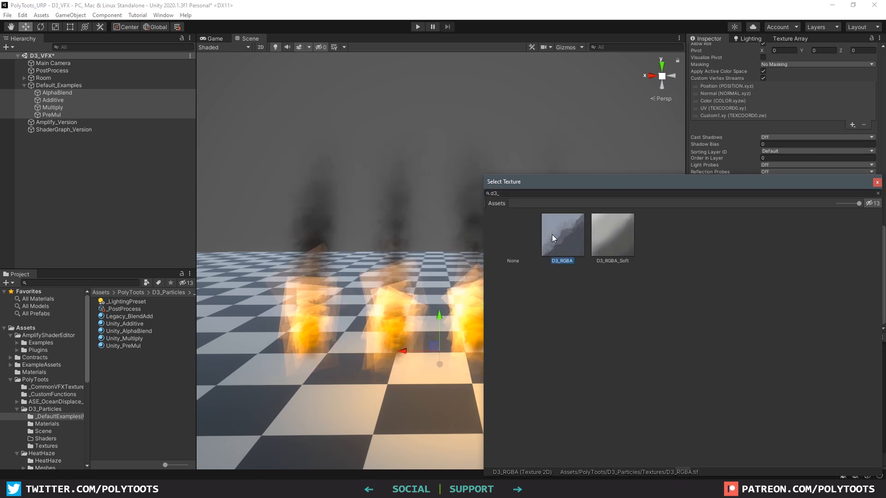
double_click(561, 237)
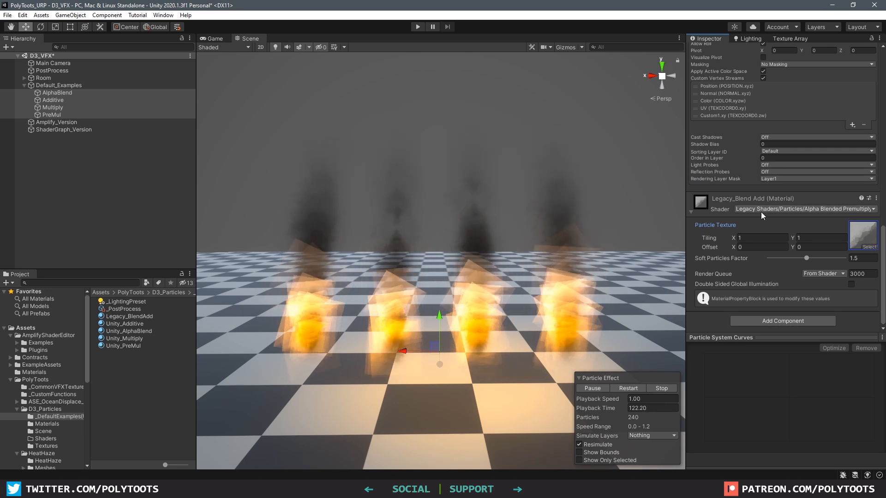
left_click(869, 247)
type("particle")
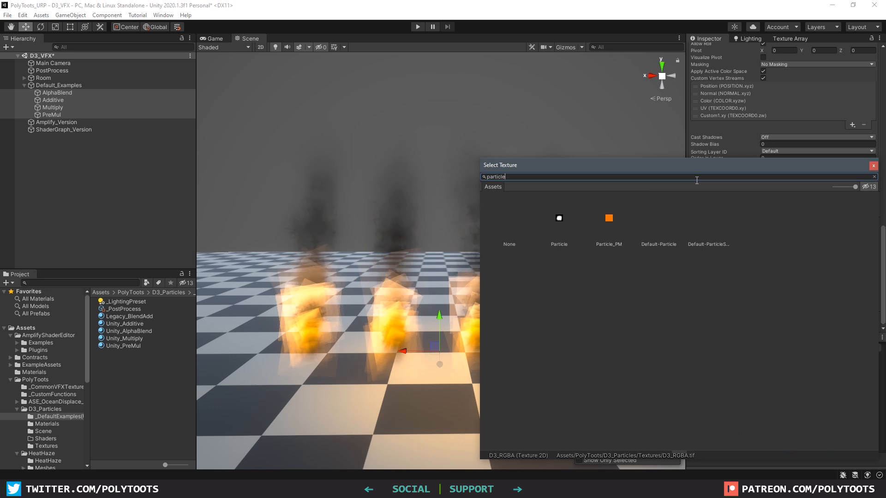
left_click(658, 219)
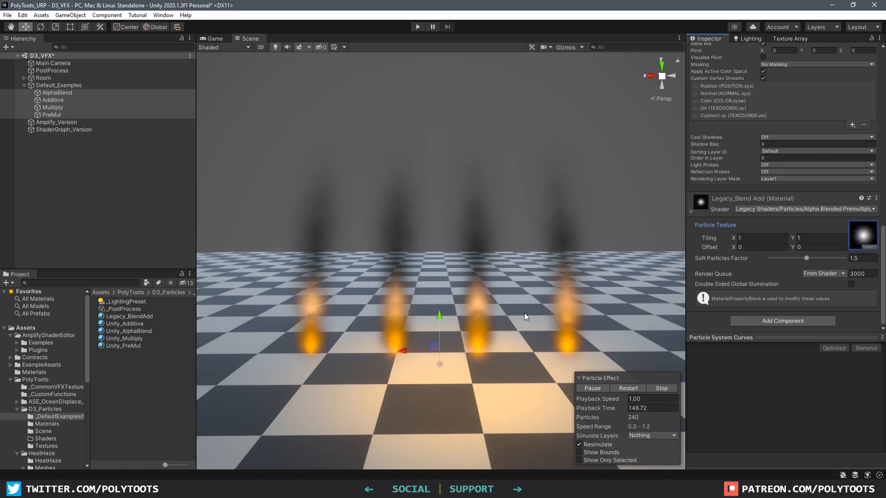
Stop the particle playback and open the empty Shaders folder
left_click(661, 389)
left_click(590, 389)
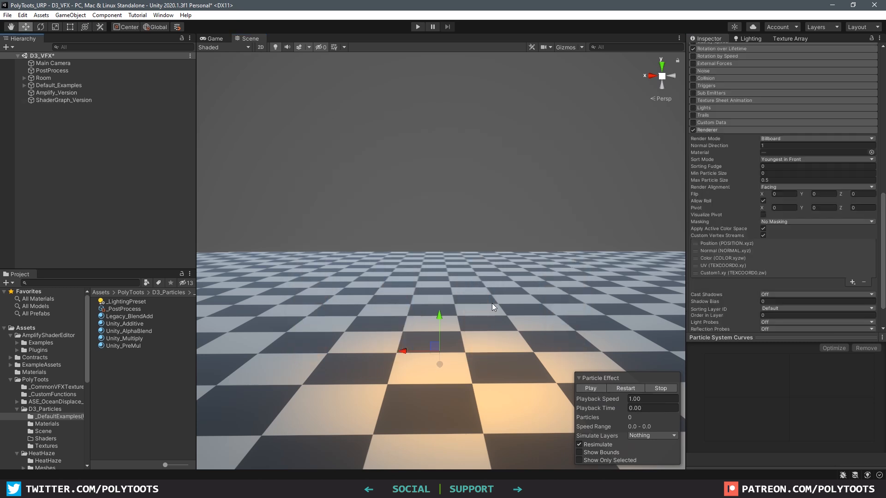
left_click(44, 439)
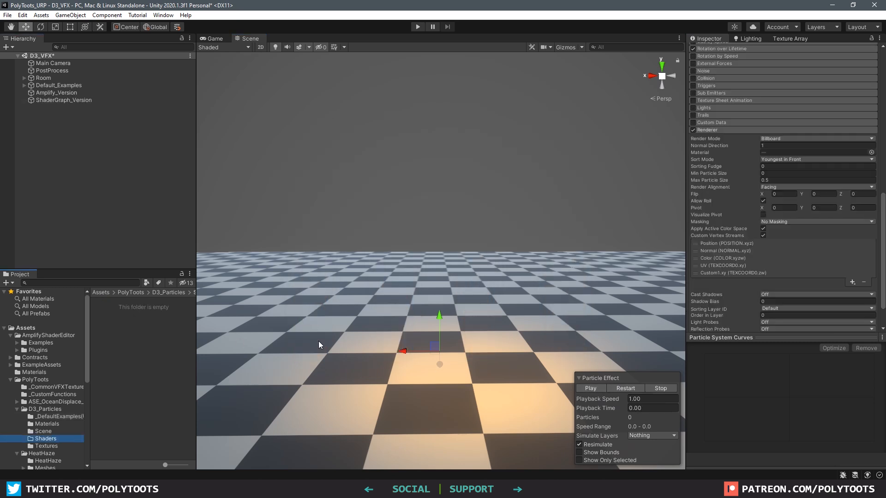
Create an Amplify Universal Unlit shader named D3_PreMulBlendAdd_ASE
right_click(116, 346)
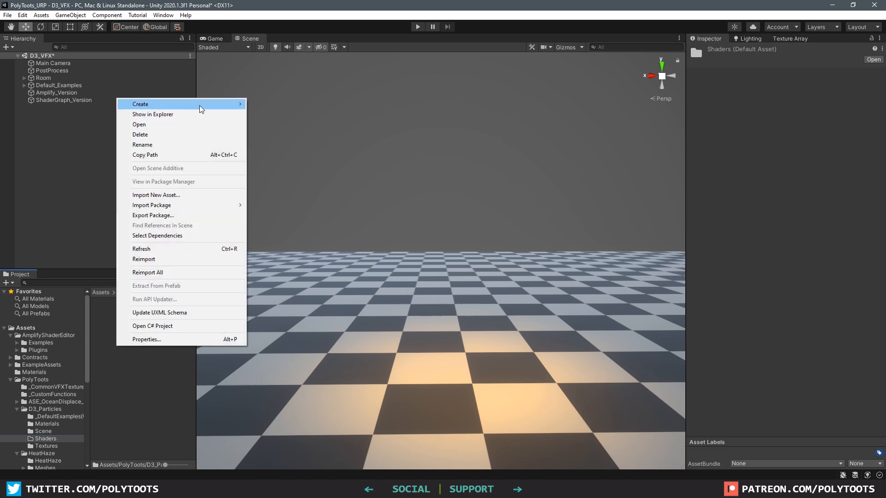
mouse_move(209, 109)
mouse_move(328, 119)
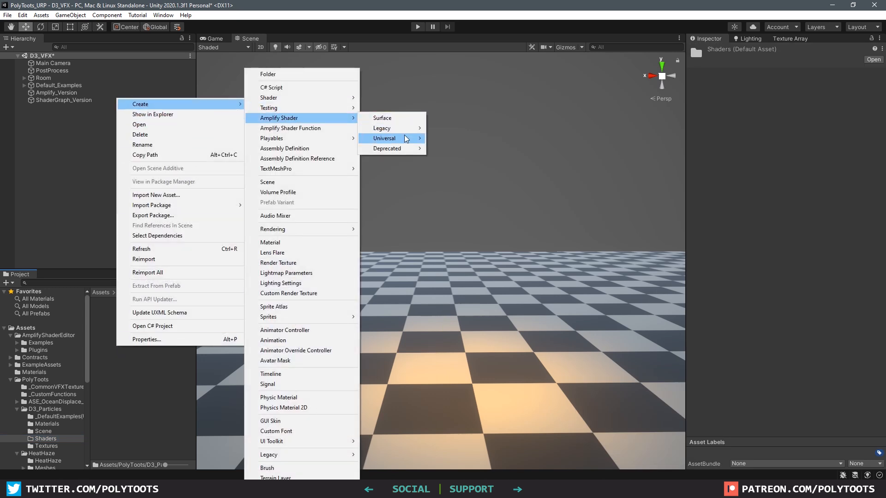
mouse_move(407, 141)
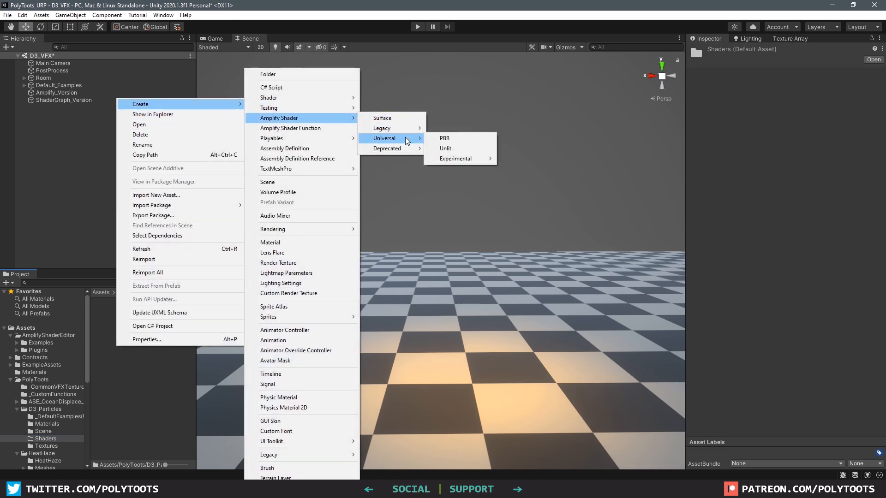
left_click(454, 148)
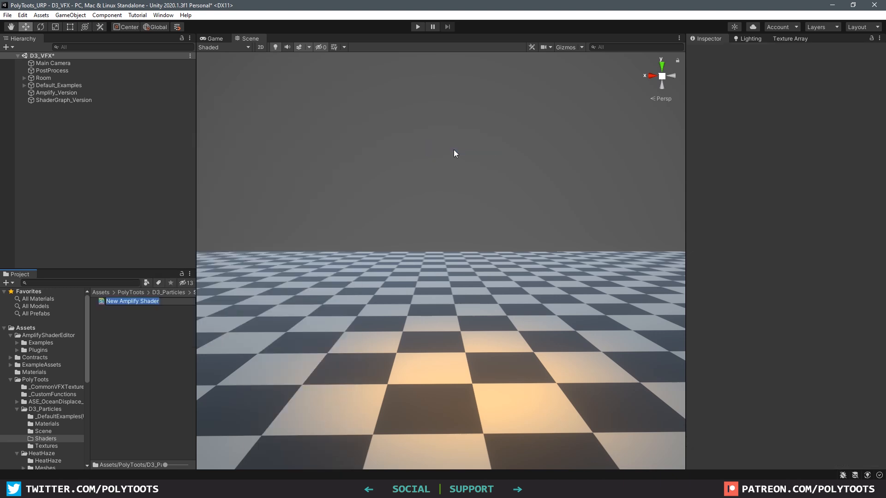
type("D3_PreM")
key("Return")
Create an Unlit Shader Graph named D3_PreMulblendAdd_SG and select it
right_click(129, 342)
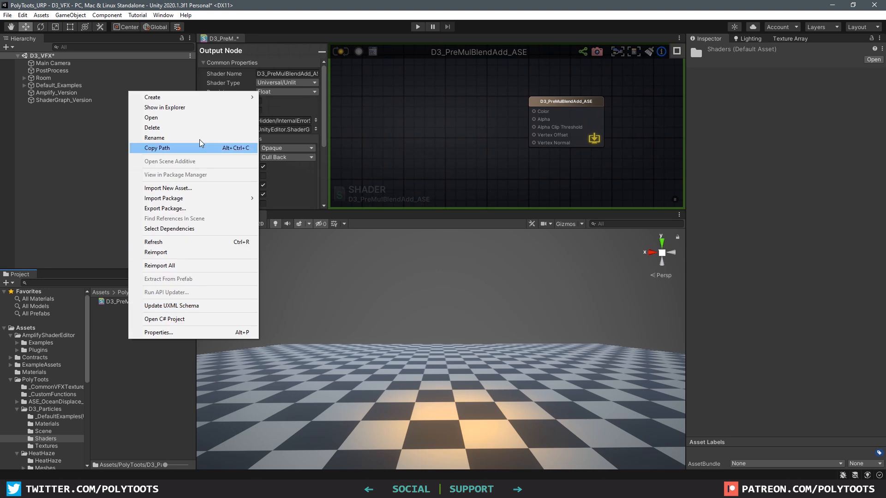
mouse_move(153, 97)
mouse_move(291, 97)
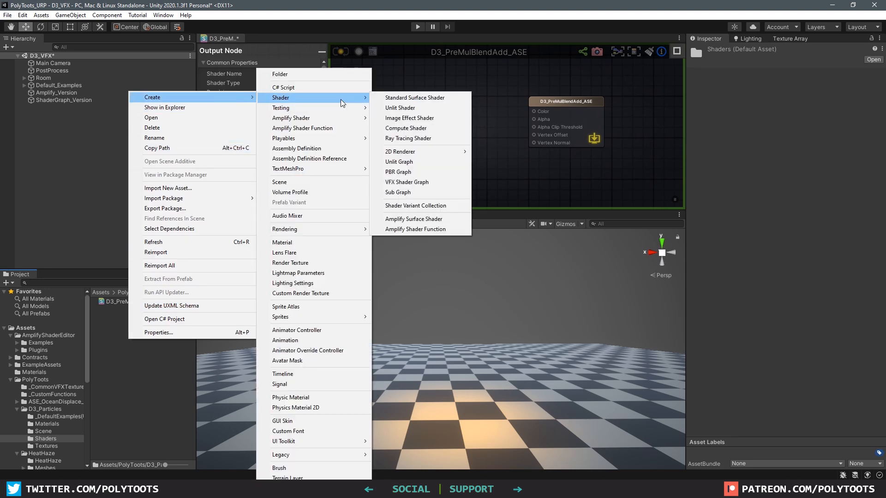
left_click(420, 163)
type("D3_PreMulblendAdd_SG")
key("Return")
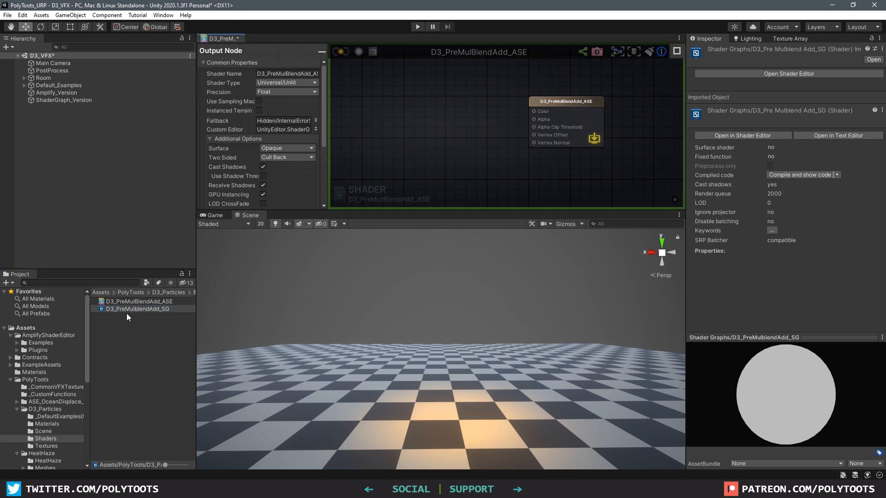
left_click(107, 308)
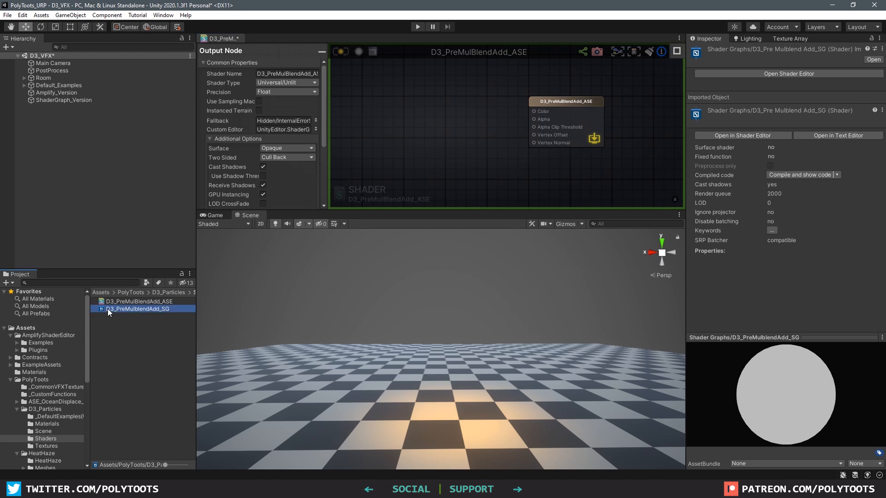
Open D3_PreMulblendAdd_SG and dock the Shader Graph editor below the Amplify editor
double_click(107, 309)
left_click_drag(297, 215, 300, 35)
left_click_drag(318, 222, 300, 218)
left_click_drag(412, 212, 412, 238)
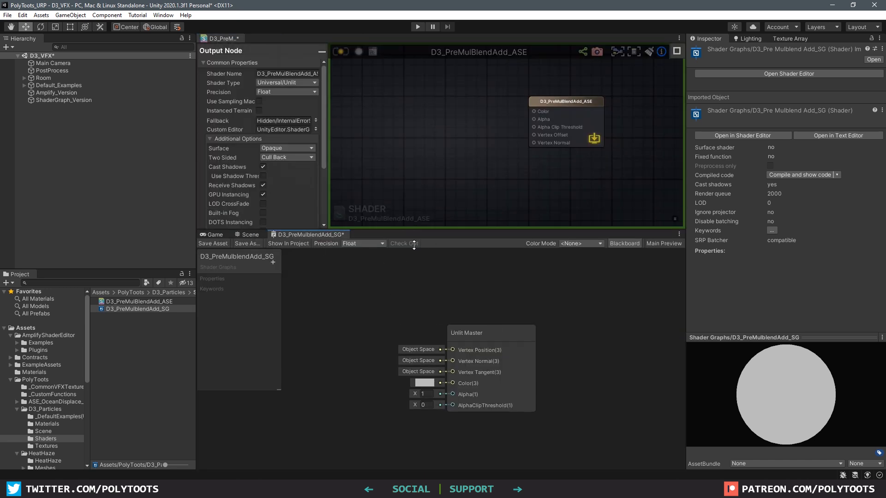
Add a Texture Sample node in the Amplify graph and start editing its name
left_click_drag(457, 325, 526, 333)
scroll(486, 139, "down", 3)
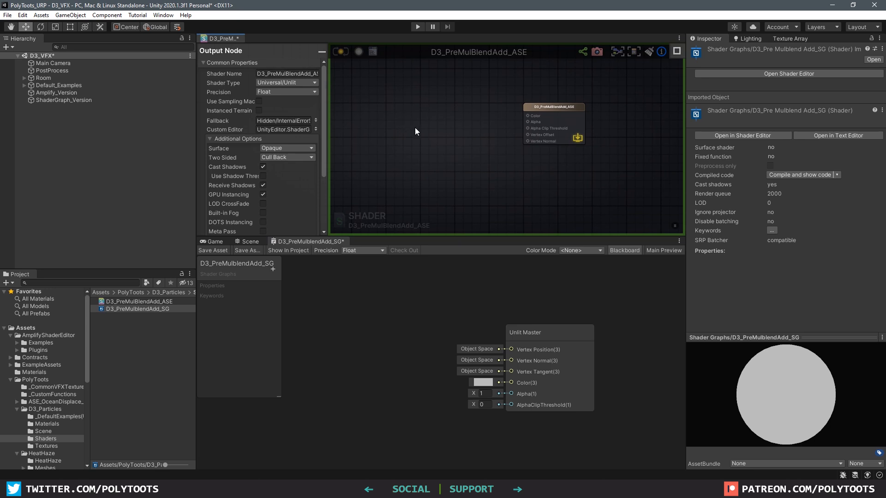
middle_click_drag(427, 123, 477, 129)
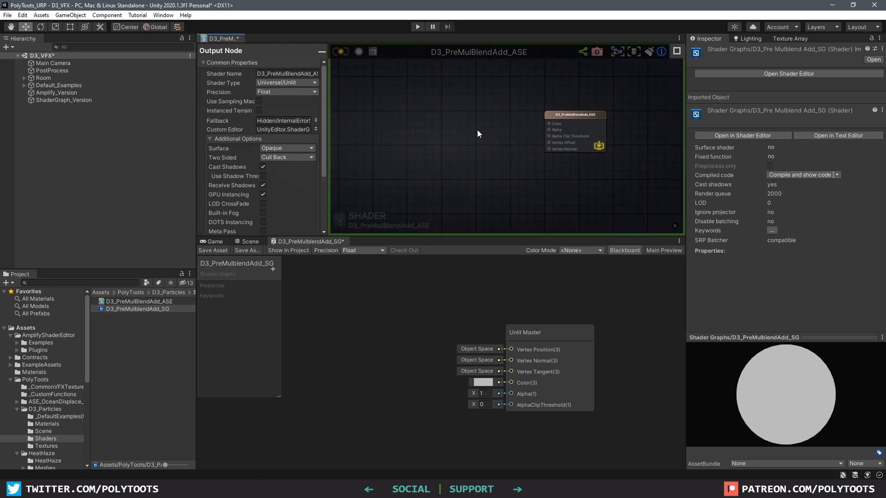
left_click(437, 110)
left_click(309, 90)
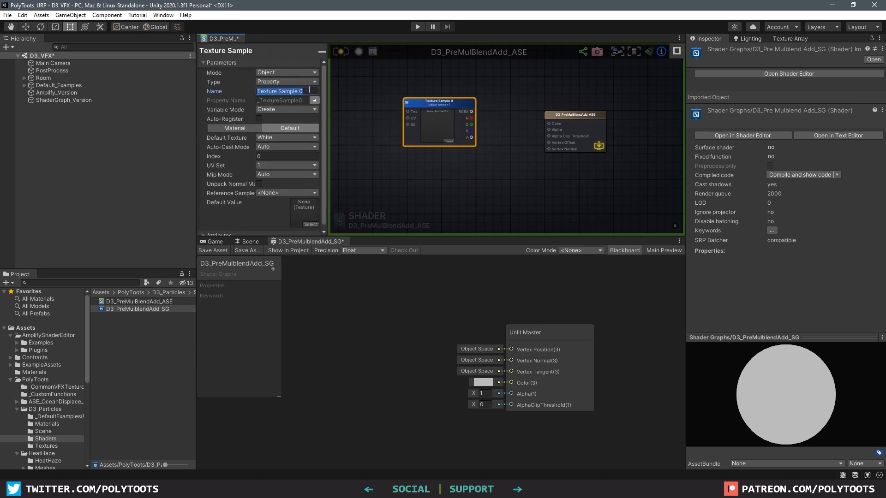
Name the Amplify texture node Albedo and add a Sample Texture 2D node in Shader Graph
type("Alb")
left_click(414, 269)
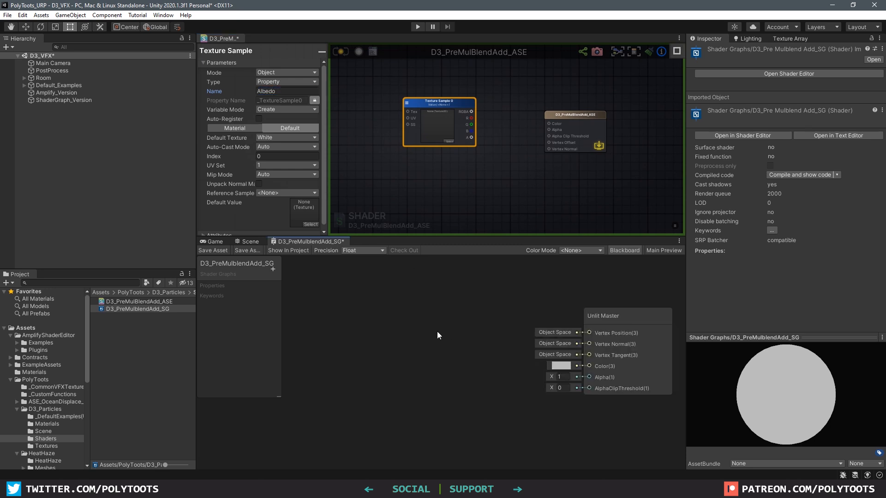
key("space")
type("sample te")
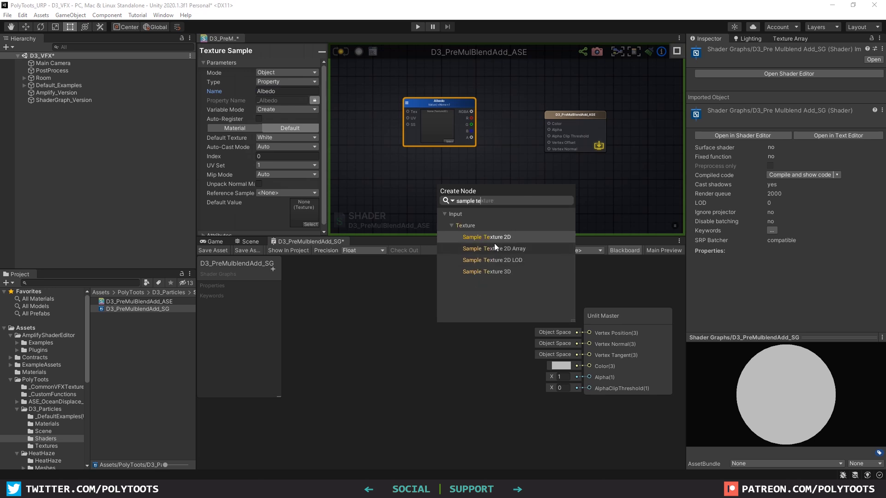
left_click(494, 240)
left_click(494, 239)
left_click_drag(483, 344, 448, 298)
Add an Albedo Texture2D property and connect it to the Sample Texture 2D's Texture input
left_click(273, 268)
left_click(302, 326)
type("Albedo")
key("Return")
left_click(201, 298)
left_click_drag(224, 298, 314, 323)
left_click_drag(336, 329, 305, 318)
left_click_drag(326, 317, 376, 307)
left_click(449, 422)
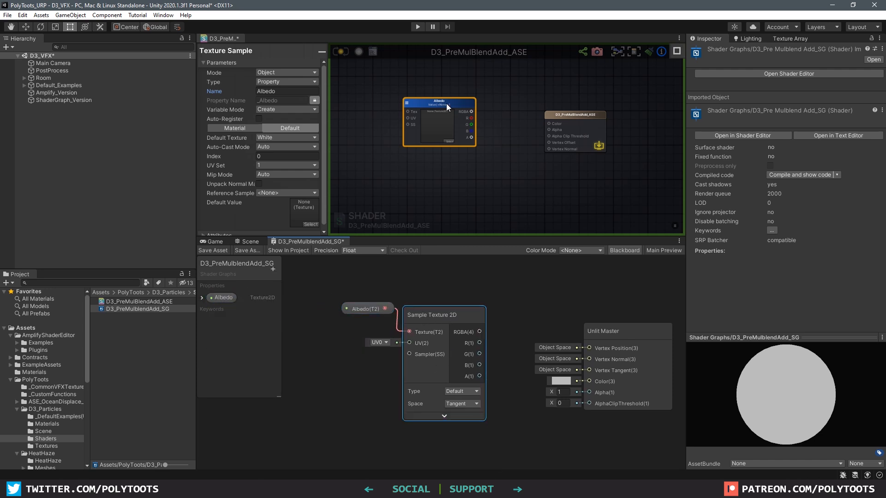
left_click_drag(447, 103, 442, 104)
scroll(369, 314, "down", 1)
Wire the Amplify Albedo node's colour into Color and its alpha into Alpha
middle_click_drag(369, 314, 419, 304)
left_click_drag(389, 285, 482, 328)
left_click_drag(473, 306, 455, 308)
left_click(497, 175)
left_click_drag(467, 113, 552, 125)
left_click_drag(467, 138, 549, 130)
In Shader Graph, connect the sample's RGBA to Color and A to Alpha, then tidy the nodes
left_click_drag(497, 322, 610, 363)
middle_click_drag(553, 355, 515, 342)
left_click_drag(461, 348, 573, 361)
left_click_drag(326, 281, 413, 325)
left_click_drag(413, 325, 426, 342)
middle_click_drag(426, 342, 426, 345)
left_click(397, 128)
middle_click_drag(380, 150, 384, 149)
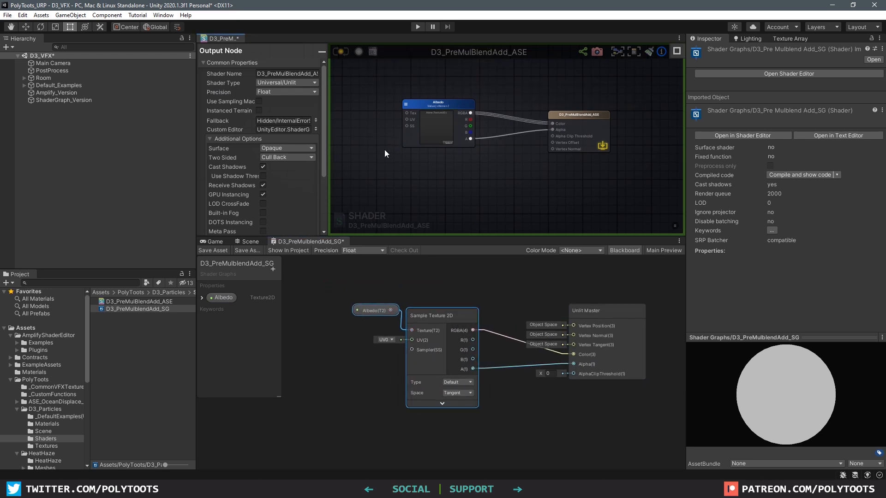
middle_click_drag(611, 322, 397, 322)
scroll(532, 316, "up", 2)
Set the Shader Graph Unlit Master to Transparent with Premultiply blending and save
left_click(555, 312)
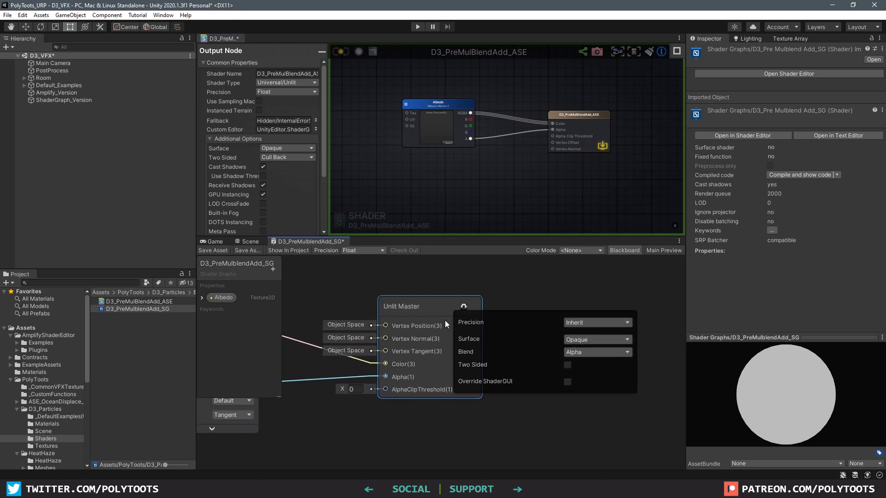
left_click(578, 340)
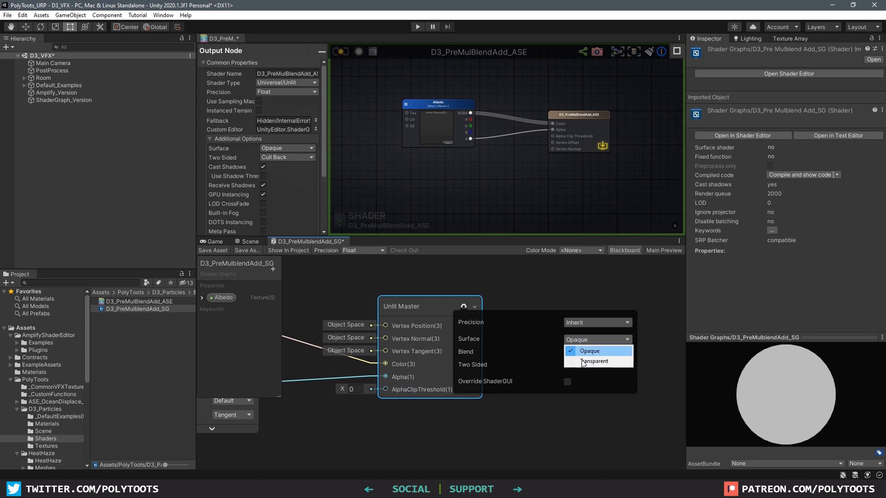
left_click(586, 360)
left_click(582, 352)
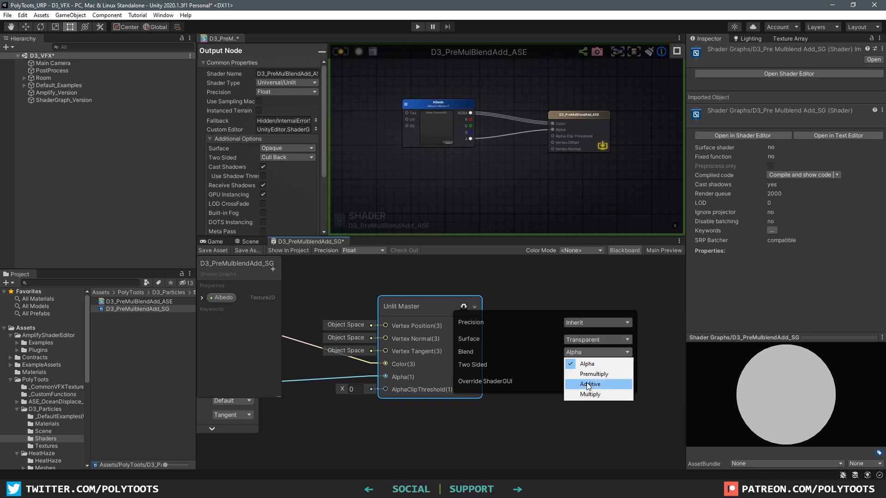
left_click(582, 373)
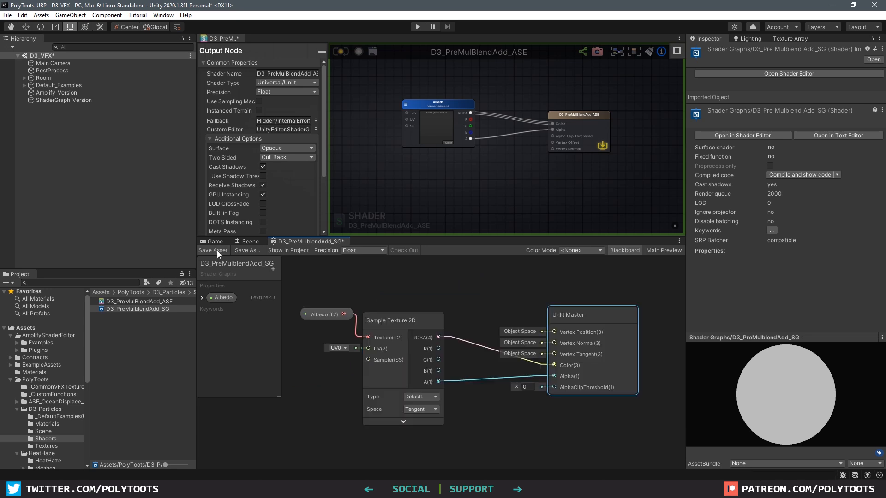
left_click(215, 251)
Set the Amplify output to Transparent with Premultiply blending
scroll(283, 152, "down", 3)
left_click(279, 122)
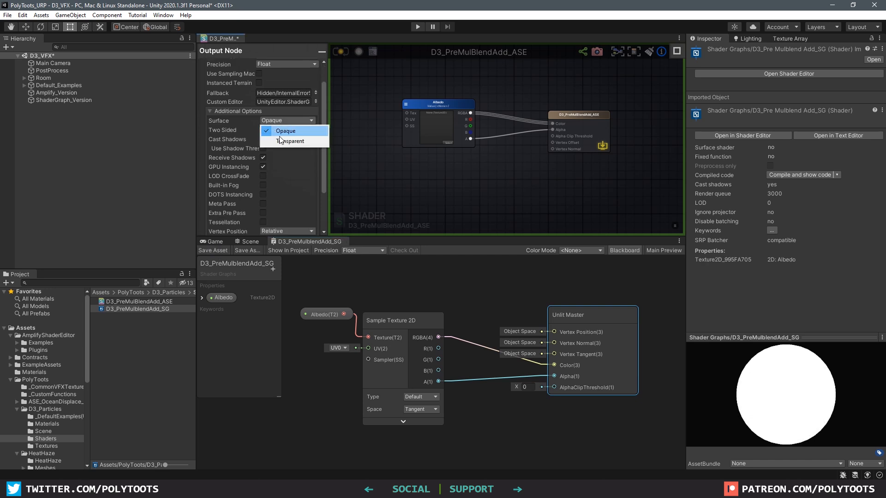
left_click(278, 143)
left_click(283, 130)
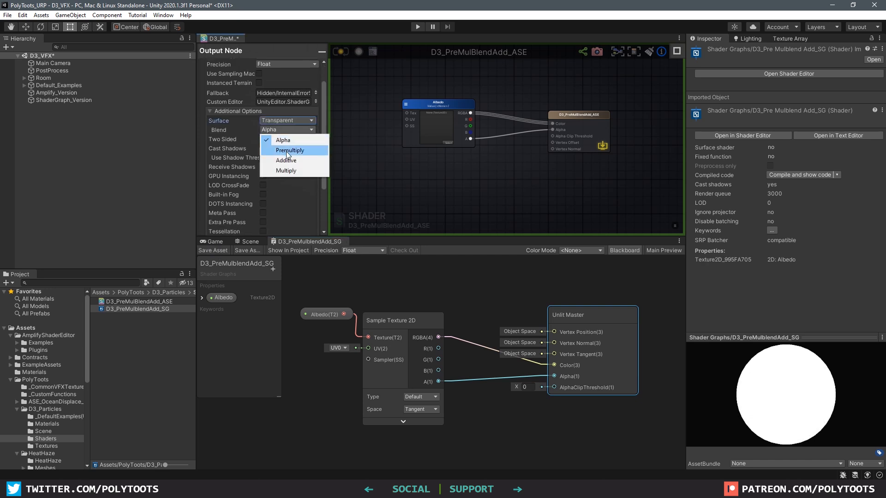
left_click(306, 151)
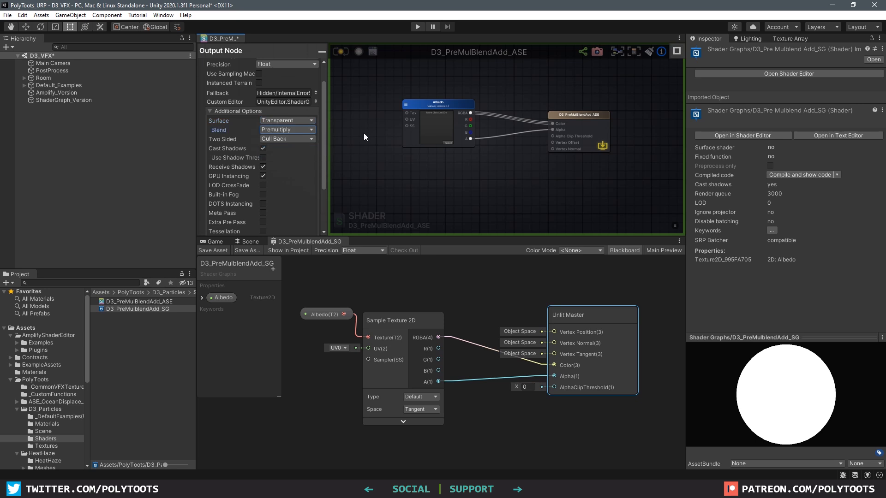
left_click_drag(309, 241, 248, 37)
Create a material from the Amplify D3_PreMulBlendAdd_ASE shader
left_click(140, 301)
right_click(140, 302)
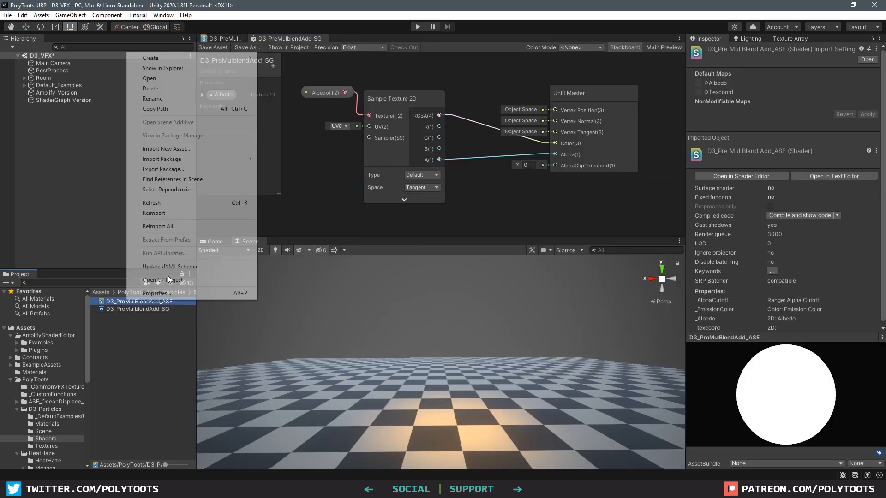
mouse_move(214, 62)
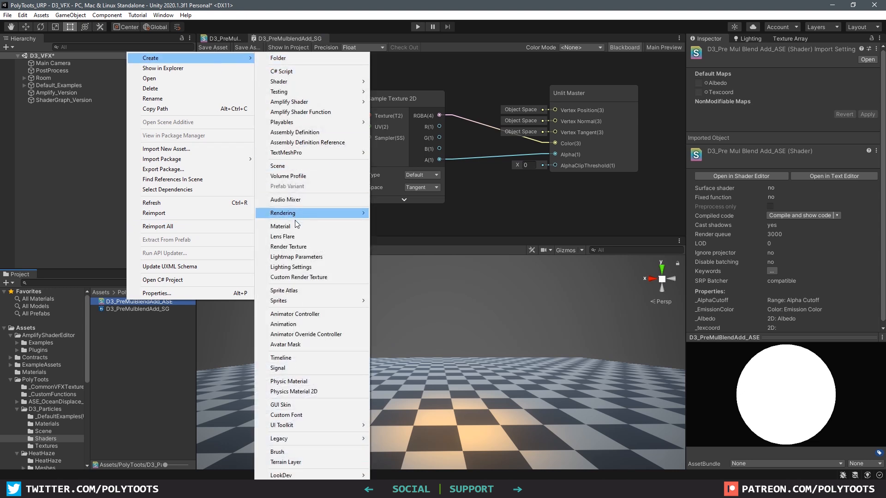
left_click(294, 226)
key("Return")
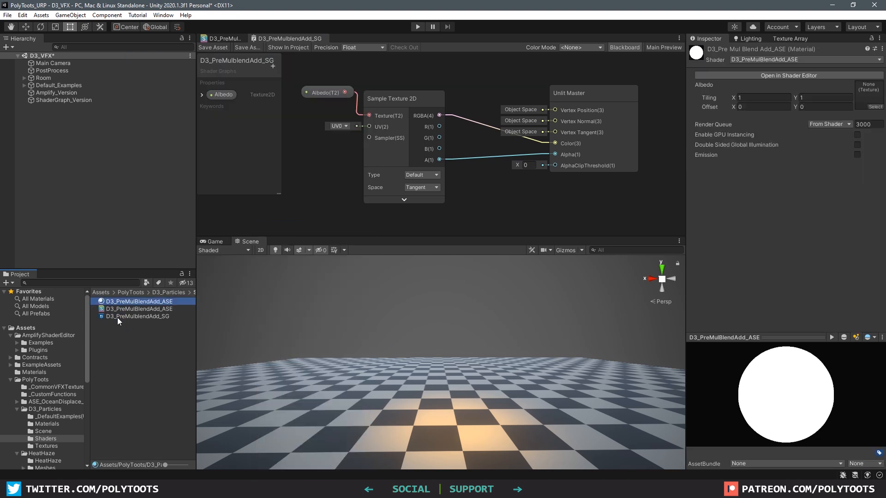
Create a material from D3_PreMulblendAdd_SG, then select Amplify_Version and ShaderGraph_Version
left_click(117, 318)
right_click(114, 318)
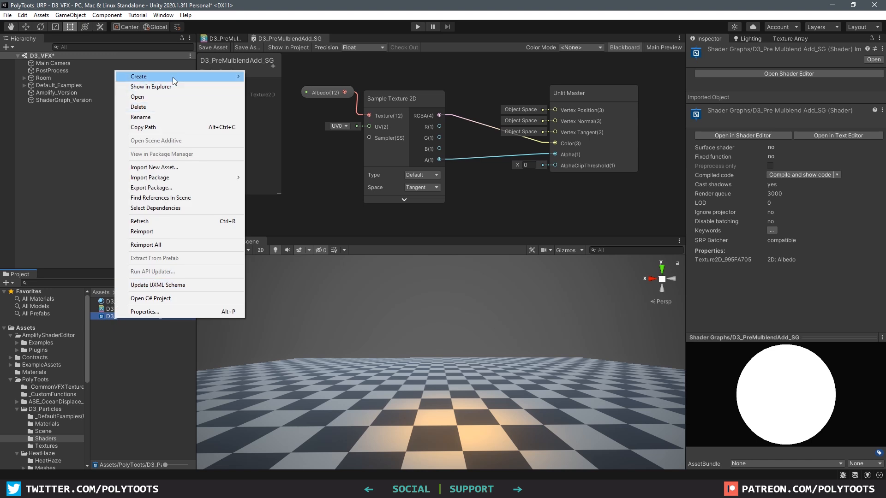
mouse_move(173, 77)
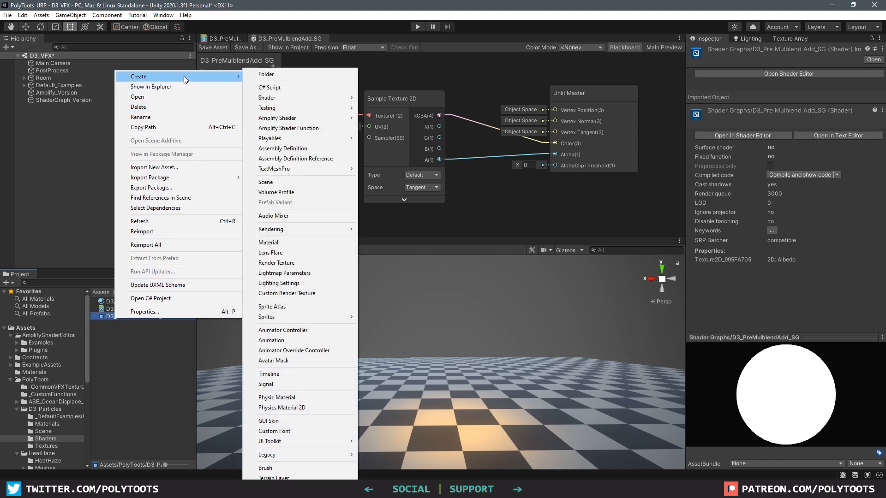
left_click(268, 242)
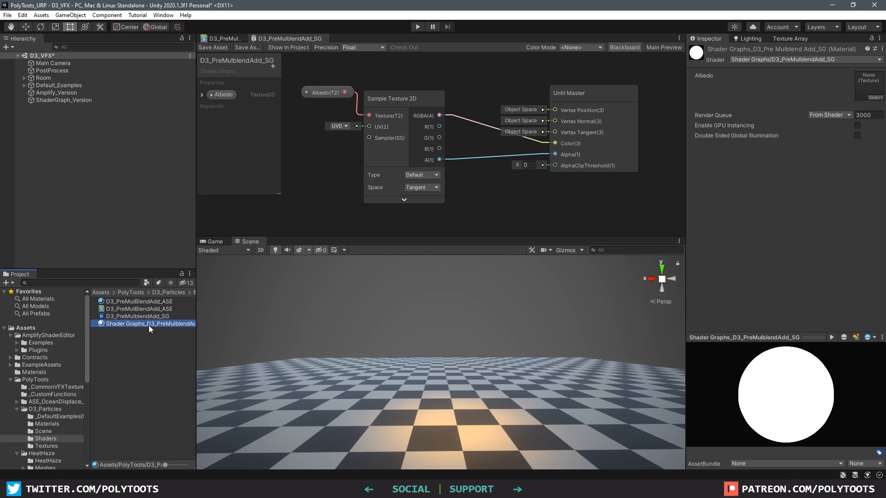
left_click(54, 92)
left_click(62, 98, "shift")
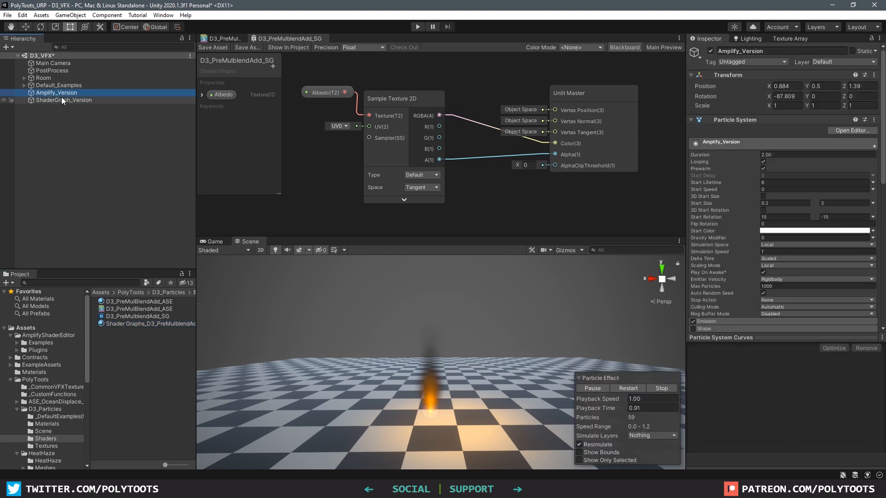
Apply the Amplify material to a flame emitter and assign D3_RGBA to the materials' Albedo slots
left_click(66, 95)
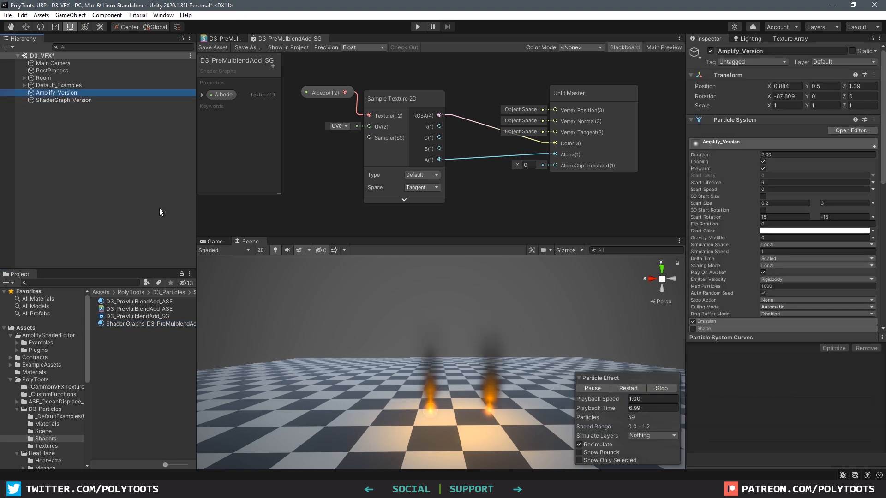
scroll(396, 361, "up", 3)
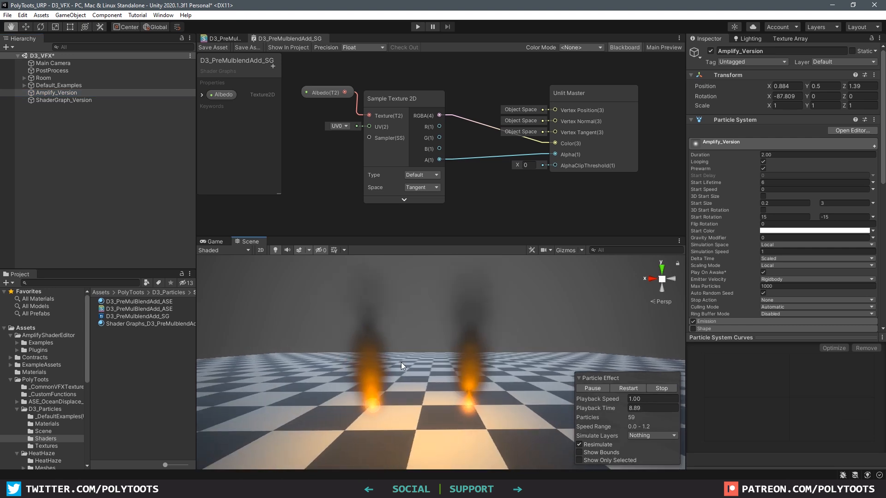
left_click_drag(140, 301, 483, 338)
scroll(788, 212, "down", 8)
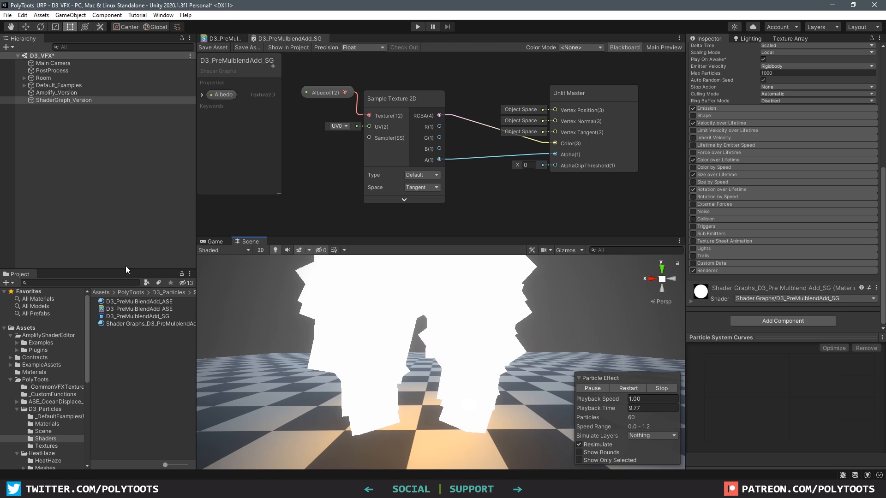
left_click(129, 322)
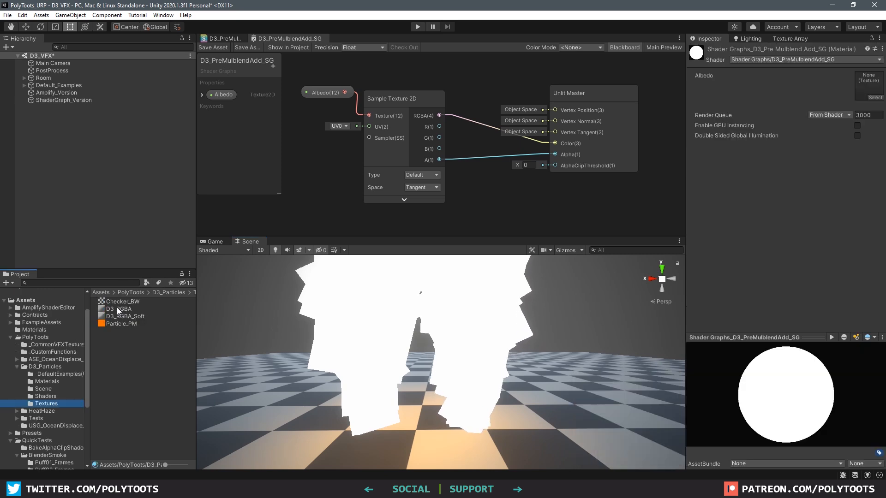
left_click_drag(117, 307, 861, 81)
left_click(56, 92)
left_click_drag(124, 310, 868, 226)
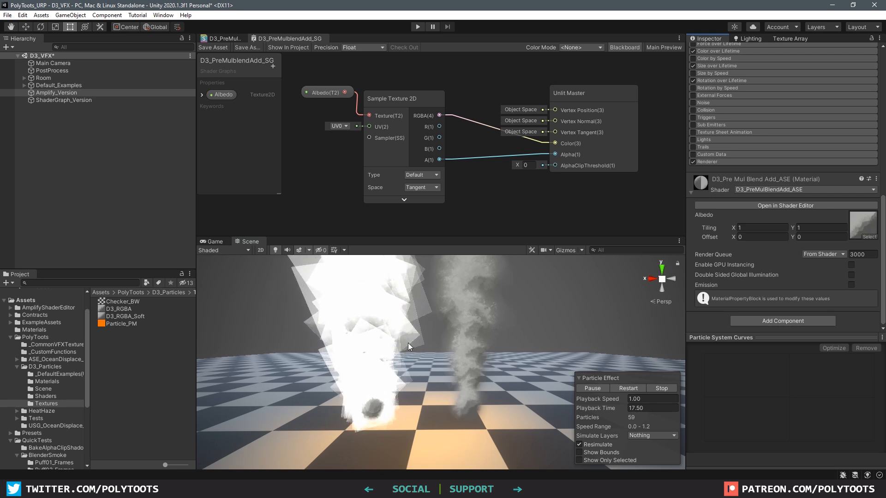
key("t")
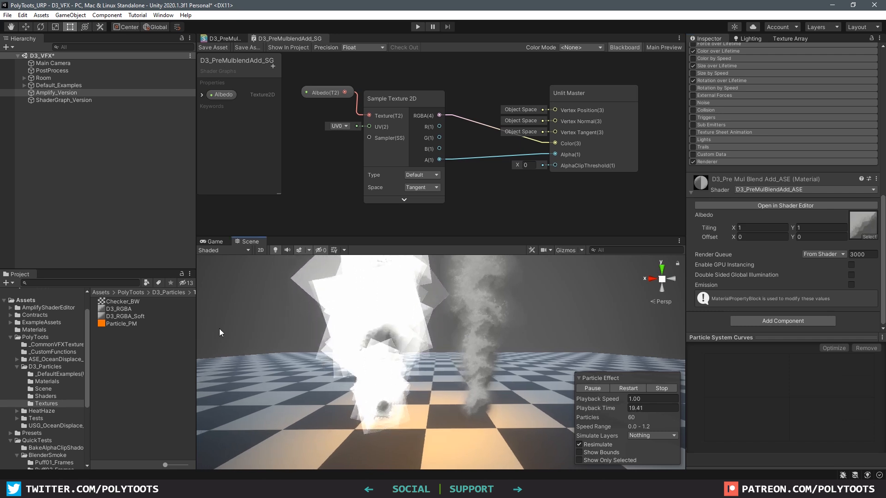
Rotate the Shader Graph and Amplify material previews to compare them
left_click(48, 394)
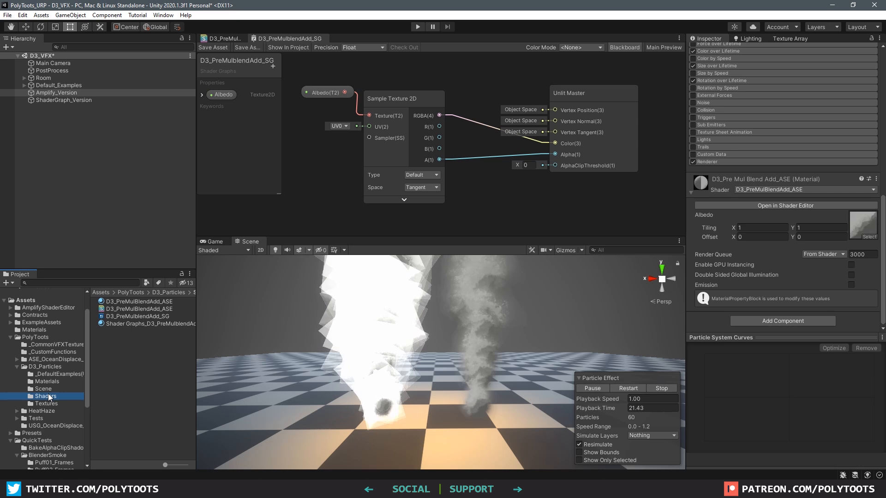
left_click(127, 323)
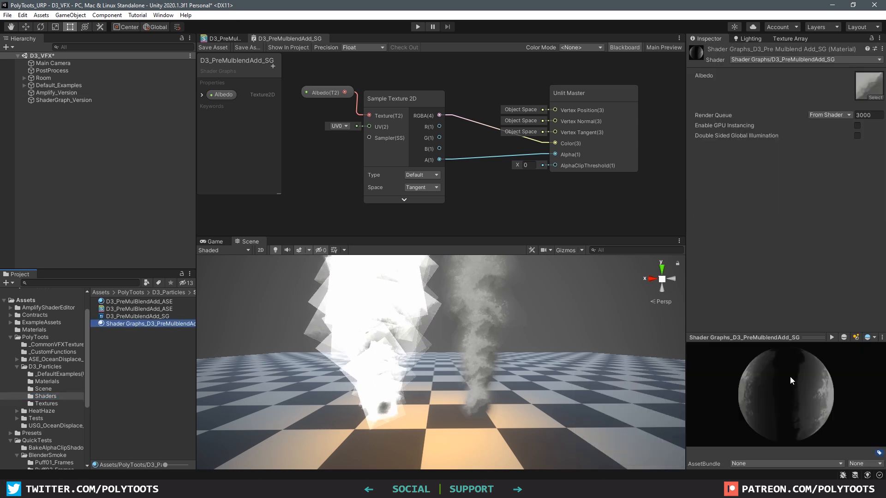
left_click_drag(747, 376, 724, 350)
left_click_drag(791, 393, 577, 375)
left_click(128, 302)
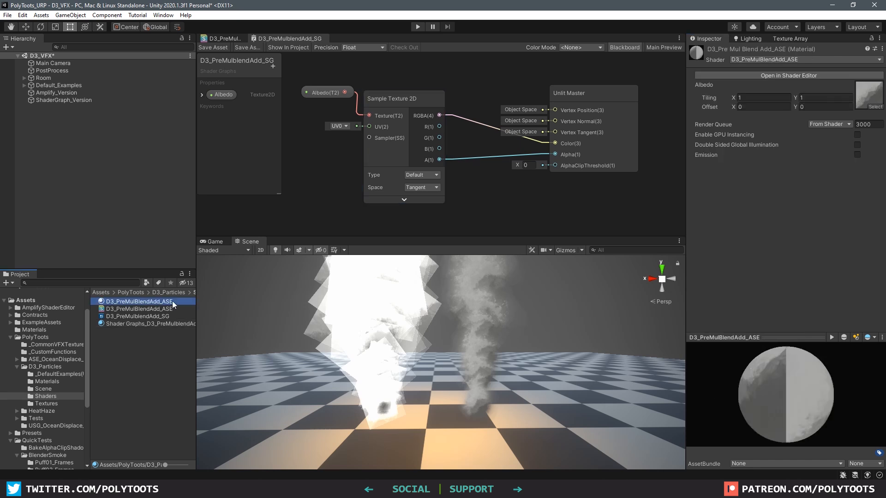
left_click_drag(775, 406, 767, 384)
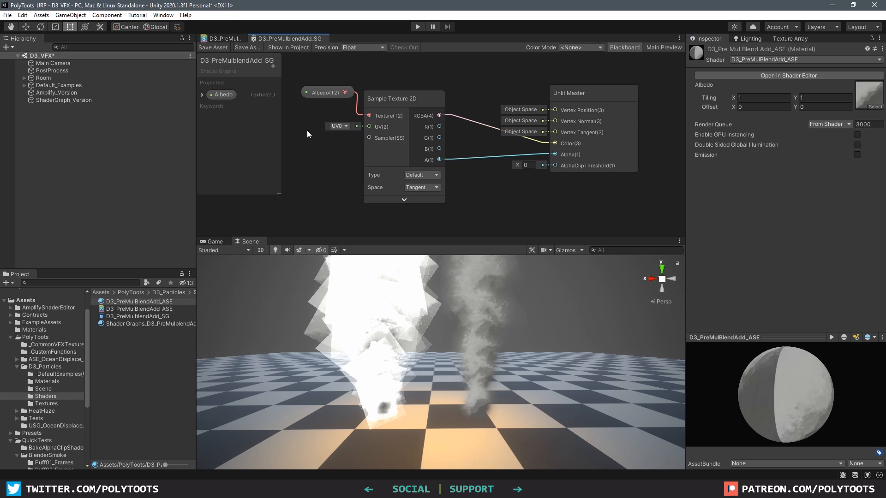
scroll(375, 149, "down", 3)
Multiply the Albedo RGBA by its alpha in the Amplify graph and feed the result into Color
left_click(234, 39)
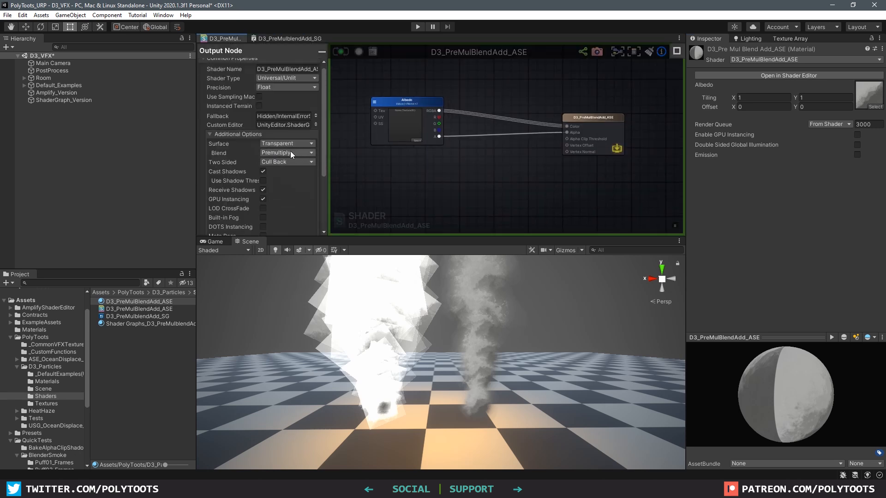
left_click_drag(396, 106, 407, 109)
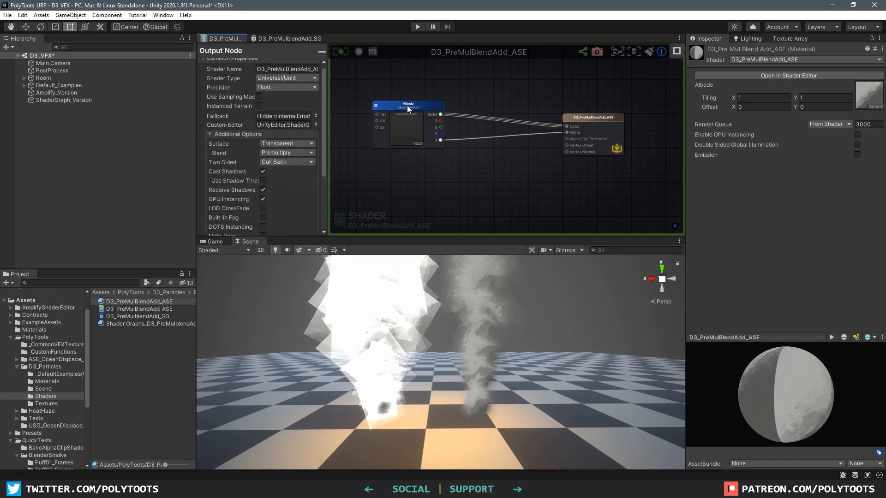
middle_click_drag(489, 81, 492, 99)
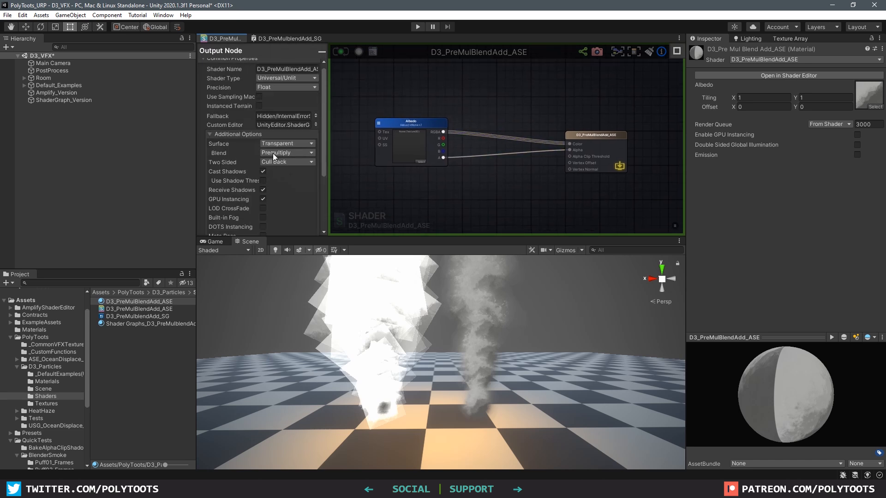
left_click(488, 112)
left_click_drag(500, 115, 500, 111)
left_click_drag(443, 133, 495, 120)
left_click_drag(444, 158, 489, 114)
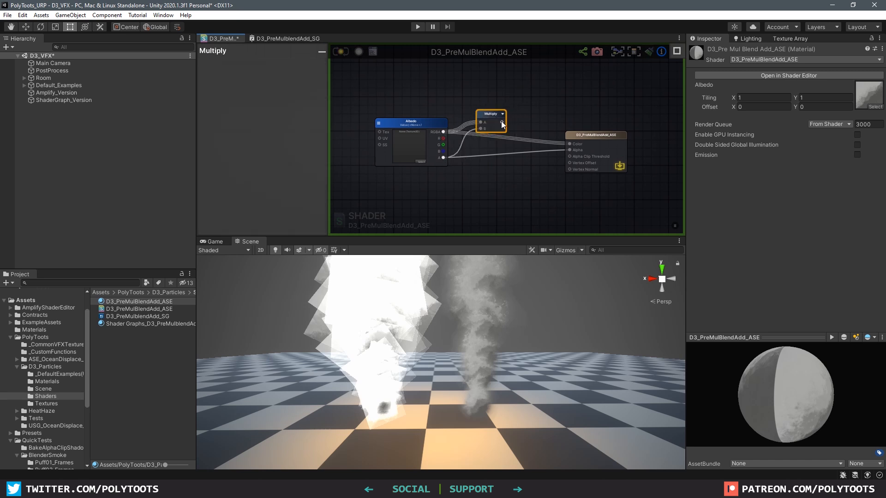
left_click_drag(563, 140, 568, 144)
left_click_drag(487, 116, 480, 126)
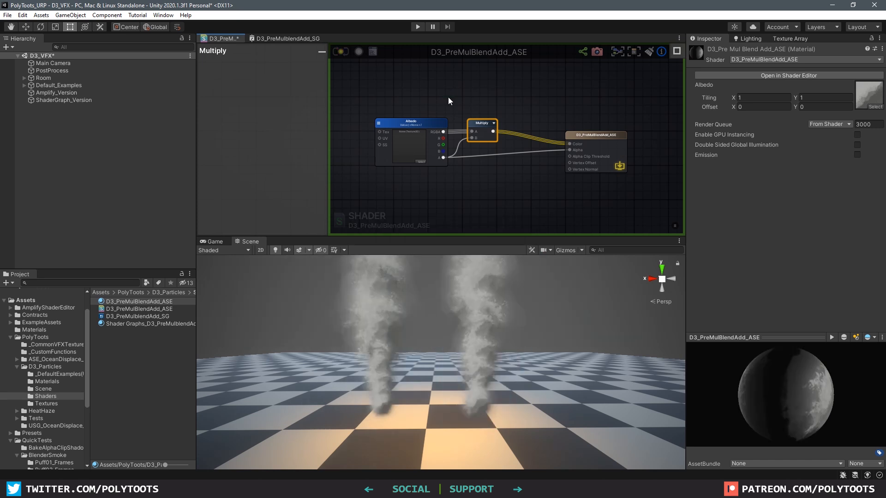
left_click(394, 294)
Select both smoke particle systems and enlarge the Scene view
left_click(483, 300, "shift")
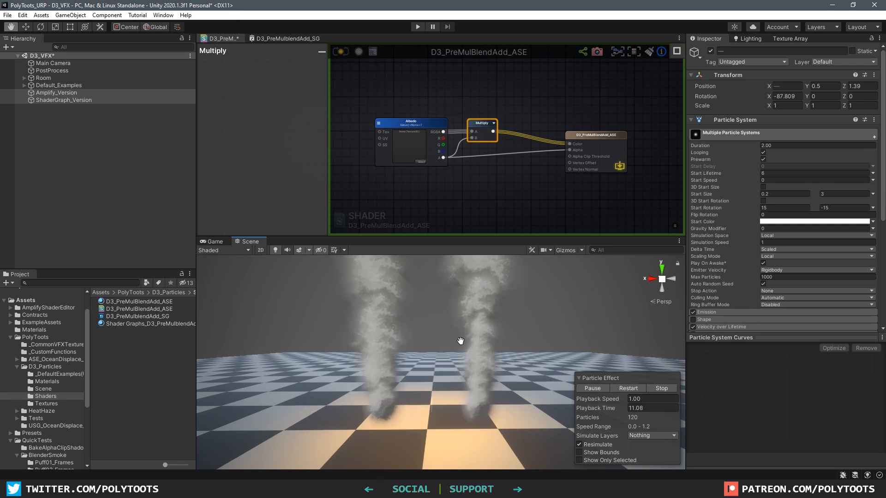
middle_click_drag(460, 340, 467, 343)
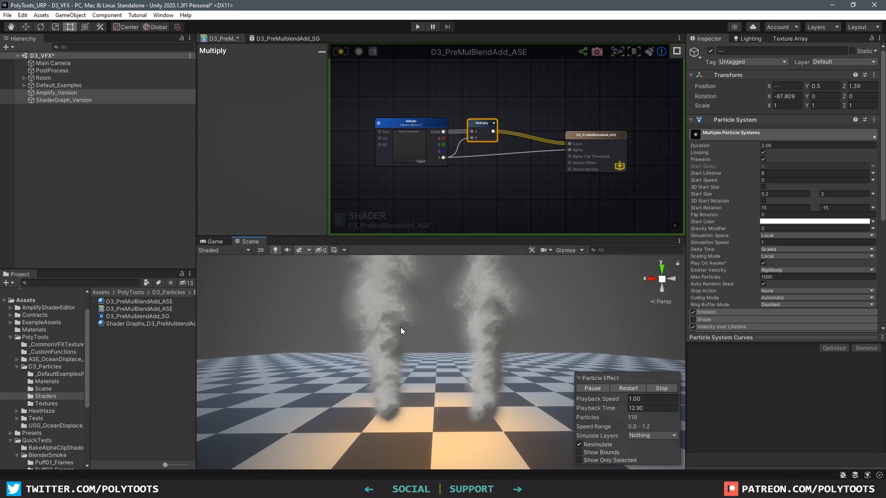
scroll(785, 223, "down", 6)
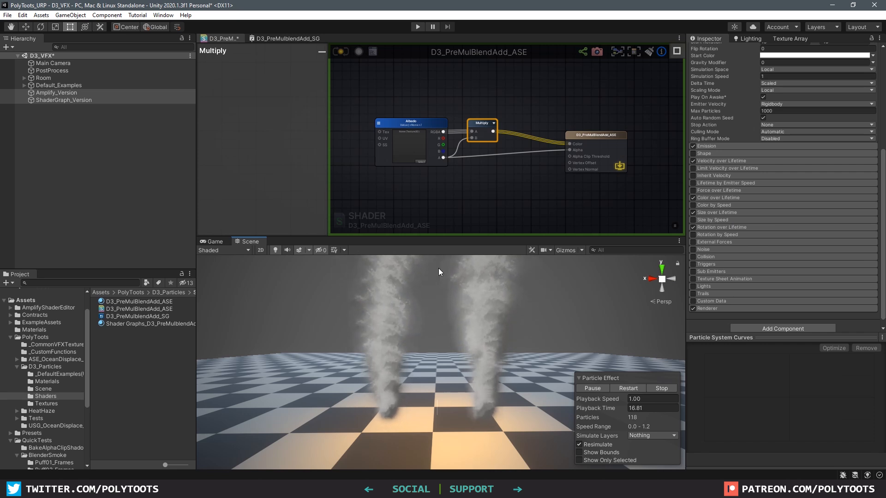
left_click_drag(444, 238, 444, 220)
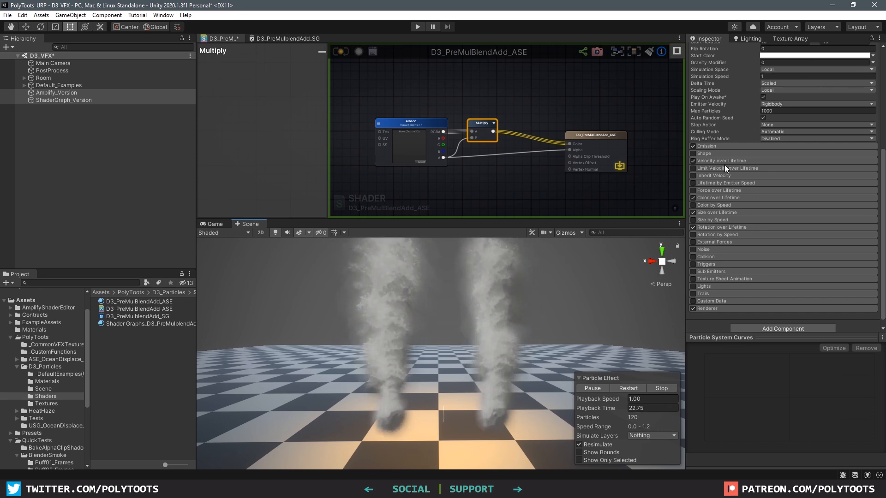
Toggle Color over Lifetime, then show the Output Node's Transparent Premultiply blend settings
left_click(735, 198)
left_click(719, 198)
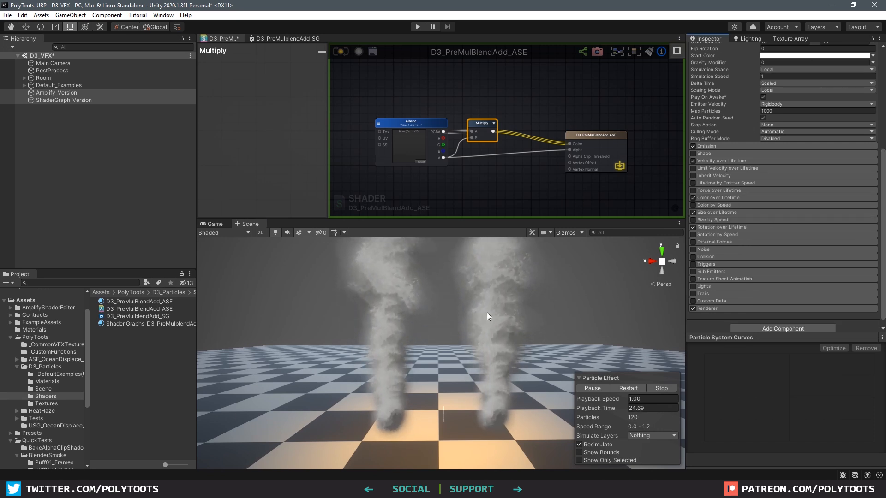
middle_click_drag(506, 175, 525, 160)
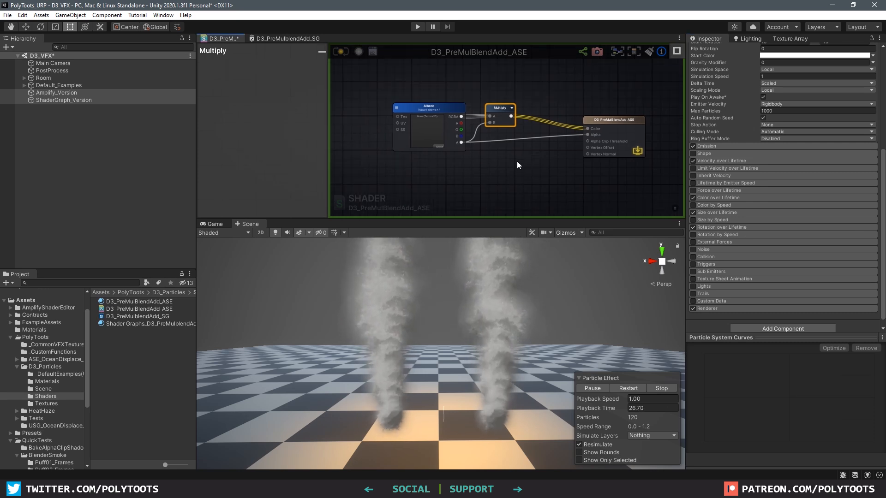
left_click(483, 150)
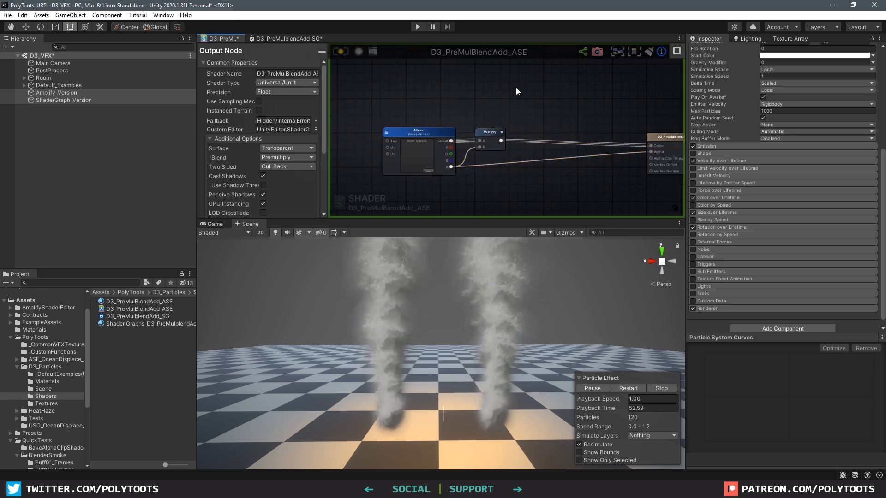
Add a 'Color' property node with a white default and multiply it into the colour chain
key("m")
left_click(542, 94)
middle_click_drag(509, 94, 514, 108)
left_click(477, 102)
key("5")
left_click(473, 98)
left_click_drag(473, 98, 469, 94)
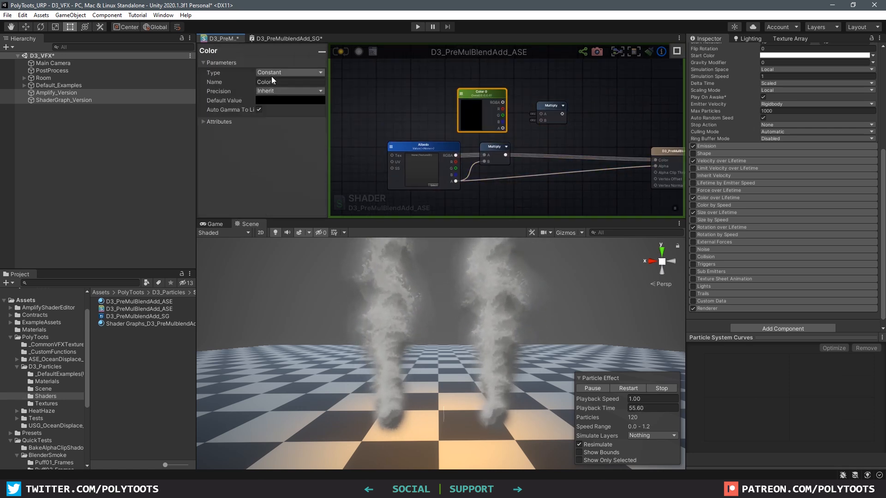
type("Color")
left_click(290, 73)
left_click(275, 91)
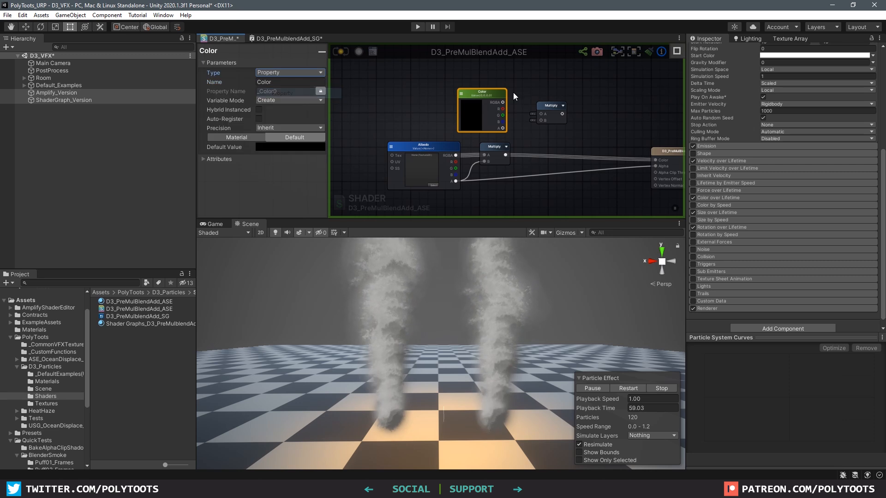
left_click(461, 125)
left_click(575, 110)
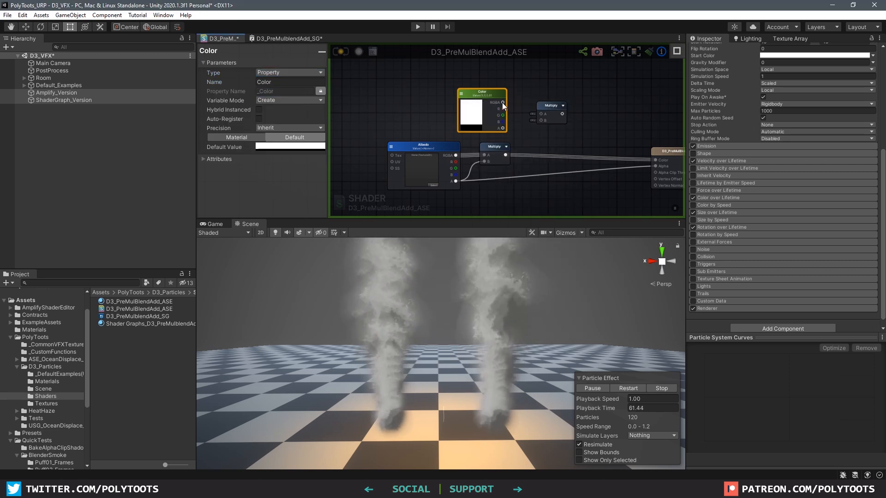
left_click_drag(540, 121, 542, 120)
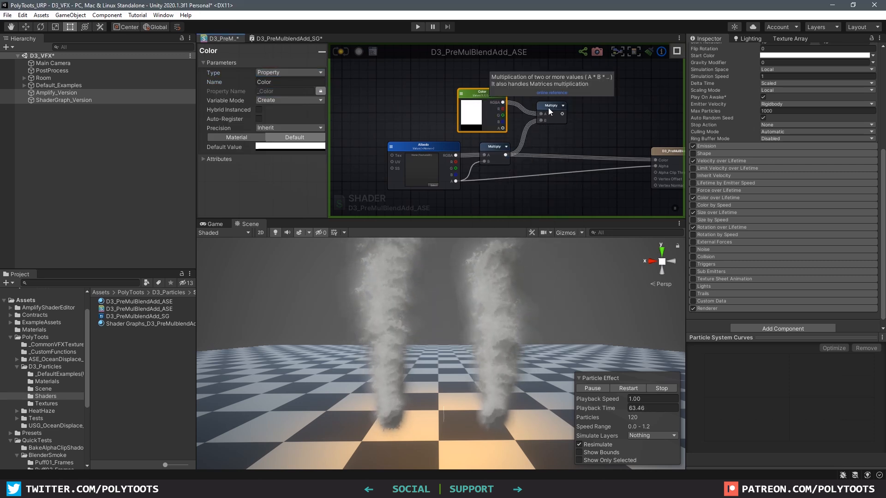
left_click(549, 108)
middle_click_drag(550, 156, 517, 126)
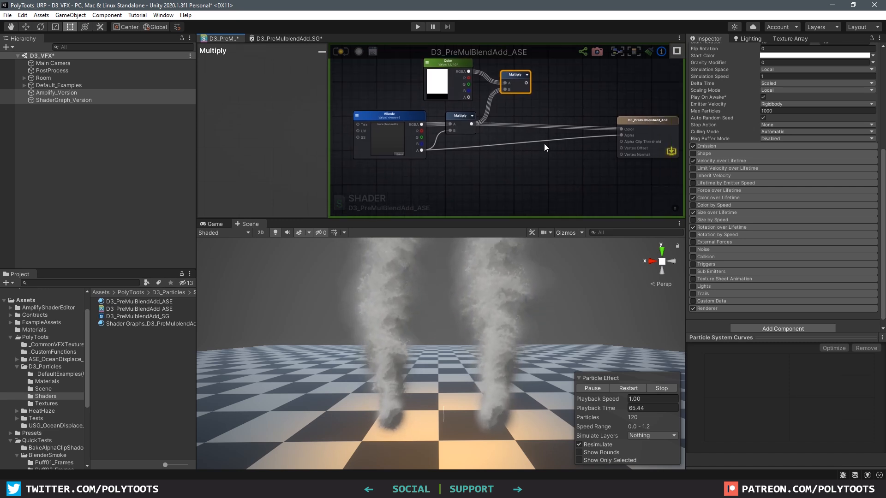
Multiply the tinted colour by a Vertex Color node
key("m")
left_click(560, 119)
left_click(526, 111)
right_click(526, 112)
type("vertex c")
left_click(537, 117)
left_click_drag(537, 116, 561, 112)
left_click_drag(527, 83, 554, 123)
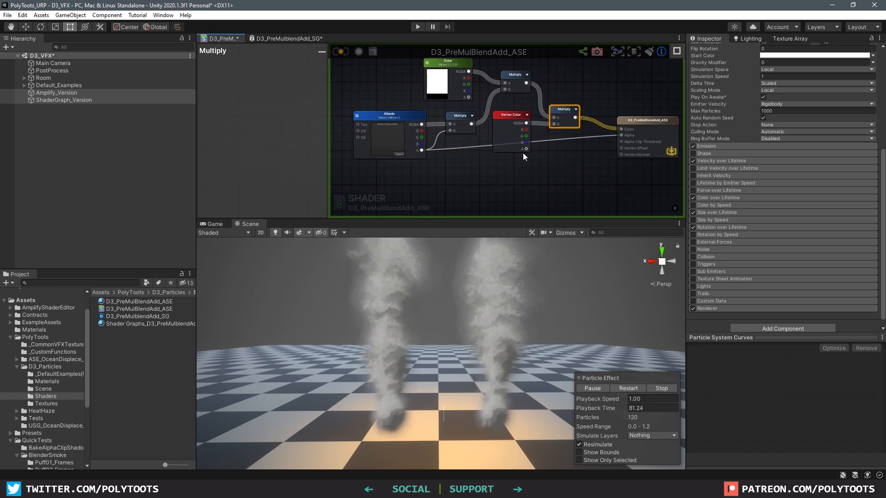
Multiply the Albedo alpha by vertex alpha and feed it into the output Alpha
key("m")
left_click(553, 160)
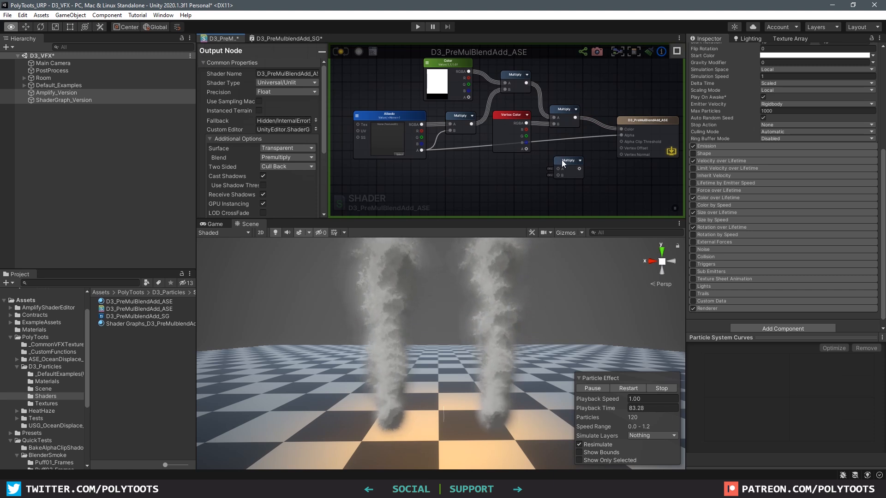
left_click(562, 160)
left_click_drag(526, 149, 558, 169)
left_click_drag(421, 150, 558, 176)
left_click_drag(573, 174, 617, 138)
left_click_drag(506, 121, 504, 131)
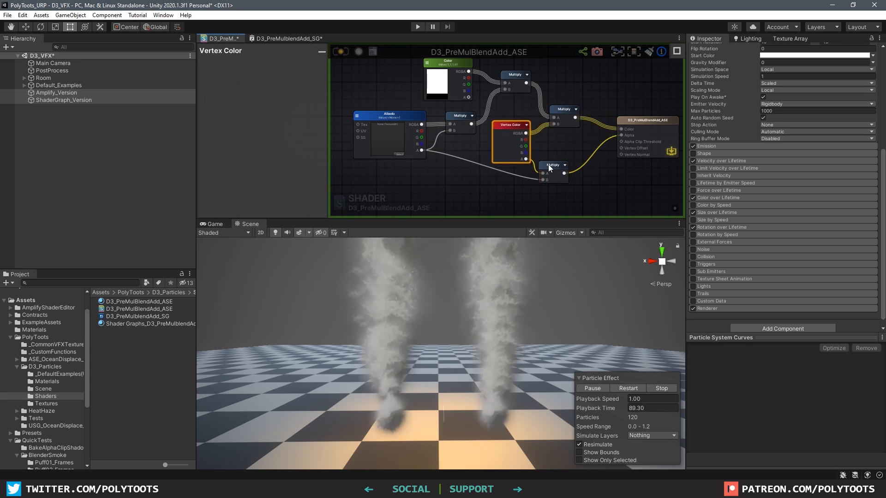
Tidy the alpha wire with a reroute point and rearrange the Vertex Color nodes
left_click_drag(551, 166, 548, 177)
double_click(488, 171)
left_click_drag(487, 171, 465, 186)
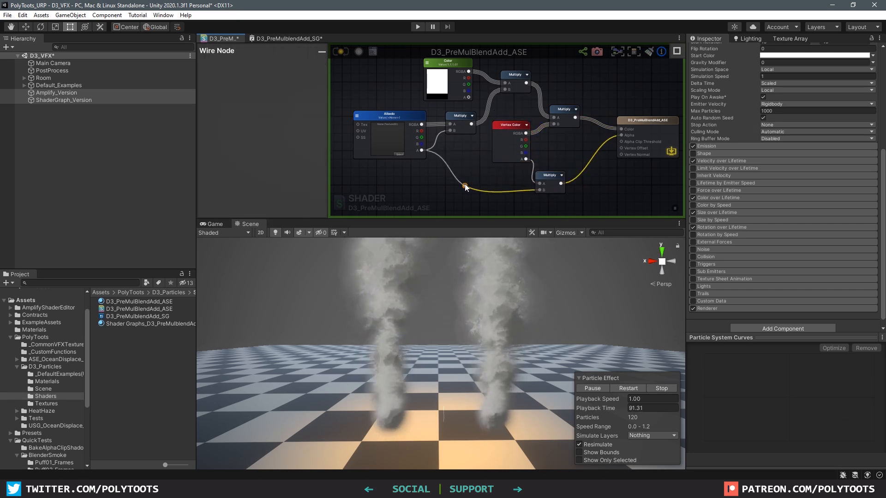
scroll(525, 143, "down", 1)
middle_click_drag(525, 143, 517, 149)
left_click(452, 79)
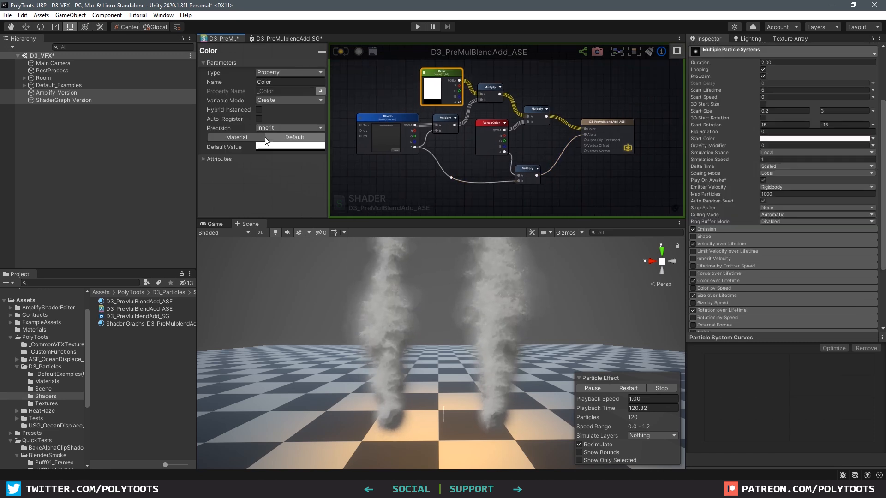
Tick HDR in the Color property's attributes and check its HDR colour picker
left_click(217, 159)
left_click(216, 177)
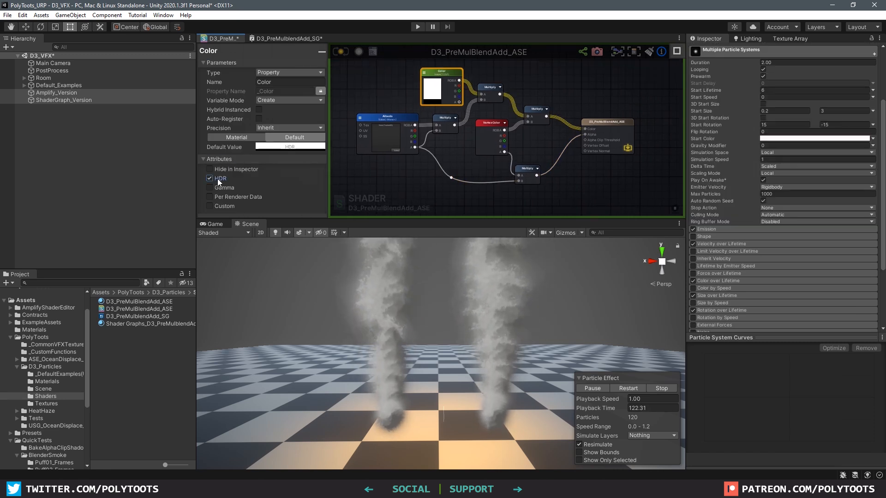
left_click(222, 160)
left_click(434, 91)
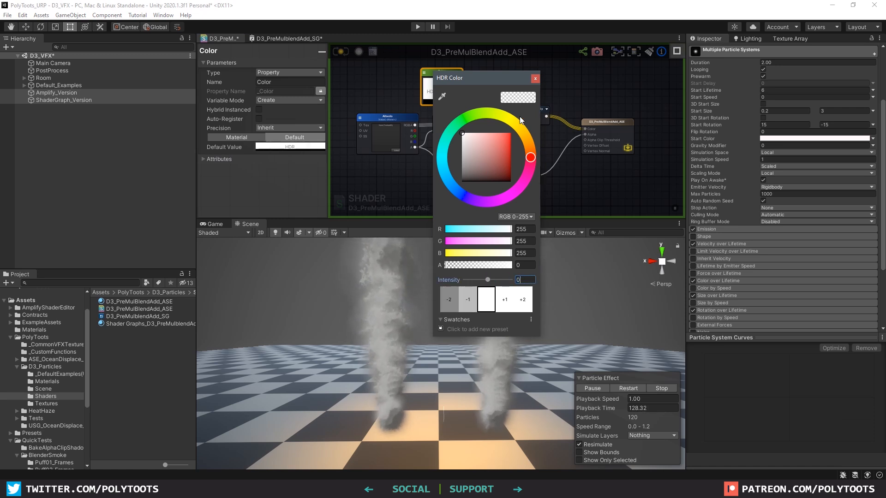
left_click(535, 78)
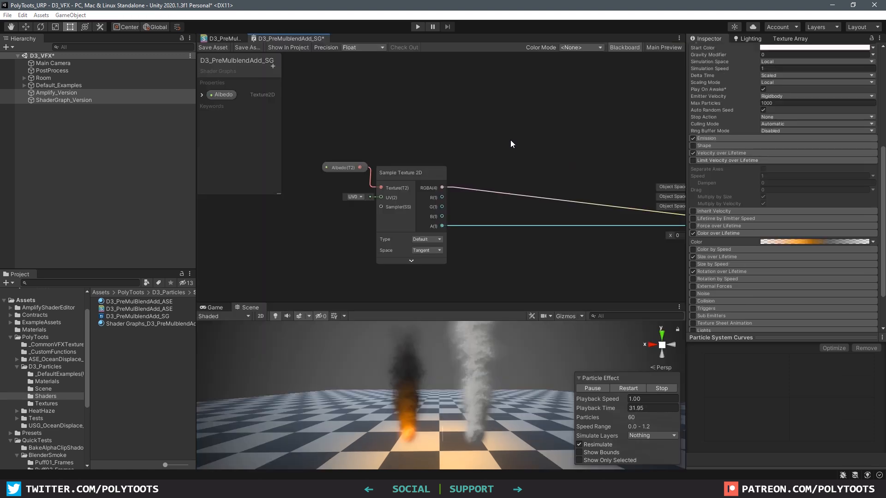
Add a Multiply node to the D3_PreMulblendAdd_SG Shader Graph
key("space")
type("mul")
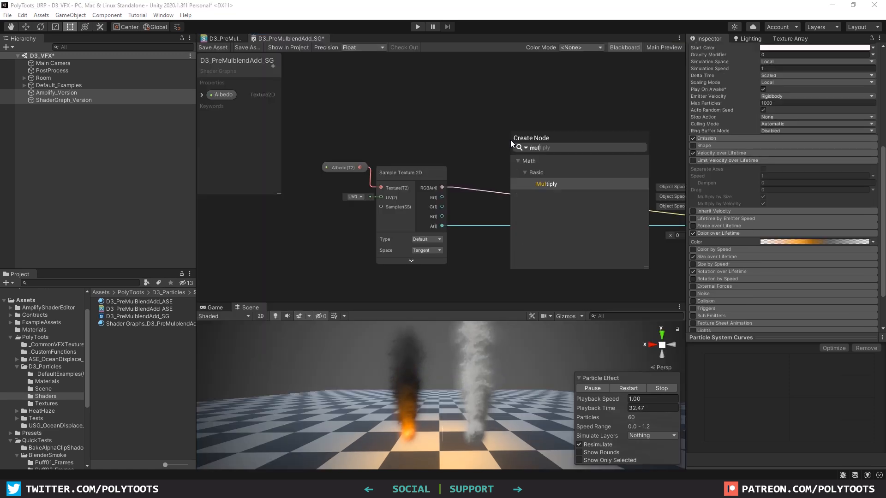
left_click(547, 184)
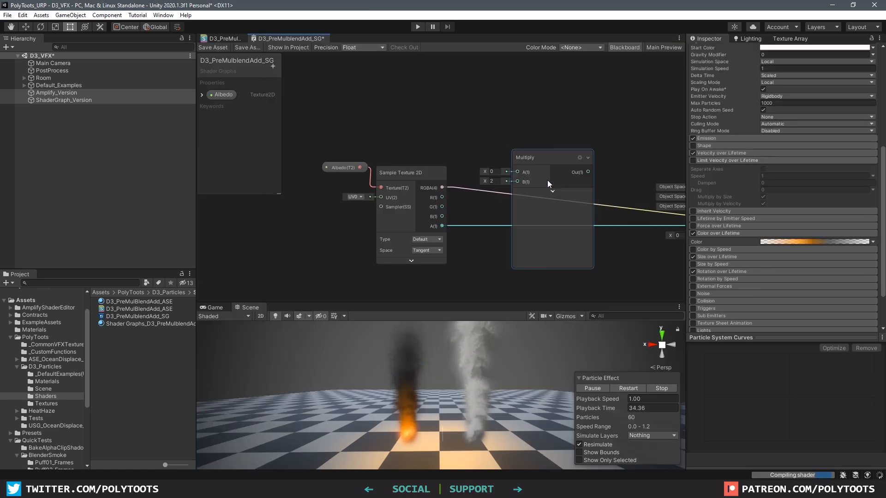
left_click(472, 123)
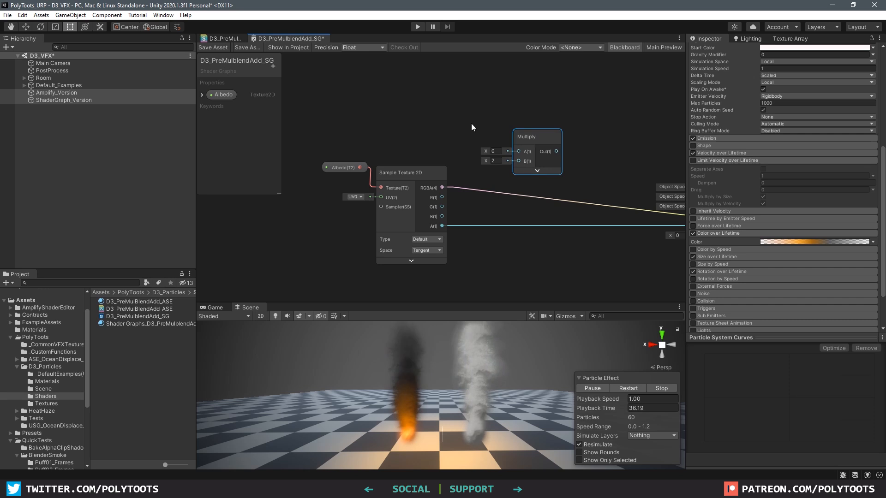
Add a new Color property to the blackboard
key("space")
left_click(273, 66)
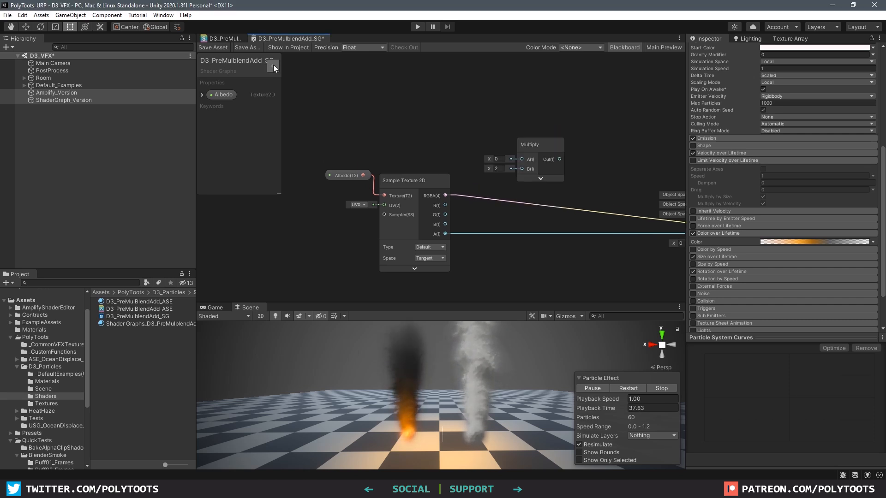
left_click(301, 112)
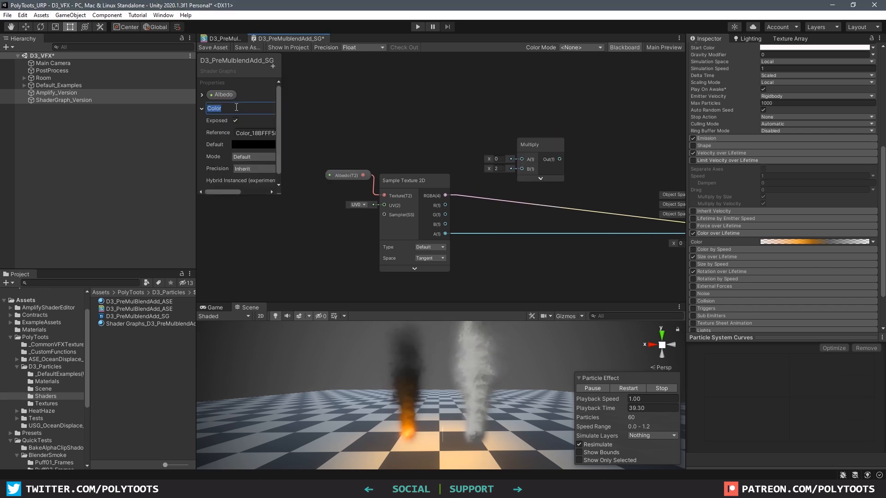
Give the Color property a white default and multiply the texture RGBA by it
left_click(246, 144)
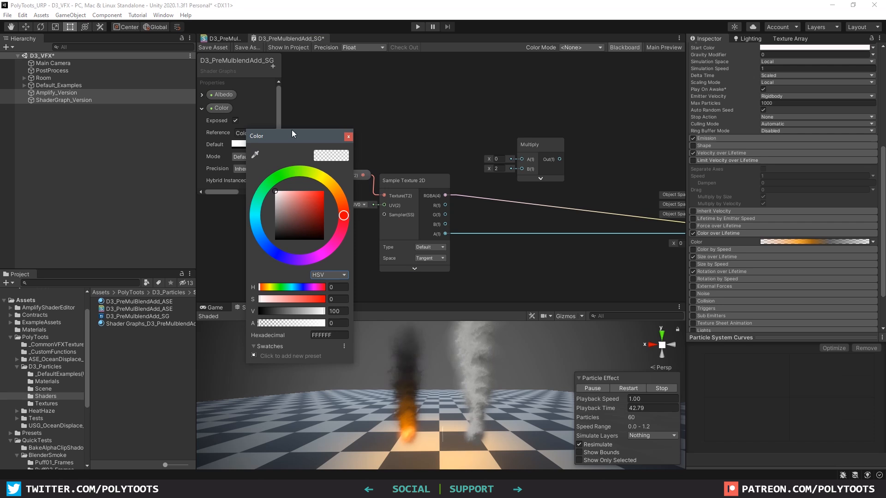
left_click(276, 124)
left_click_drag(279, 192, 309, 194)
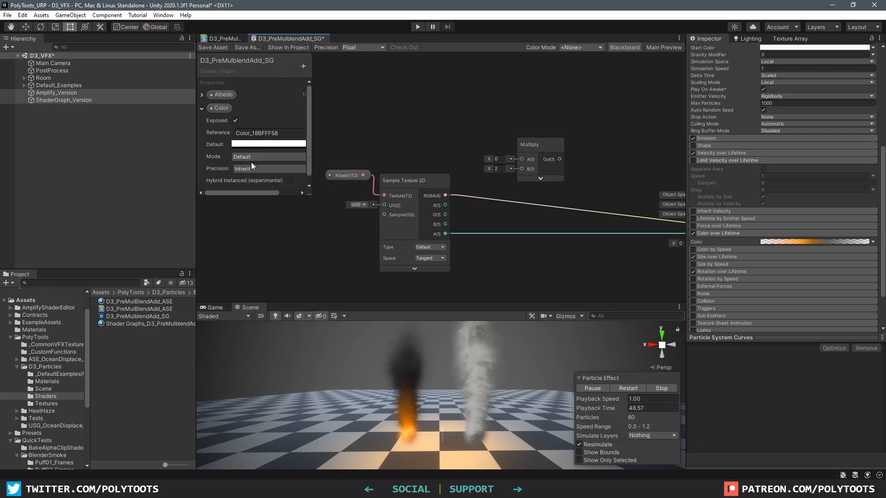
left_click_drag(222, 107, 412, 134)
left_click_drag(467, 193, 521, 169)
left_click_drag(538, 145, 482, 133)
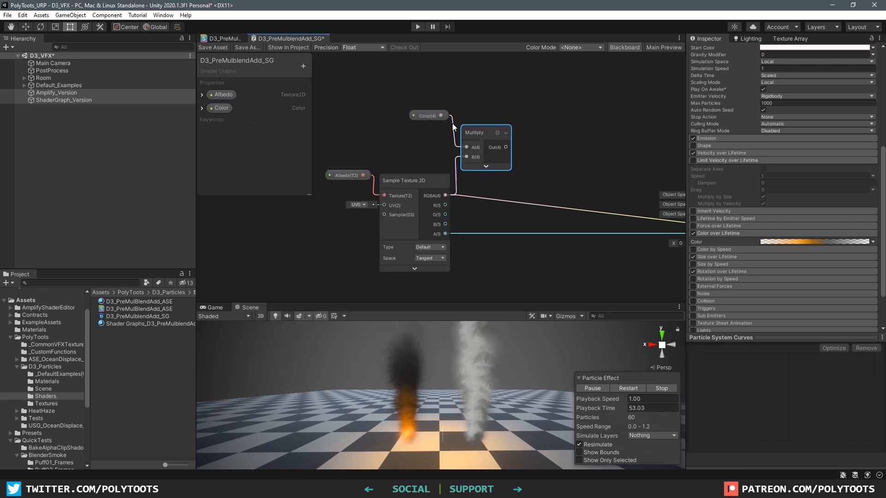
left_click_drag(428, 115, 428, 106)
middle_click_drag(570, 169, 513, 166)
Multiply that result by a Vertex Color node and send it to the master Color
key("space")
type("mult")
key("Return")
left_click_drag(550, 188, 550, 166)
key("space")
type("vertex col")
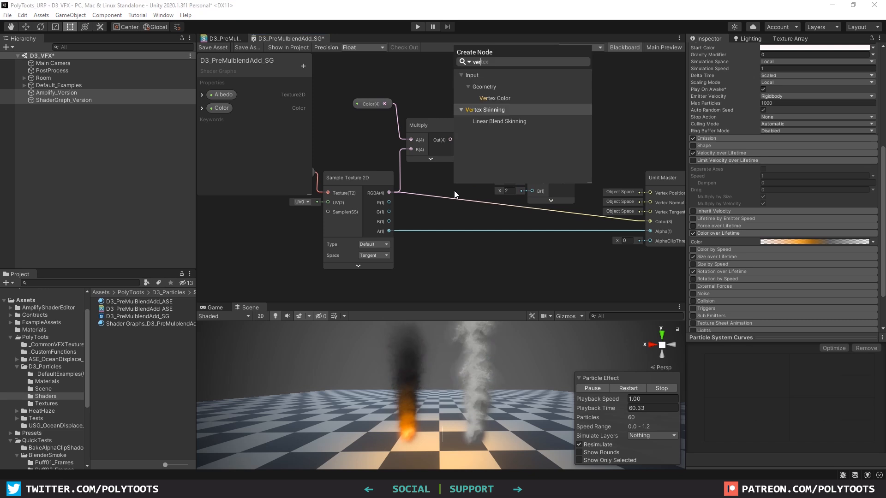
key("Return")
left_click(496, 235)
left_click_drag(486, 213, 532, 191)
left_click_drag(450, 139, 532, 181)
left_click_drag(547, 167, 493, 150)
left_click_drag(517, 164, 646, 222)
Rearrange the nodes and feed the vertex colour into a new Split node
left_click_drag(418, 194, 411, 190)
left_click_drag(353, 102, 369, 91)
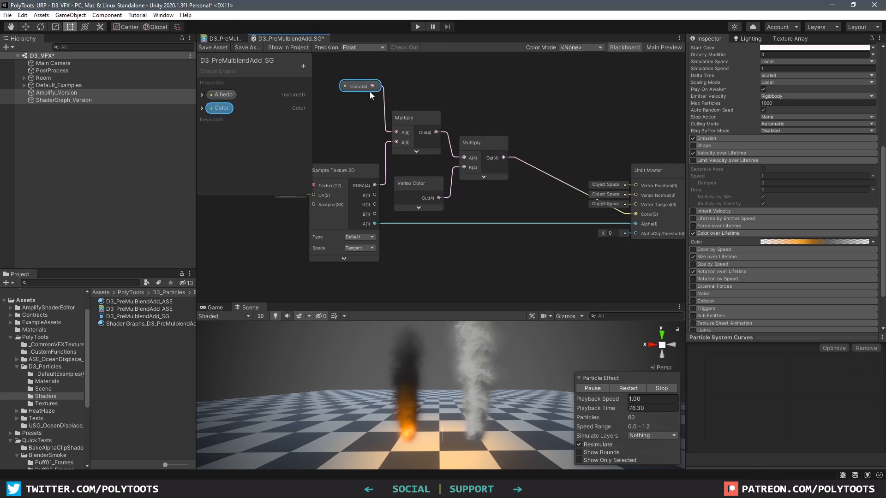
middle_click_drag(509, 287, 522, 274)
key("space")
type("split")
left_click(548, 161)
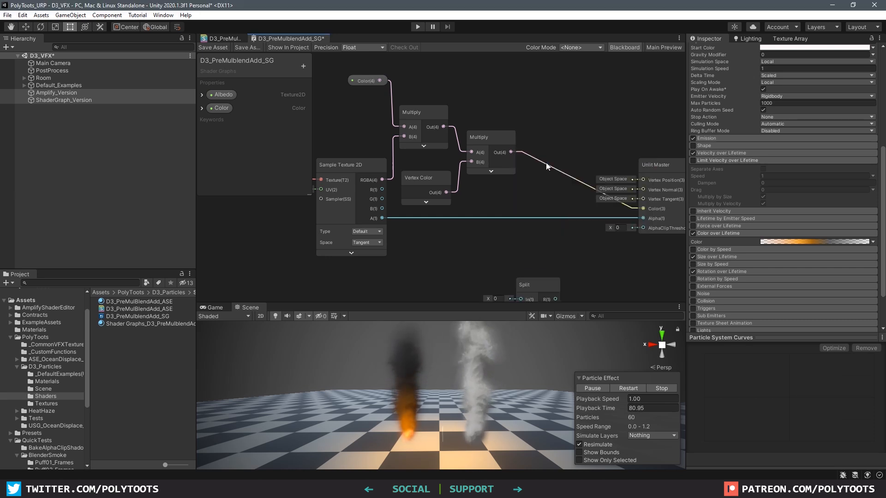
left_click_drag(540, 288, 511, 207)
left_click_drag(446, 191, 475, 204)
left_click(559, 250)
Multiply the Split alpha by the texture alpha and send it to the master Alpha
key("space")
type("mult")
left_click(465, 156)
left_click(587, 278)
left_click_drag(572, 242, 509, 244)
left_click(509, 201)
left_click_drag(482, 203, 483, 193)
left_click_drag(382, 215, 646, 217)
left_click(563, 229)
left_click_drag(548, 222, 531, 206)
Lower the Sample Texture node and save the Shader Graph asset
left_click_drag(339, 163, 340, 179)
scroll(434, 208, "down", 1)
left_click(212, 48)
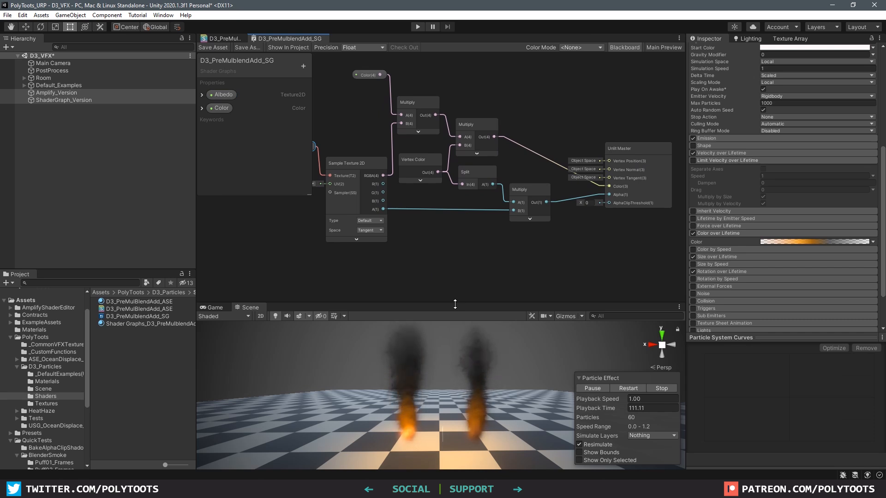
Enlarge the Scene view and pan across the two smoke columns
left_click_drag(454, 306, 454, 188)
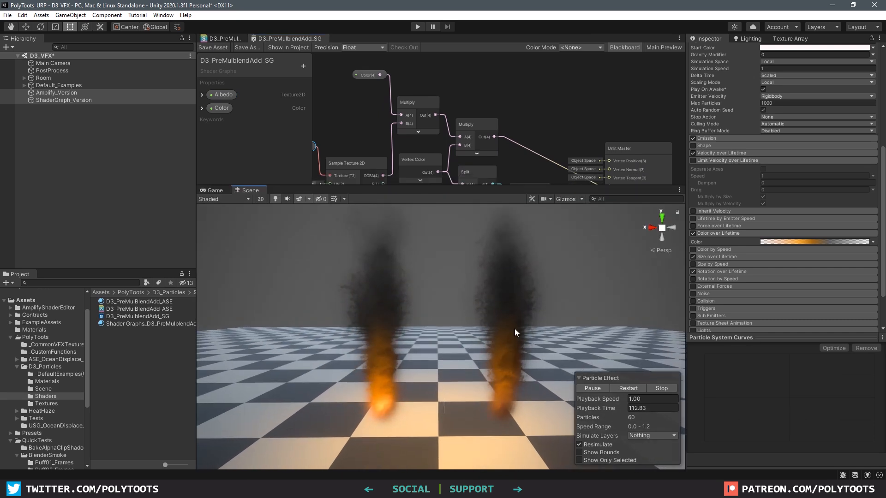
mouse_move(500, 339)
middle_mouse_down()
mouse_move(503, 309)
mouse_move(490, 322)
mouse_move(498, 330)
middle_mouse_up()
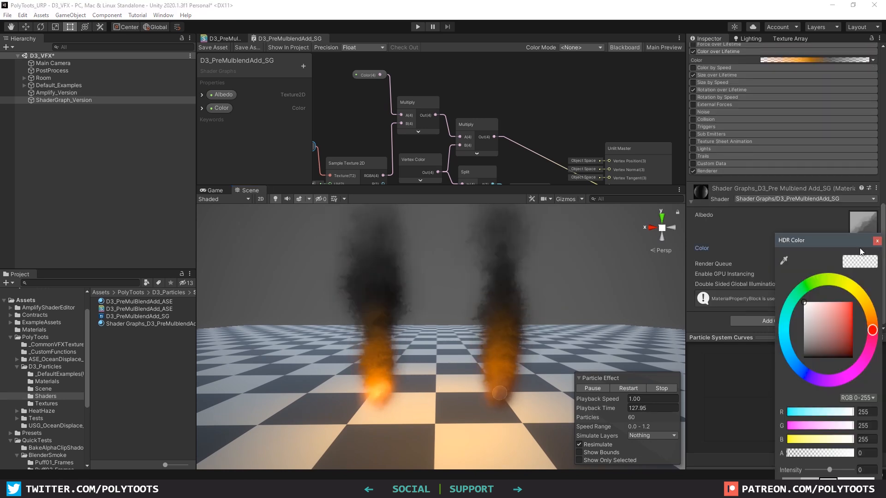
Select Amplify_Version and check its material Color, leaving it white
left_click_drag(824, 241, 606, 151)
left_click(380, 289)
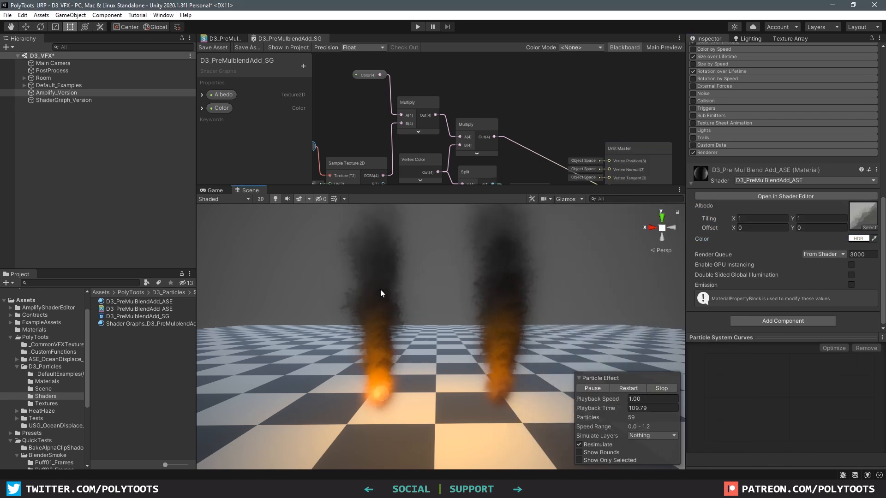
left_click(859, 240)
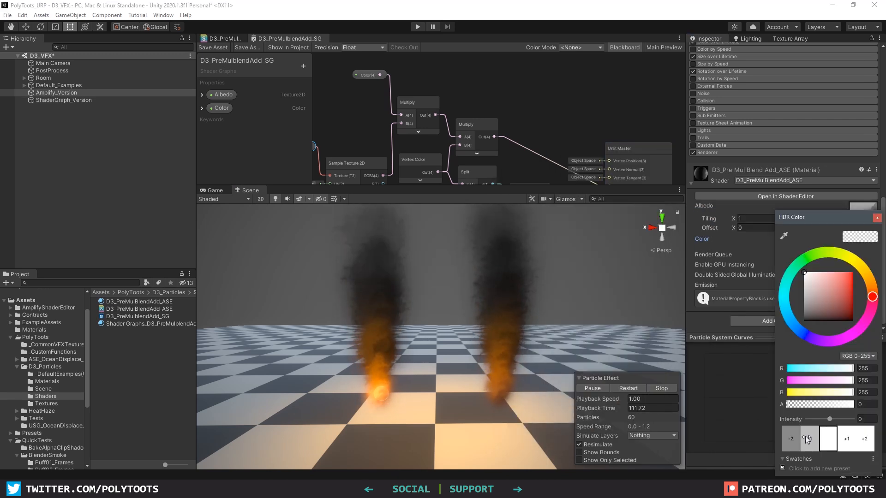
left_click_drag(818, 216, 683, 199)
left_click(741, 201)
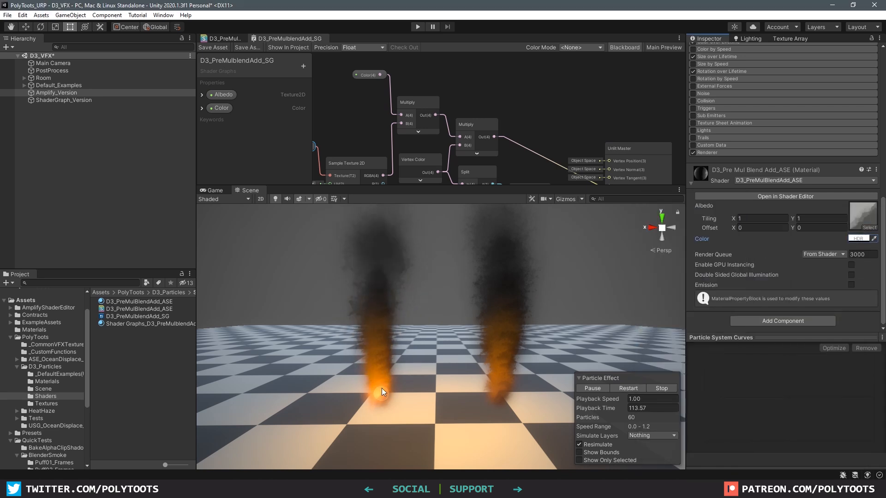
Switch between the move and view tools, then select the Shader Graph smoke
key("w")
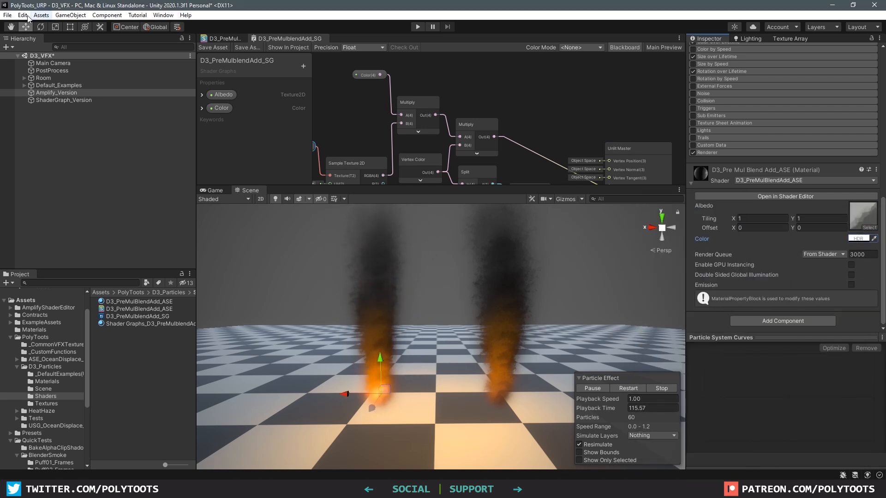
key("q")
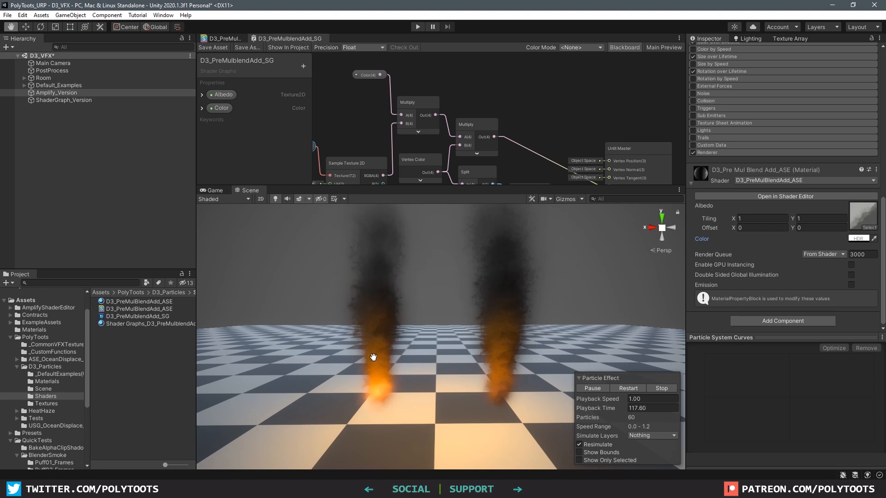
key("w")
left_click(508, 284)
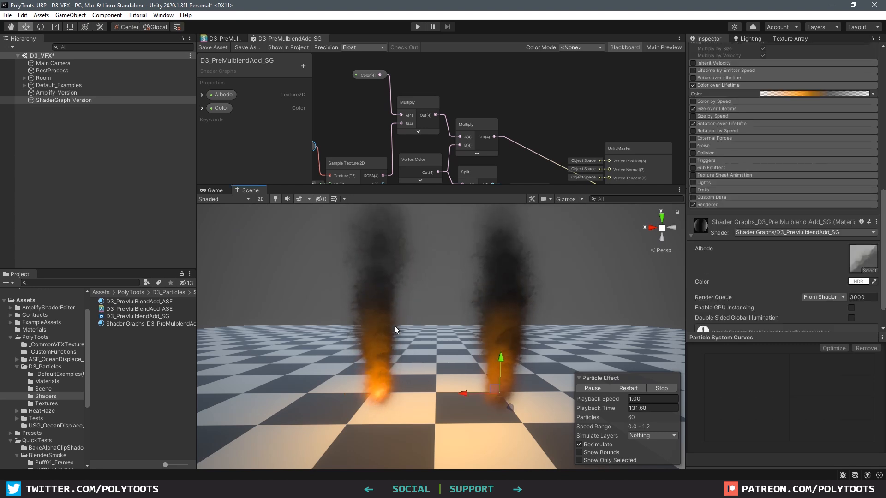
Fade the Amplify_Version Start Color alpha to 0, then raise it to 100
left_click(374, 301)
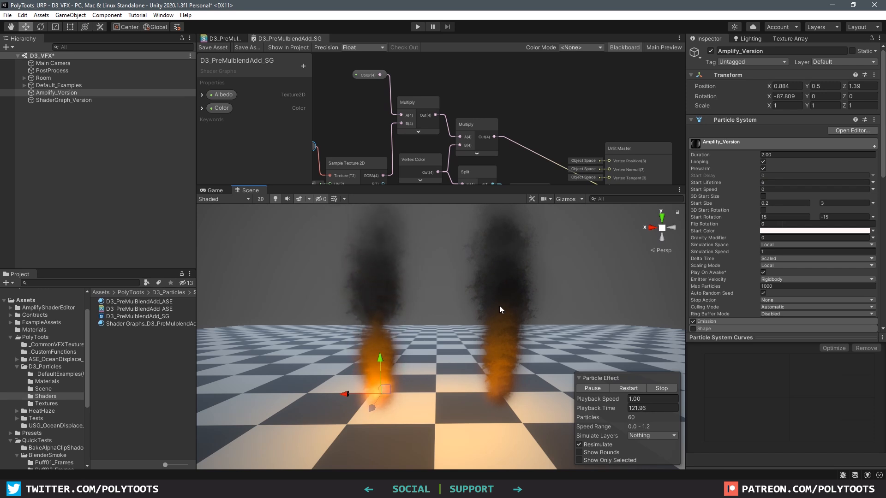
middle_click_drag(466, 160, 488, 123)
scroll(488, 124, "down", 2)
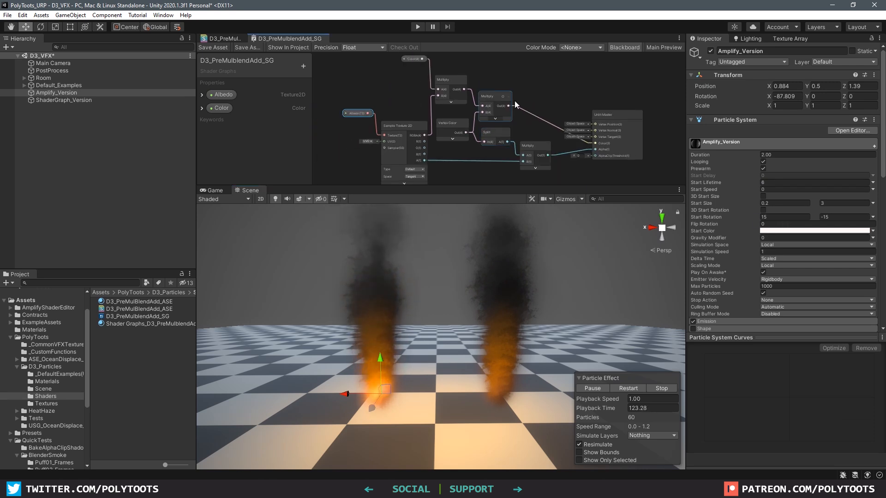
scroll(531, 92, "up", 2)
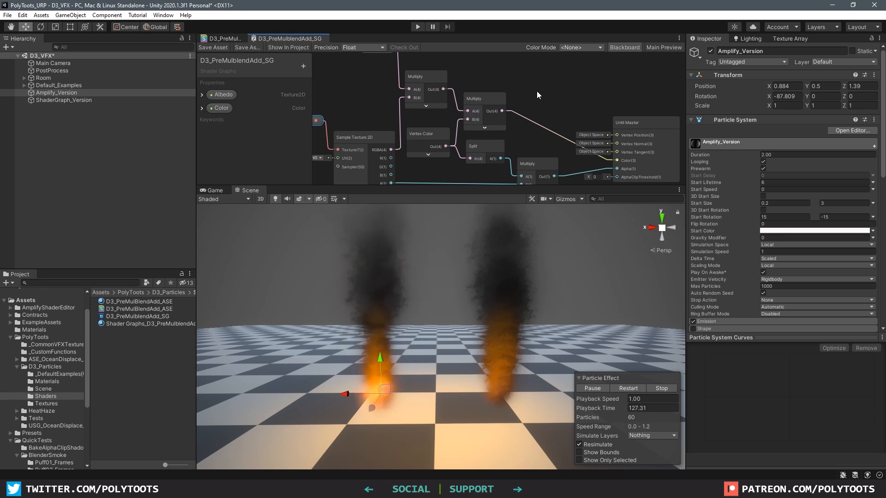
left_click(814, 230)
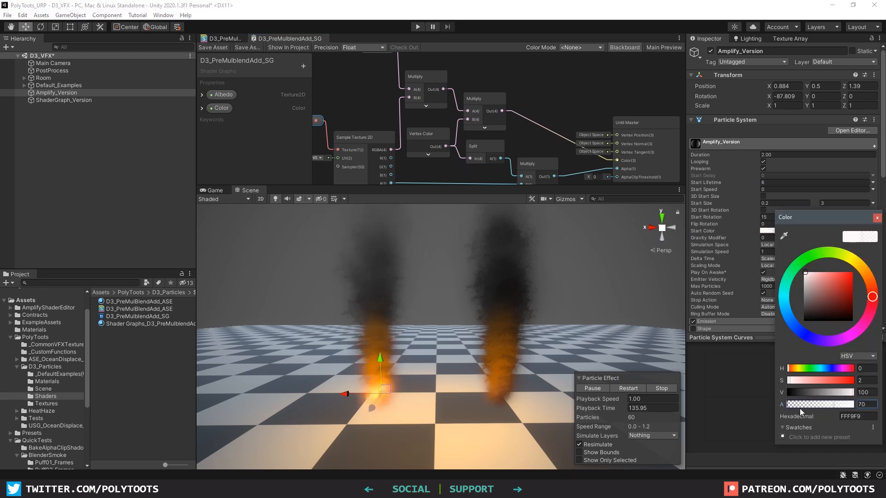
left_click_drag(801, 411, 746, 412)
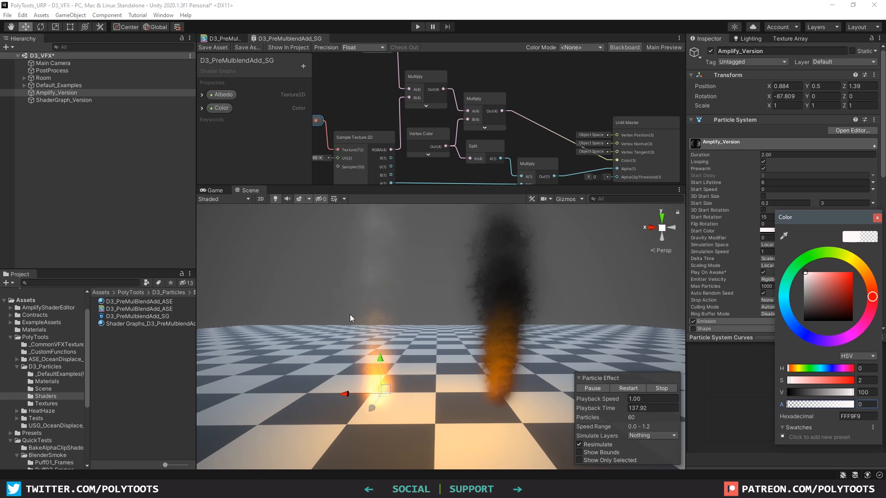
left_click(789, 404)
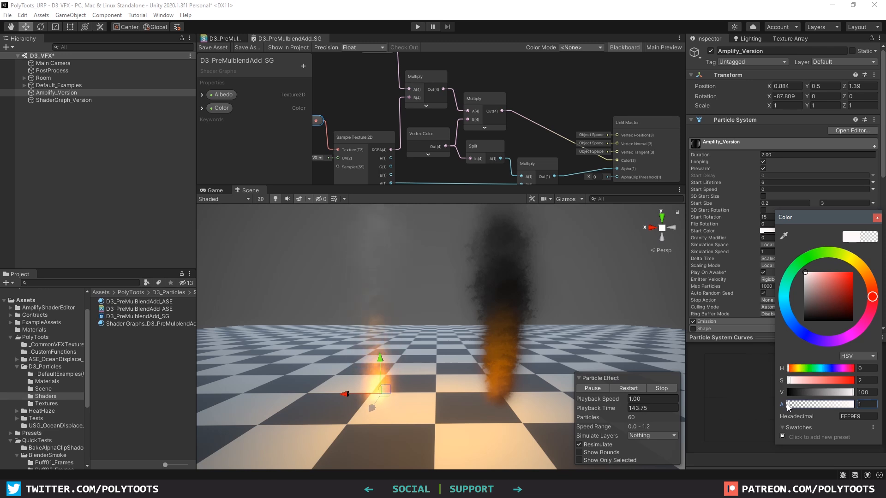
left_click_drag(789, 407, 854, 406)
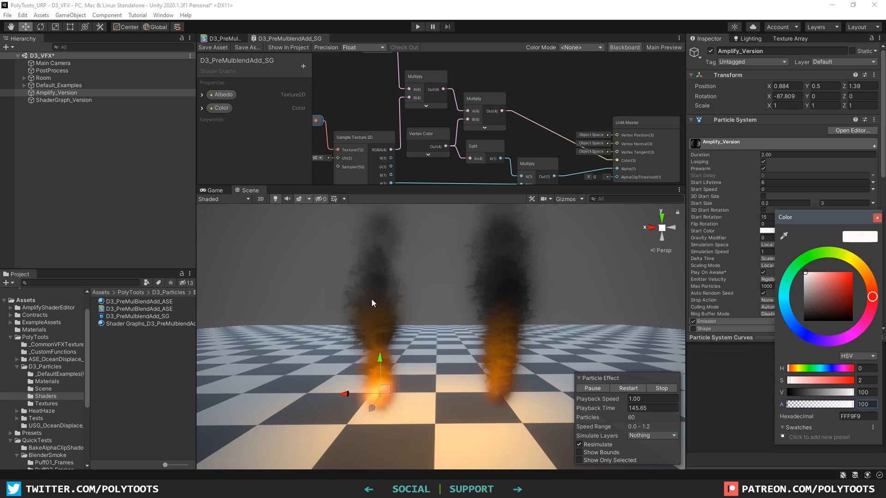
left_click(877, 218)
scroll(815, 195, "down", 6)
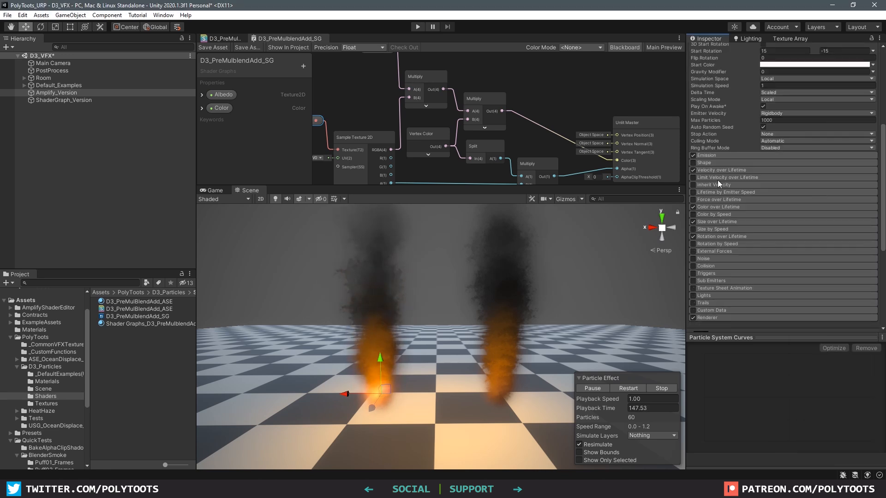
Make the Color over Lifetime gradient key at 79.7% black, then open the Shader Graph HDR Color
left_click(714, 206)
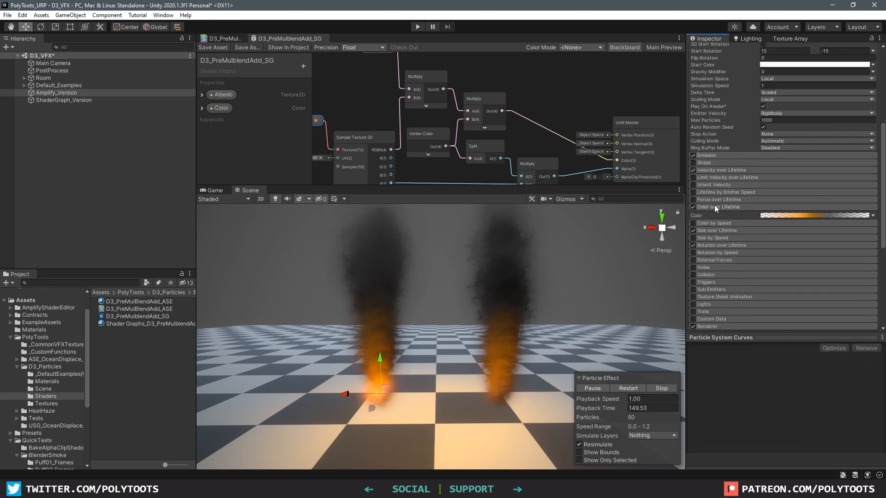
left_click(779, 221)
left_click_drag(680, 167, 717, 188)
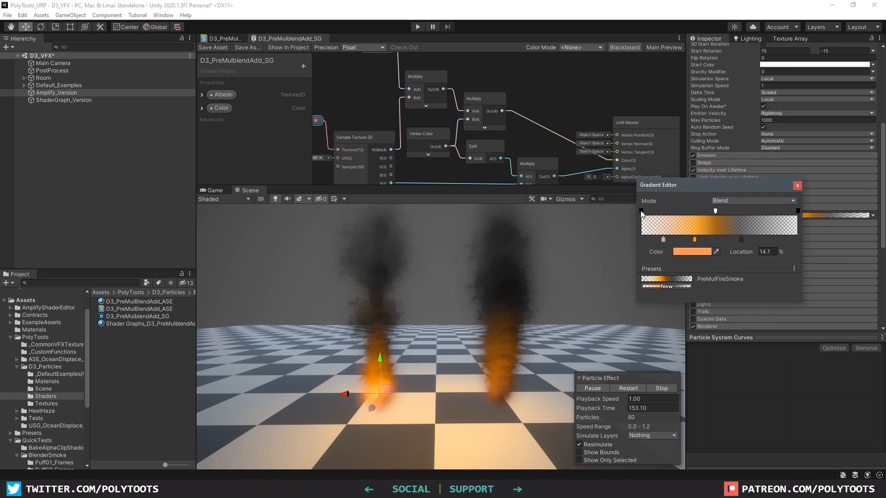
left_click(716, 210)
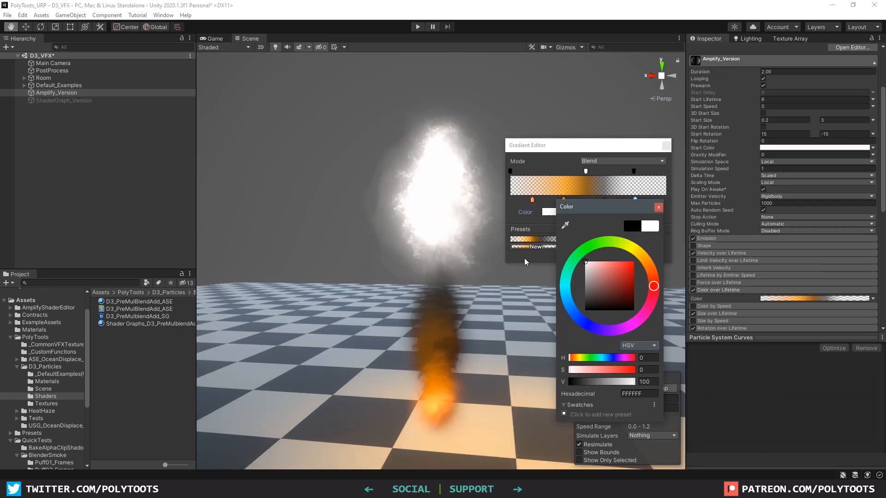
left_click_drag(591, 276, 563, 317)
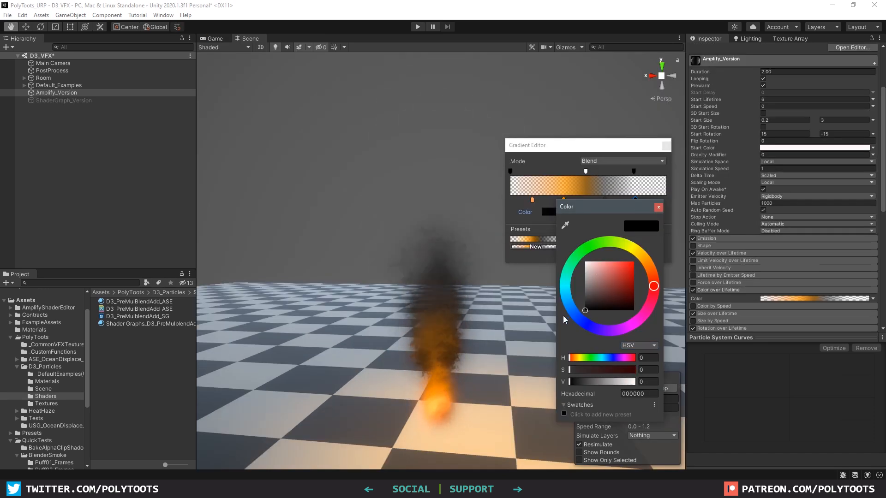
left_click(658, 209)
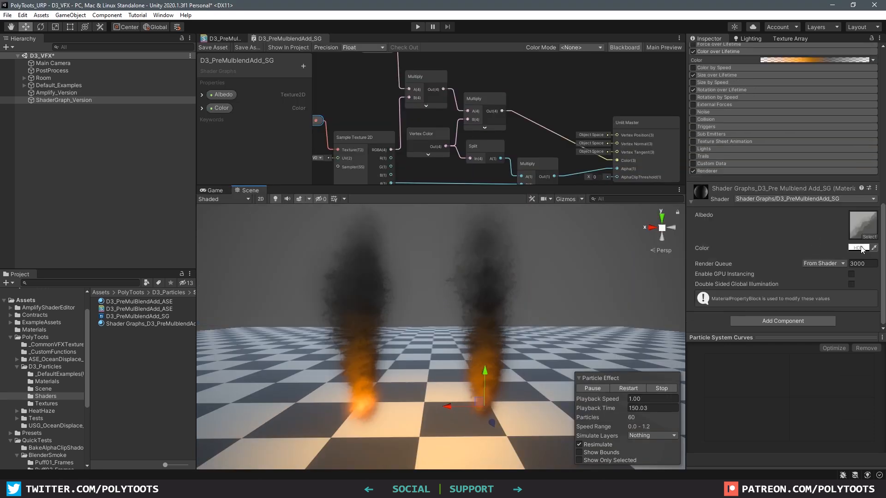
left_click(859, 248)
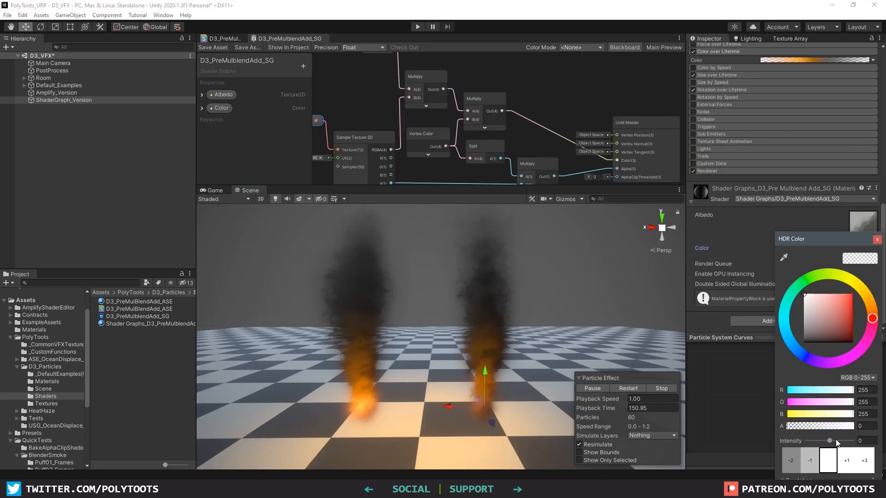
Try higher HDR Color intensities around 2, settle on 1, and show the Renderer module
left_click_drag(826, 238, 752, 182)
left_click(757, 385)
left_click_drag(759, 386, 761, 388)
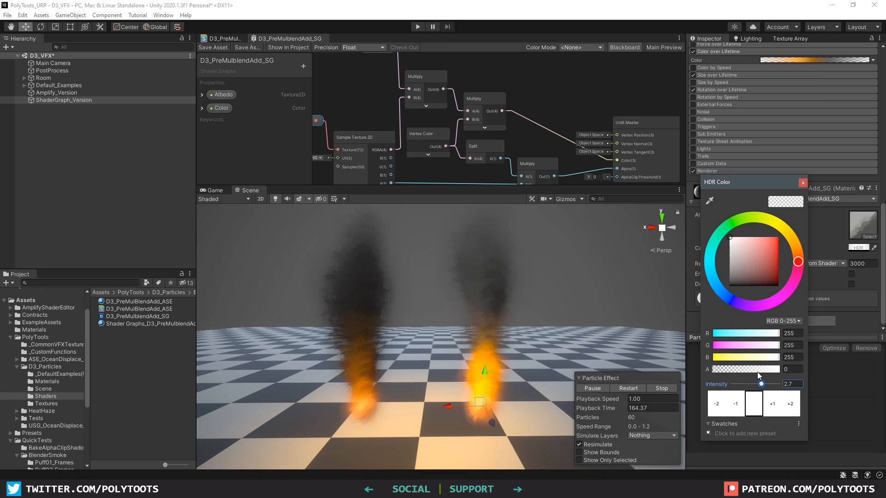
left_click_drag(761, 386, 760, 386)
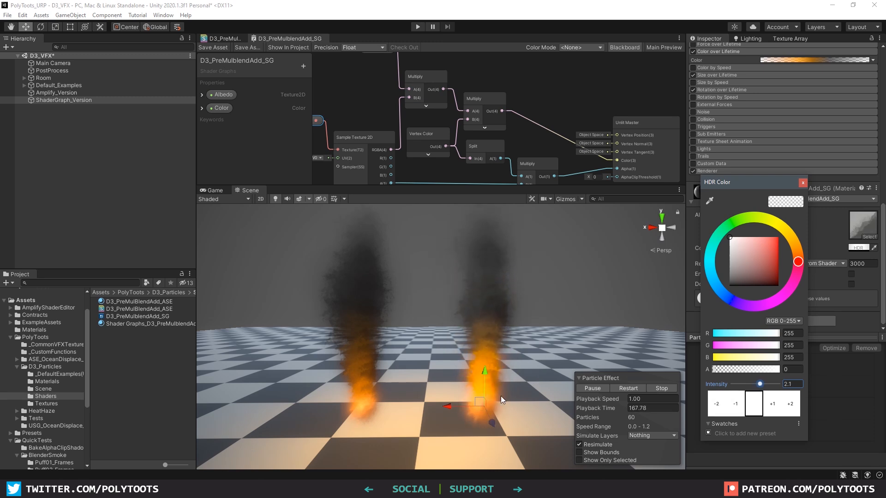
left_click_drag(760, 384, 765, 386)
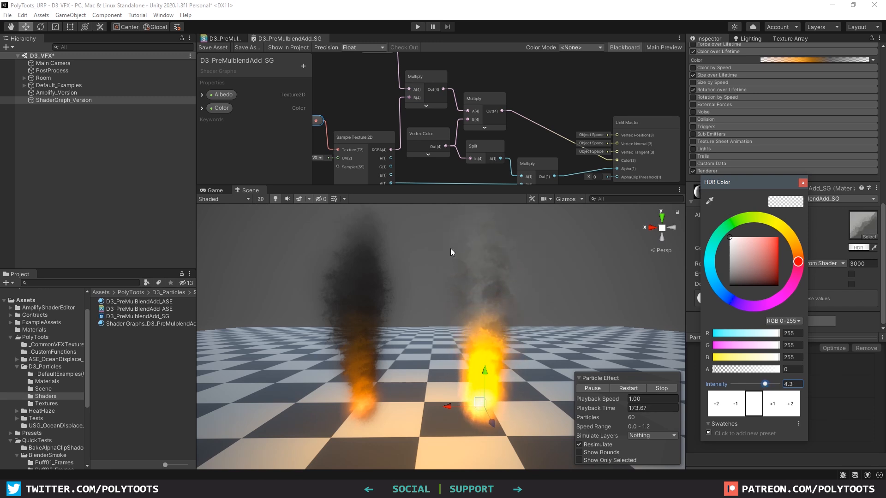
type("1")
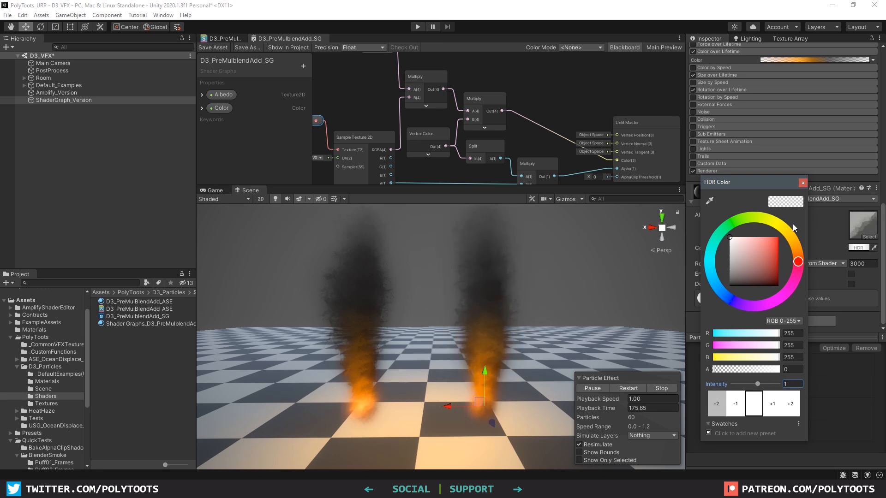
left_click(803, 184)
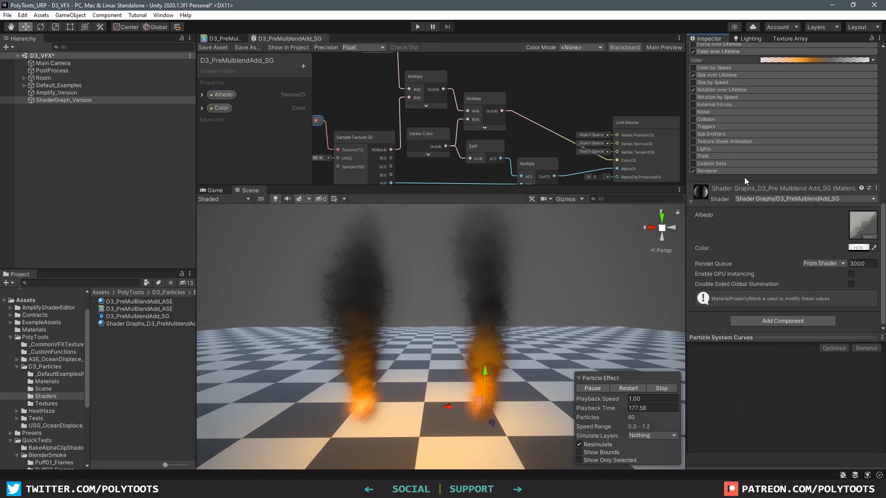
left_click(724, 173)
scroll(547, 135, "down", 3)
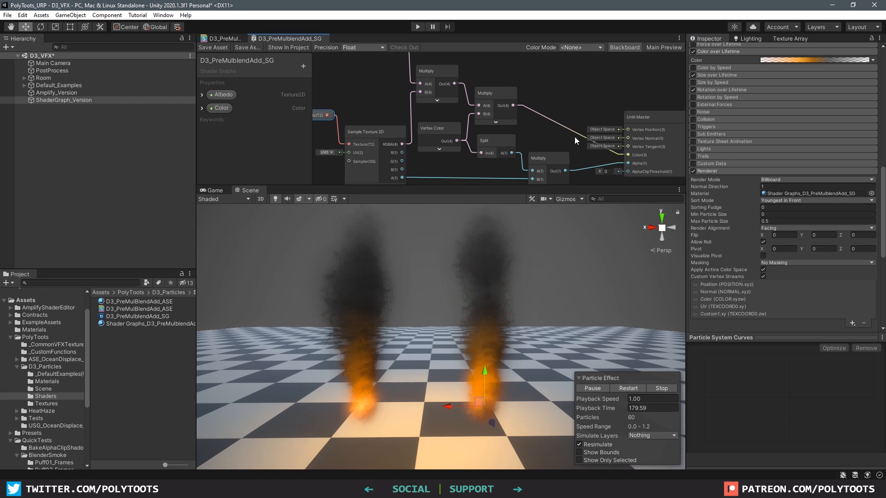
Compare the two flames, then drag Noise_Clouds_128 into the Amplify graph as a Texture Sample node
left_click(352, 291)
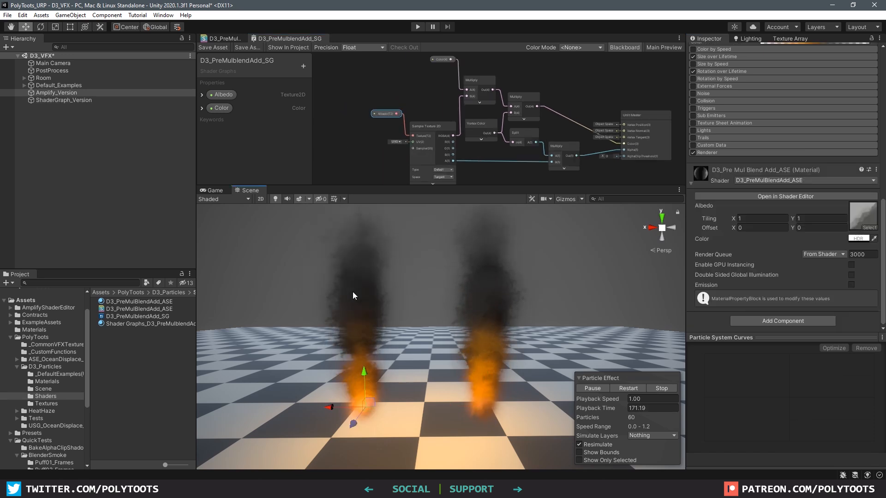
left_click(482, 294)
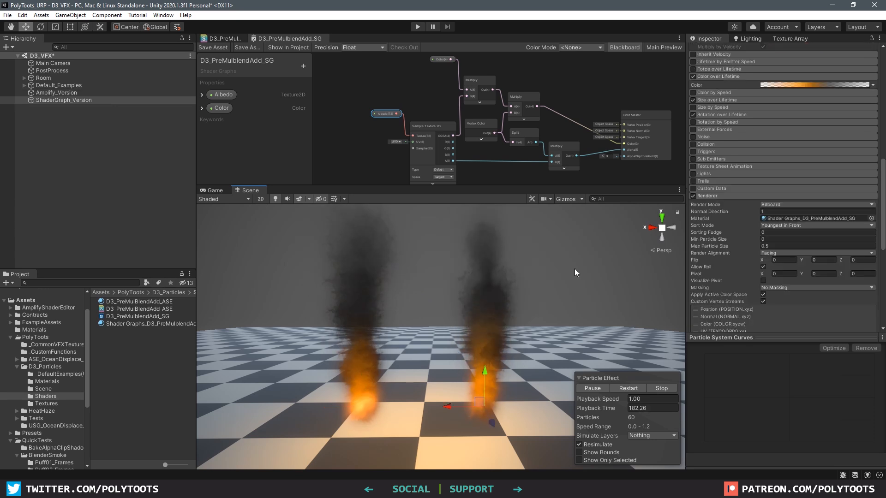
scroll(745, 95, "up", 5)
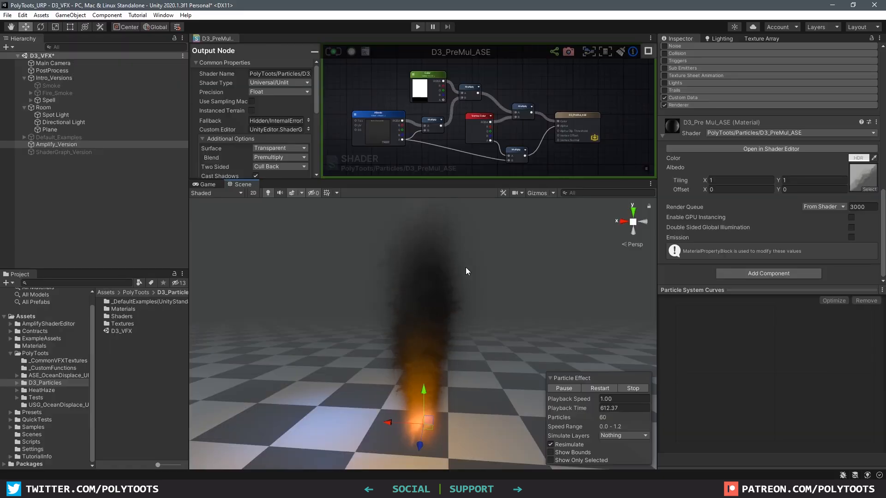
left_click(61, 360)
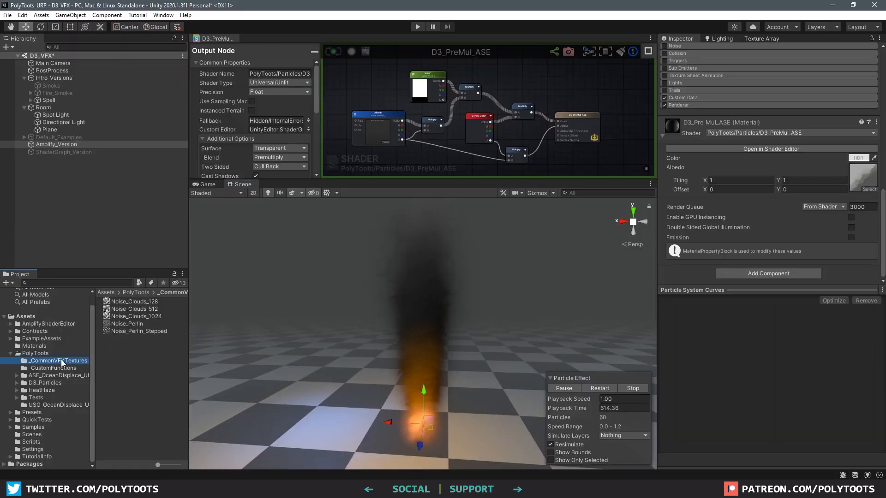
middle_click_drag(402, 145, 521, 125)
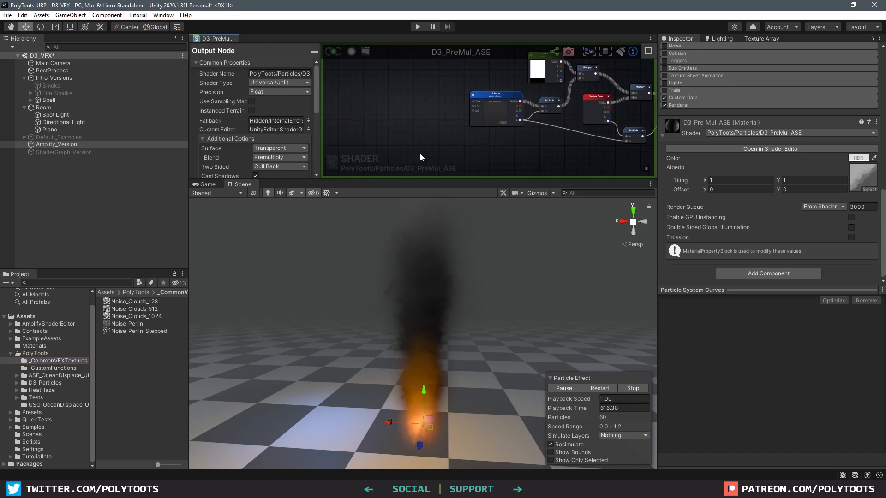
left_click_drag(145, 298, 416, 125)
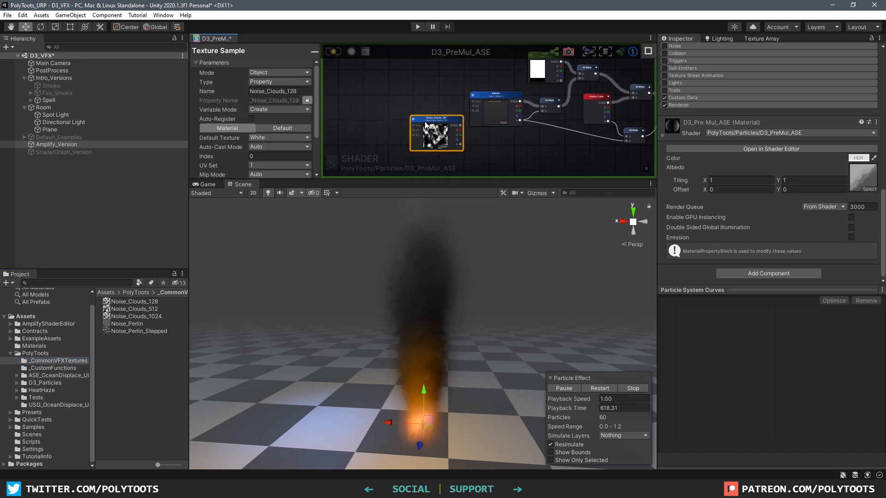
Place the noise node beneath Albedo and rename it Noise Texture
left_click_drag(501, 178, 501, 216)
scroll(435, 129, "up", 5)
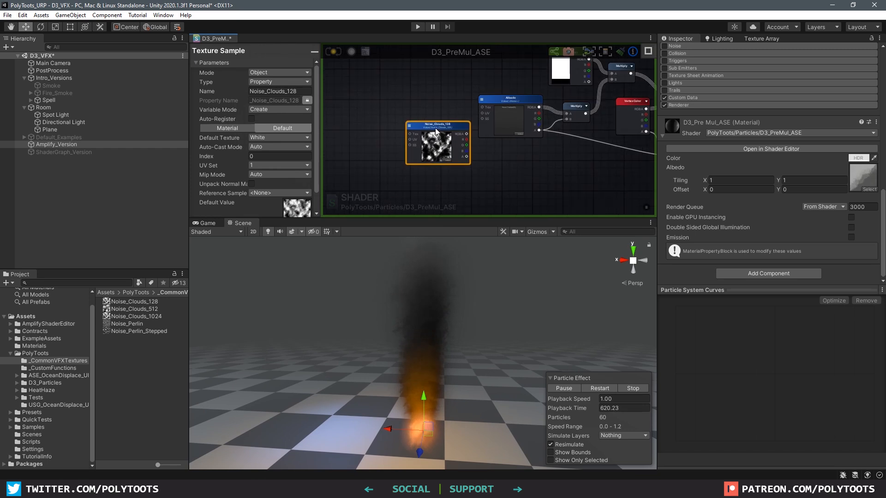
left_click_drag(445, 129, 577, 181)
middle_click_drag(577, 179, 460, 128)
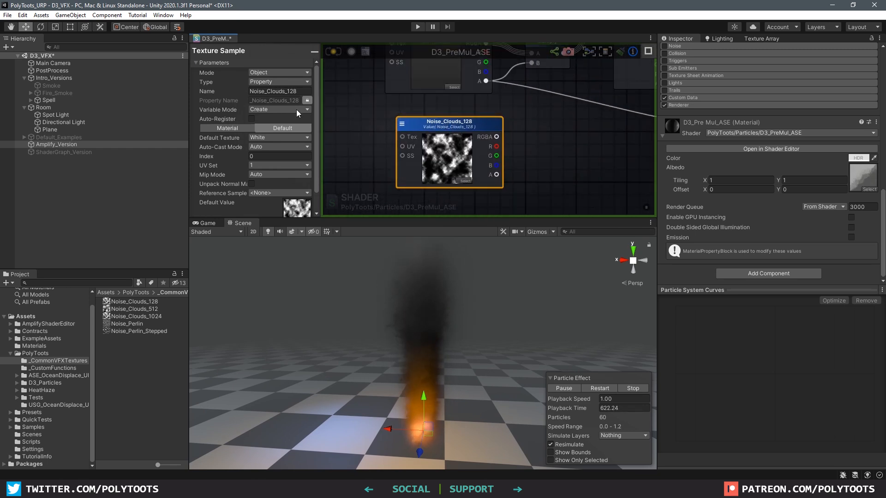
left_click(307, 93)
type("Noise Texture")
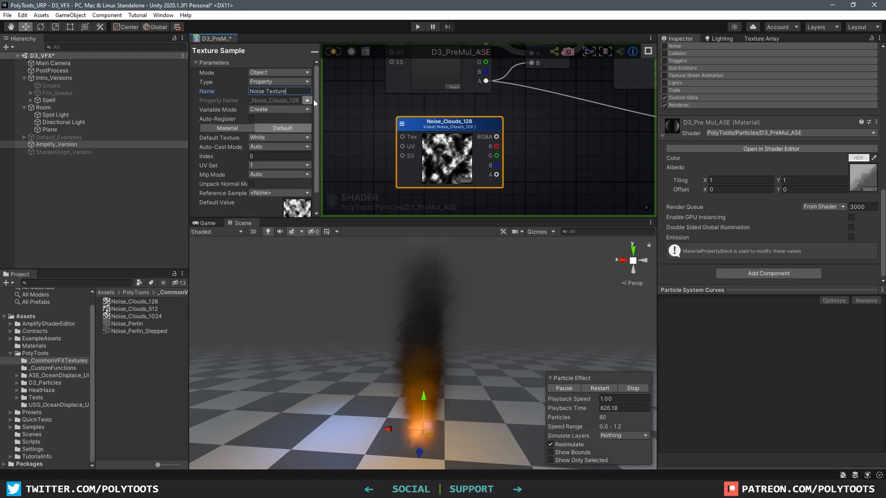
left_click_drag(447, 121, 439, 123)
Multiply Albedo alpha by Noise Texture alpha and route the result into the alpha multiply
middle_click_drag(552, 129, 480, 144)
scroll(492, 138, "down", 2)
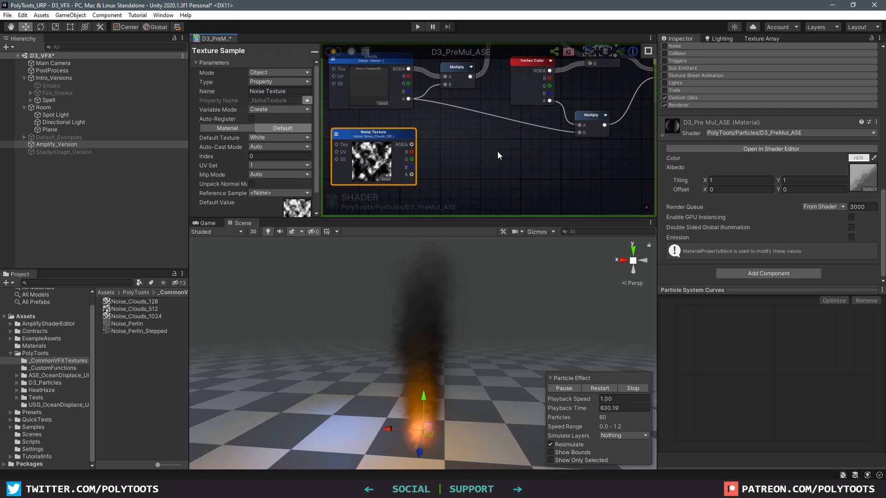
key("m")
left_click(493, 133)
left_click_drag(500, 137, 494, 134)
left_click_drag(409, 98, 492, 143)
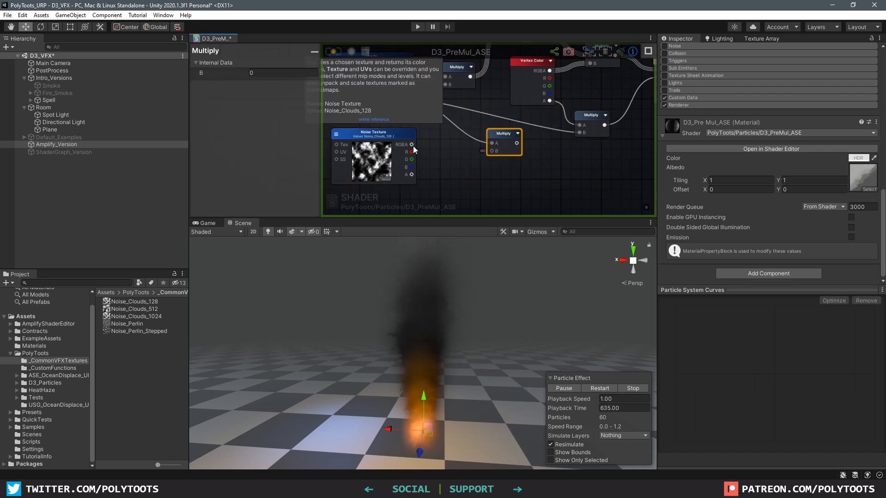
left_click_drag(412, 174, 583, 133)
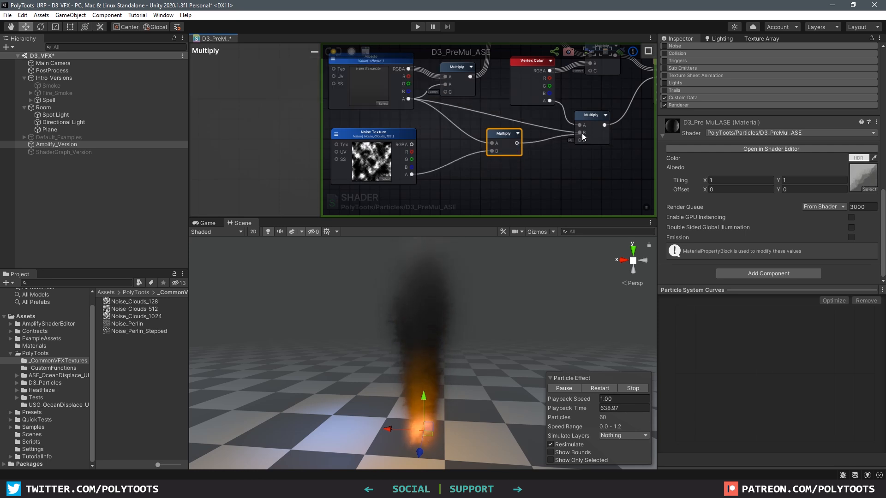
left_click_drag(502, 135, 505, 136)
left_click(413, 170)
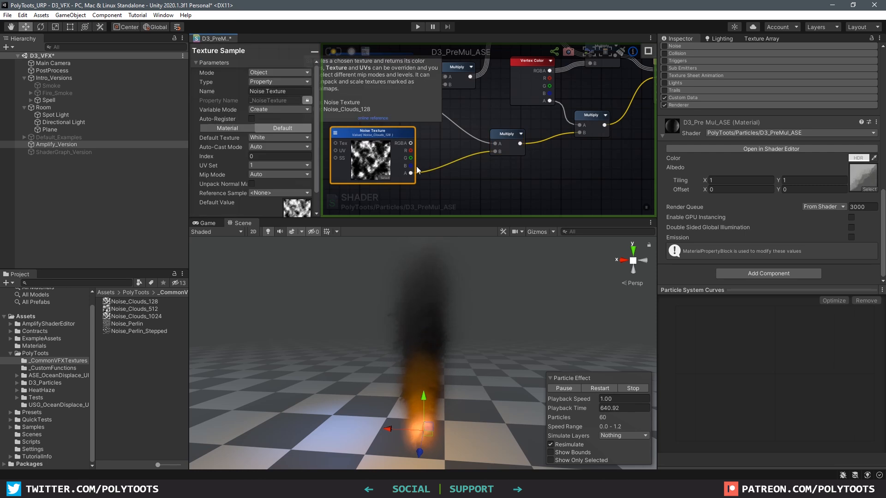
left_click(499, 134)
scroll(462, 151, "down", 1)
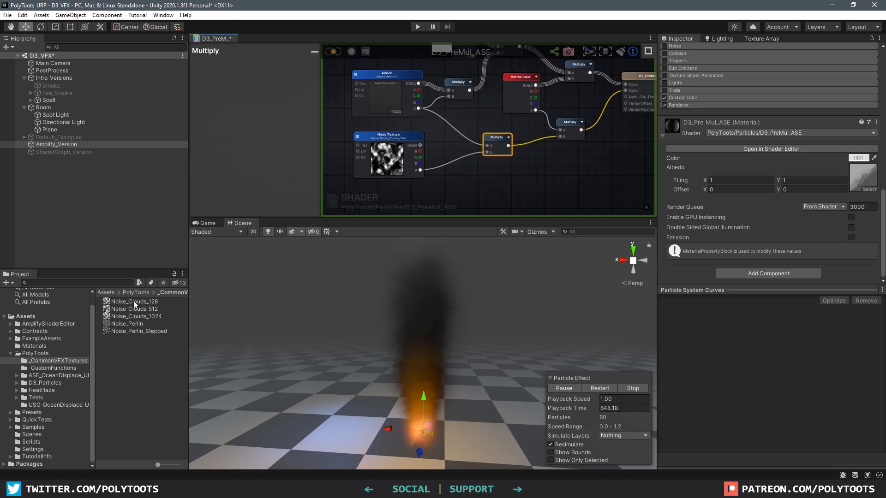
left_click(134, 302)
Set Noise_Clouds_128 Alpha Source to From Gray Scale and apply the import settings
left_click(783, 108)
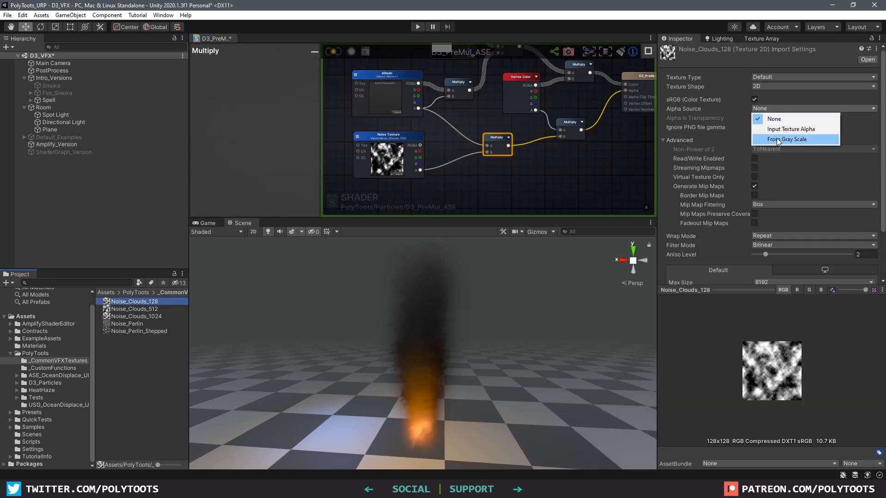
left_click(796, 140)
scroll(831, 208, "down", 3)
left_click(871, 275)
left_click(821, 290)
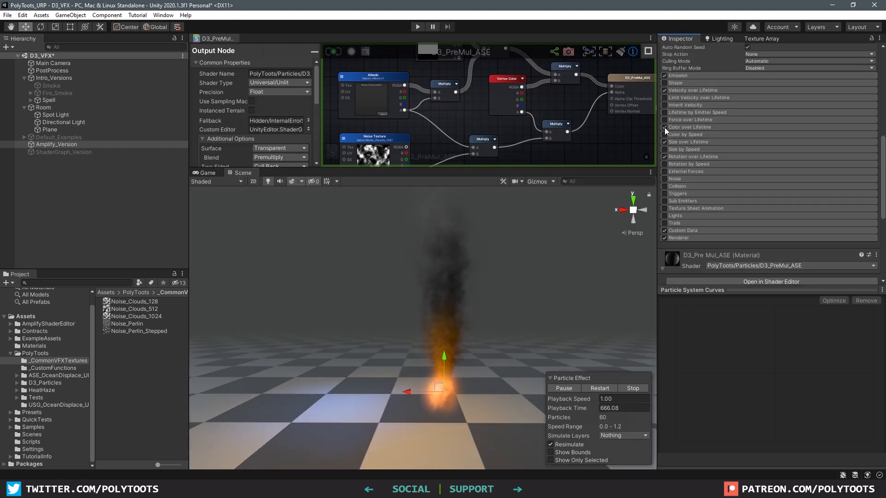
Disable Color over Lifetime and set Start Size 1, Start Rotation 0, emission Rate 2
left_click(664, 127)
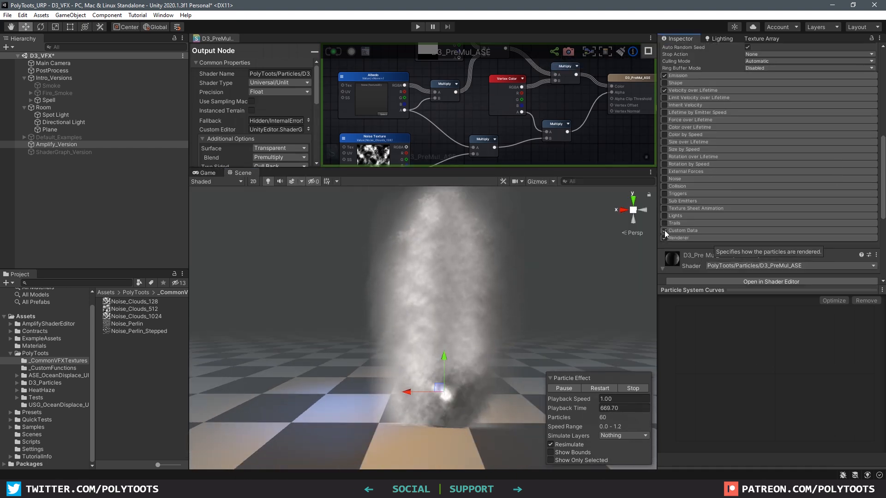
scroll(727, 212, "up", 8)
left_click(873, 120)
left_click(834, 128)
left_click(771, 120)
type("1")
left_click(872, 134)
left_click(834, 142)
left_click(763, 134)
type("0")
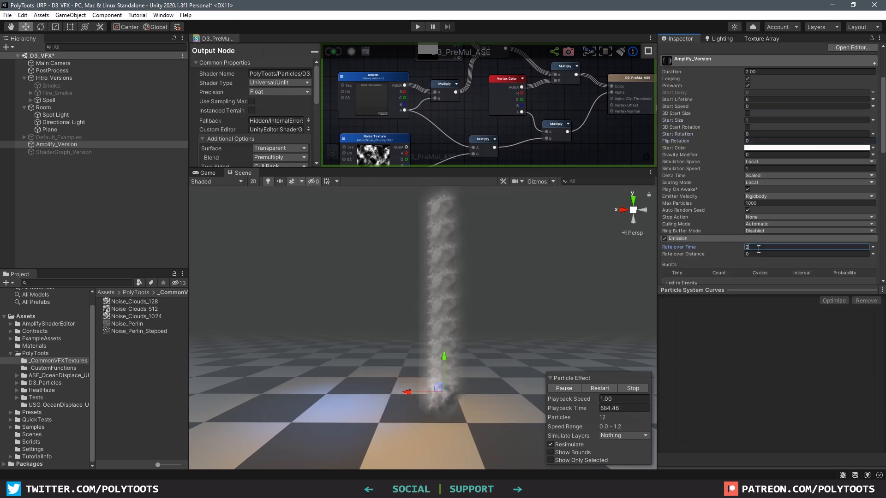
scroll(485, 314, "up", 8)
middle_click_drag(450, 275, 461, 269)
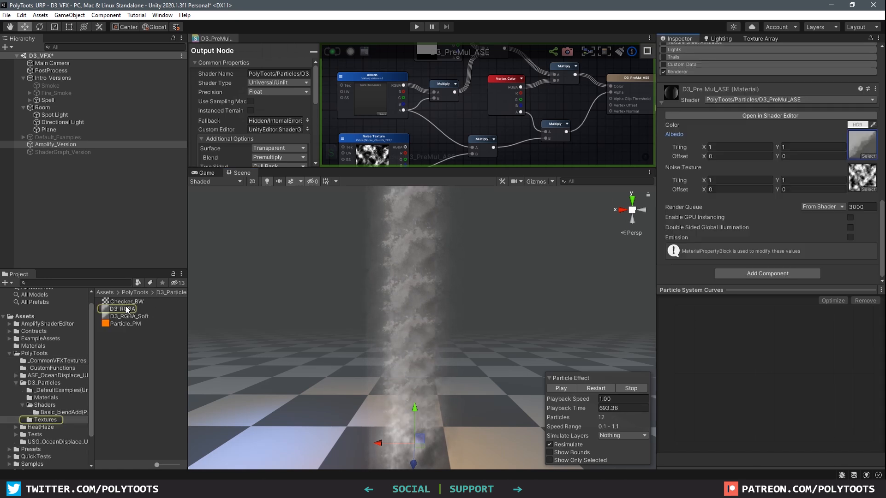
Select the D3_RGBA texture and enlarge the shader editor around the Noise Texture node
left_click(127, 310)
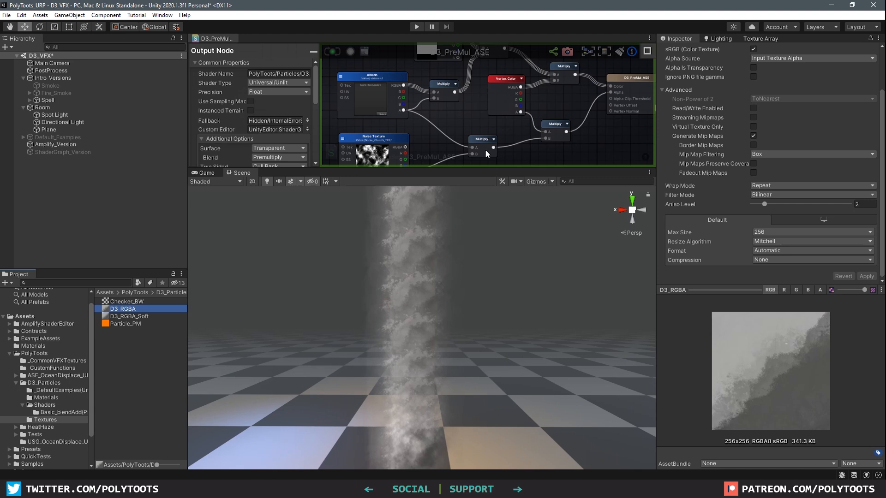
left_click_drag(491, 167, 491, 232)
scroll(515, 151, "up", 5)
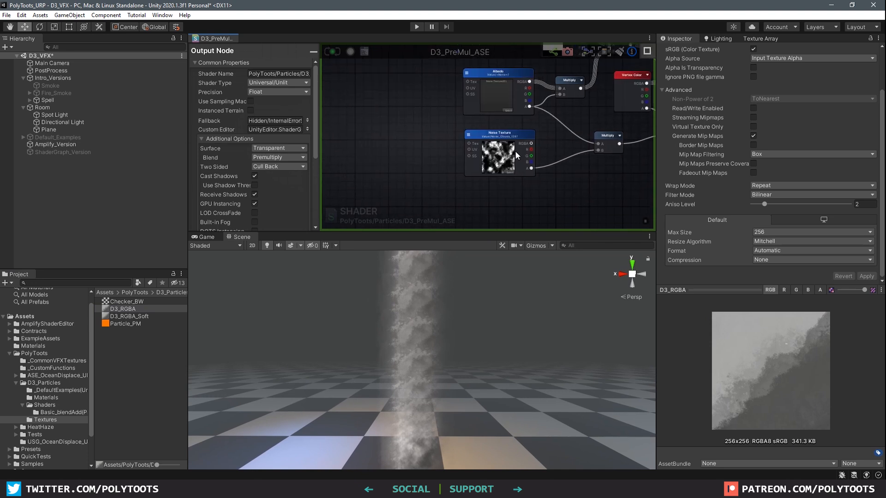
scroll(455, 148, "up", 1)
middle_click_drag(454, 148, 467, 139)
Add a Texture Coordinates node beside the Noise Texture node
right_click(425, 137)
left_click(376, 137)
key("u")
left_click(415, 118)
left_click(451, 125)
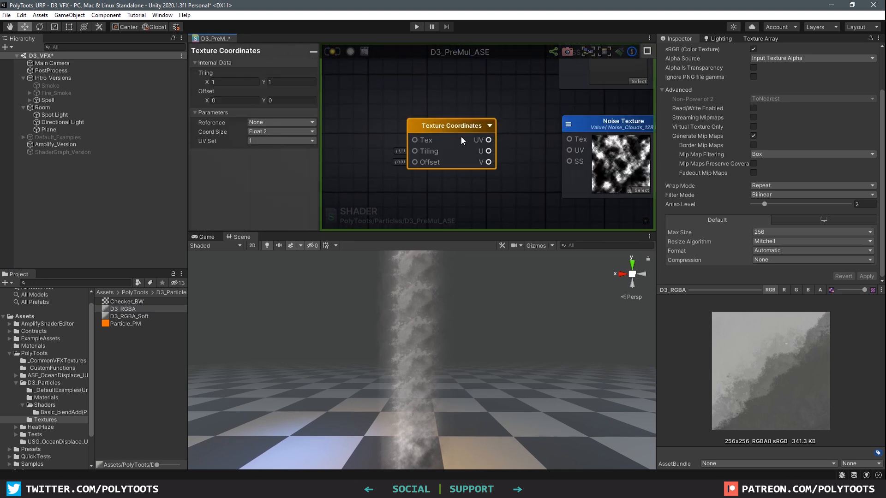
middle_click_drag(394, 142, 503, 146)
left_click(455, 139)
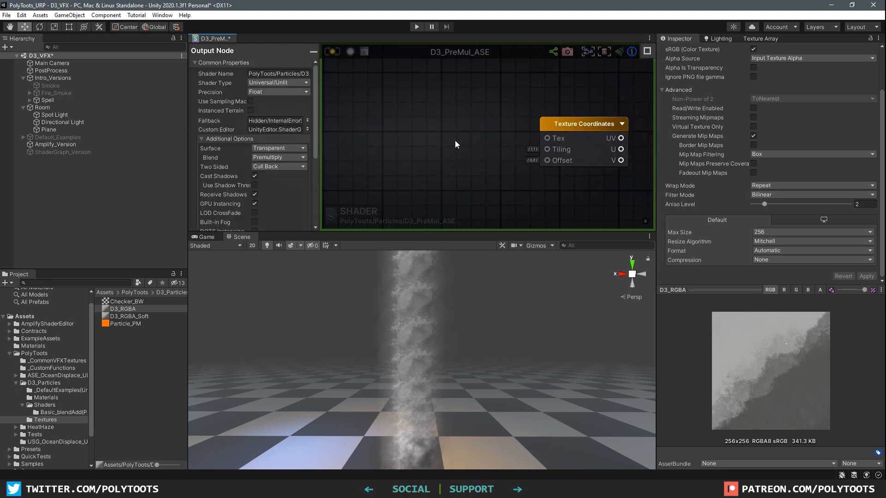
Multiply a Time node by a Float into the Texture Coordinates, then recompile the shader
right_click(414, 104)
type("time")
left_click(436, 156)
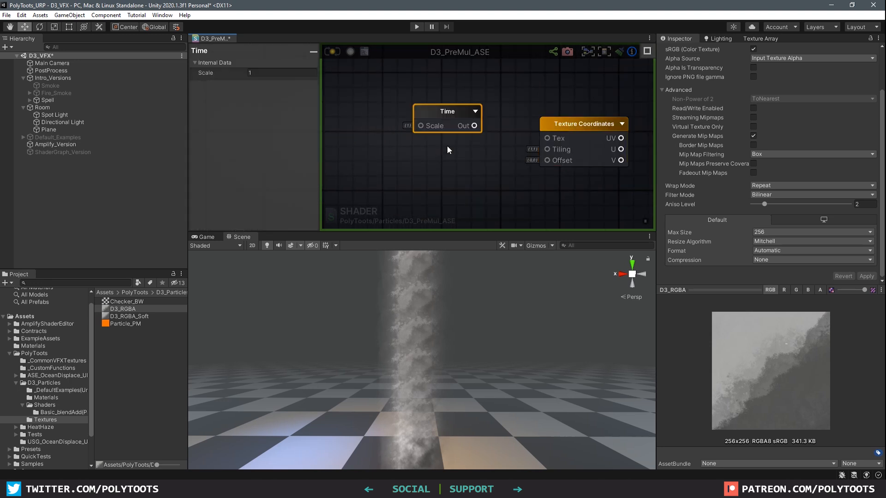
left_click_drag(447, 118, 442, 103)
left_click_drag(421, 112, 465, 140)
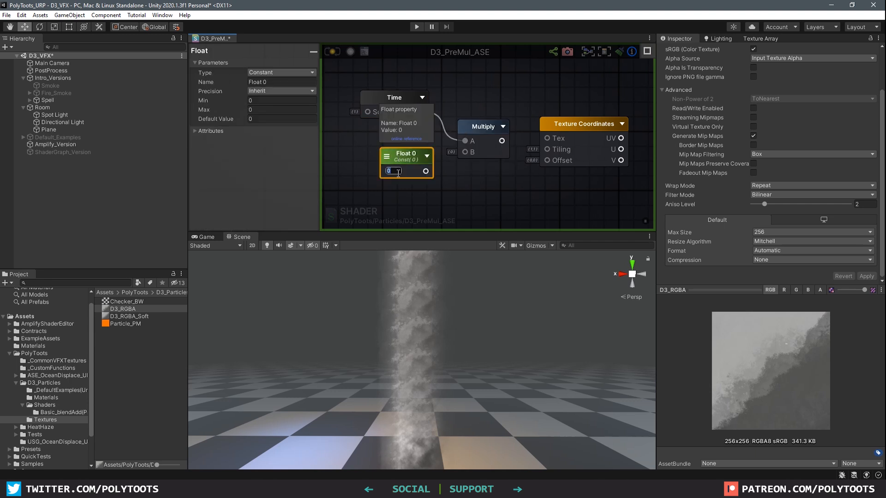
left_click(474, 126)
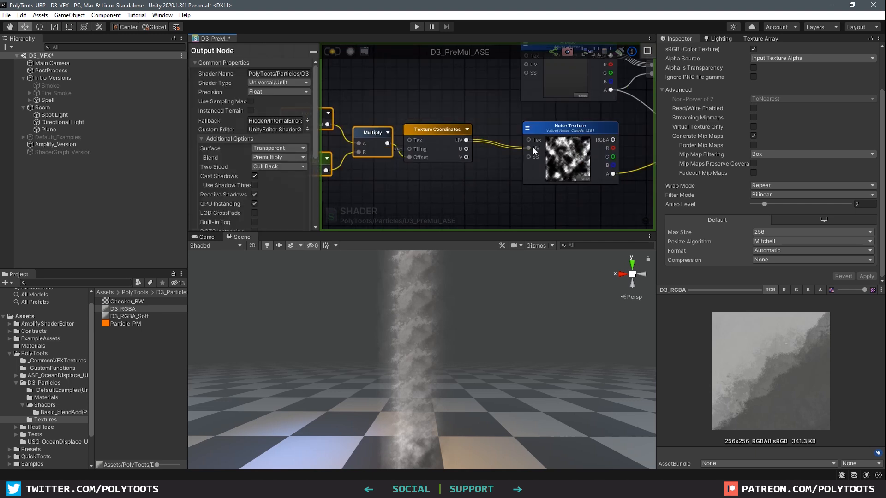
middle_click_drag(616, 150, 411, 147)
left_click(333, 53)
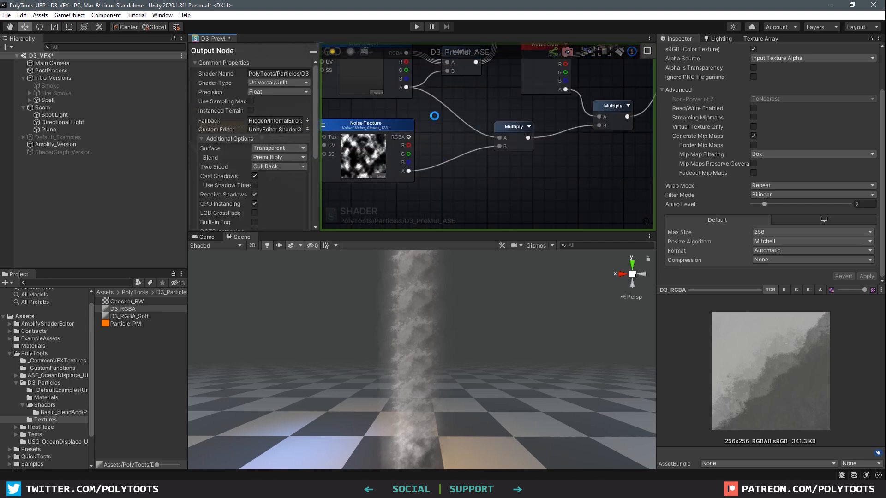
left_click(424, 297)
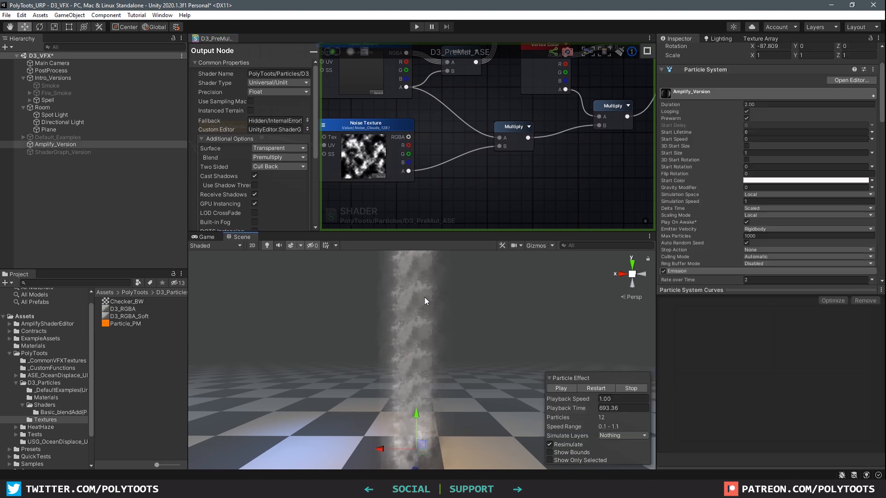
Play the effect and enable the Renderer's Custom Vertex Streams with the UV (TEXCOORD0.xy) stream
left_click(561, 389)
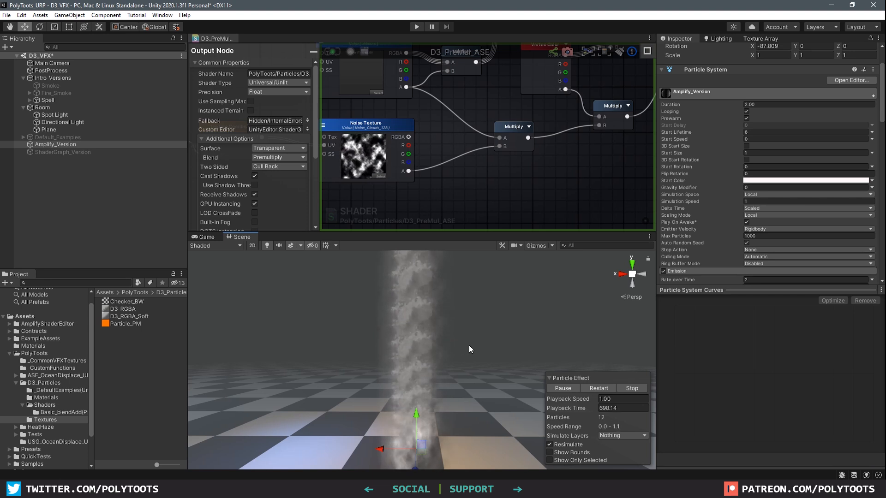
scroll(757, 167, "down", 15)
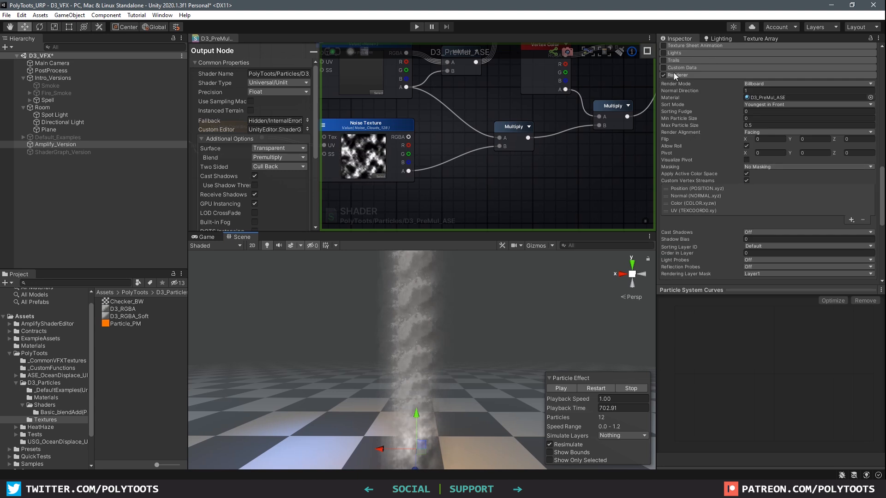
left_click(747, 180)
left_click(746, 180)
left_click(746, 180)
left_click(747, 180)
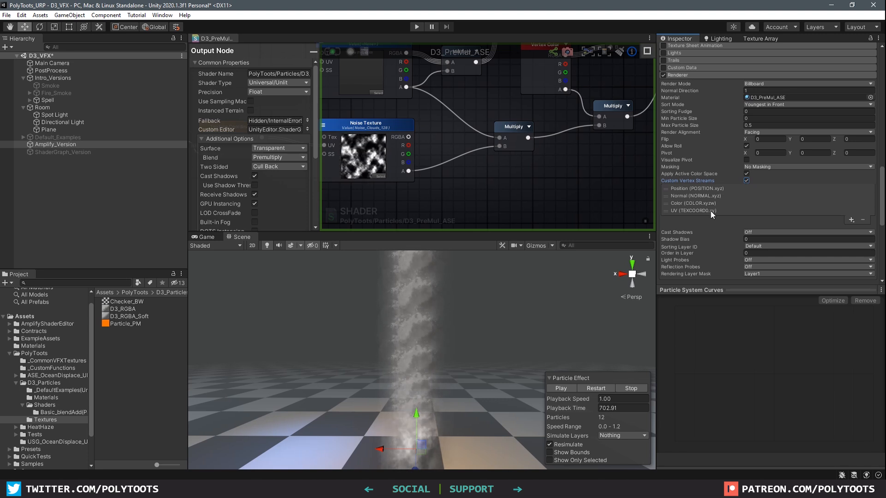
left_click(693, 210)
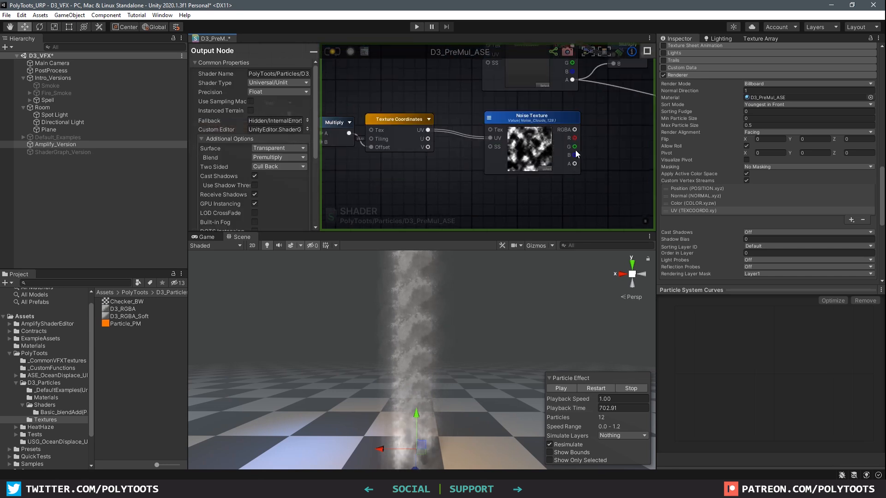
Delete the Time-driven nodes upstream of the Texture Coordinates node
middle_click_drag(466, 170, 554, 180)
scroll(554, 181, "down", 2)
left_click_drag(416, 144, 390, 169)
key("Delete")
Keep UV set 1 and set the Texture Coordinates Coord Size to Float 4
left_click_drag(511, 139, 486, 118, "alt")
scroll(486, 118, "up", 5)
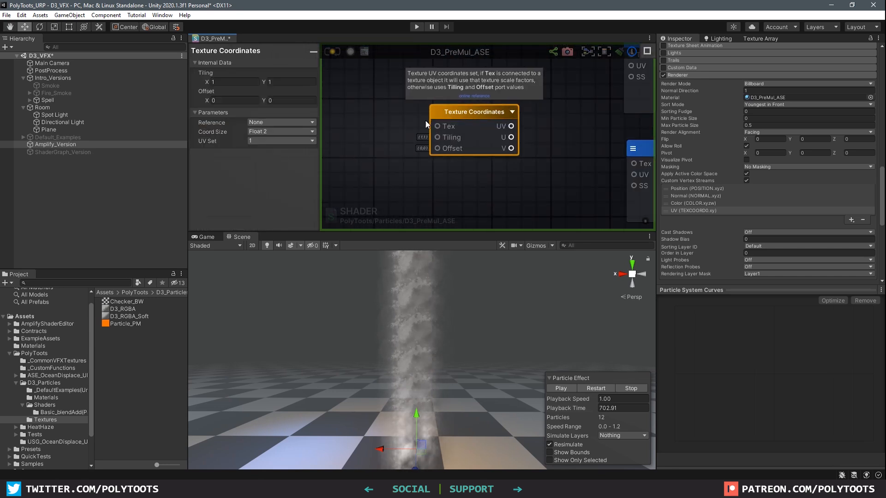
left_click(260, 140)
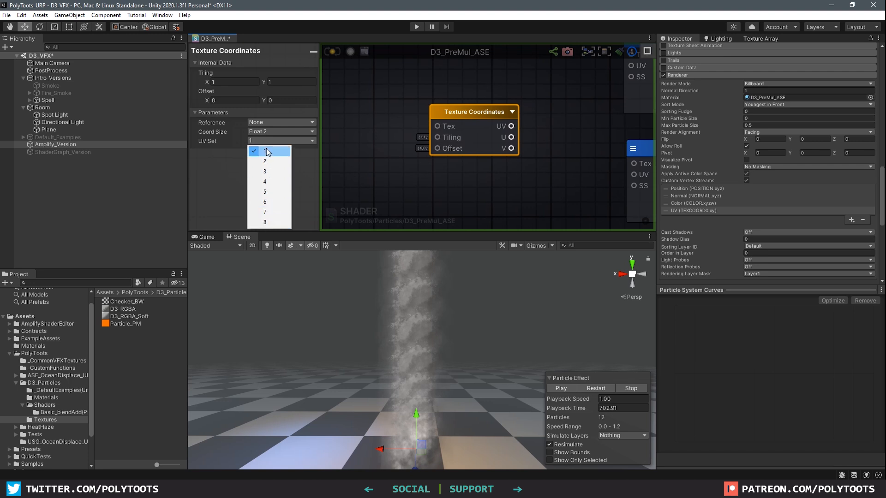
left_click(482, 113)
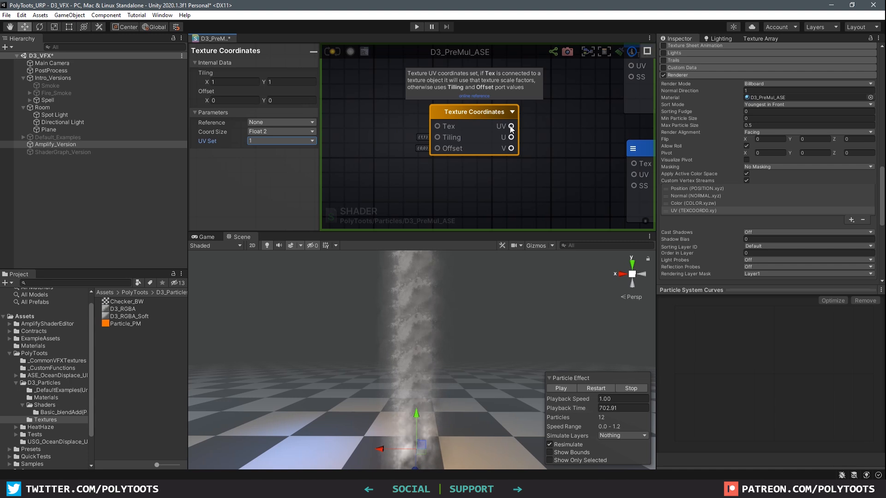
middle_click_drag(533, 132, 519, 133)
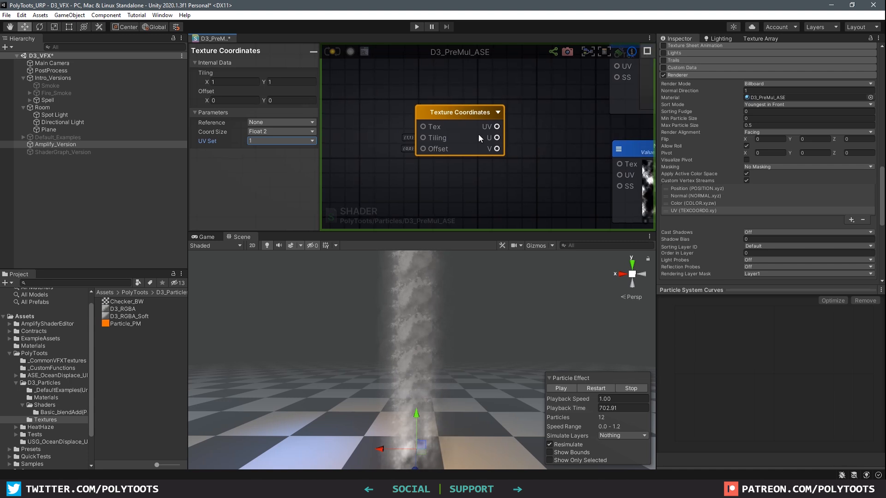
left_click(286, 132)
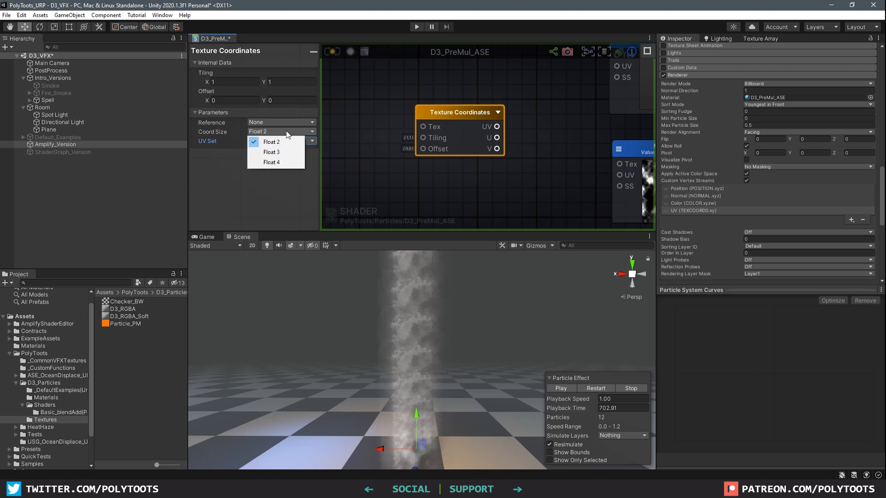
left_click(271, 162)
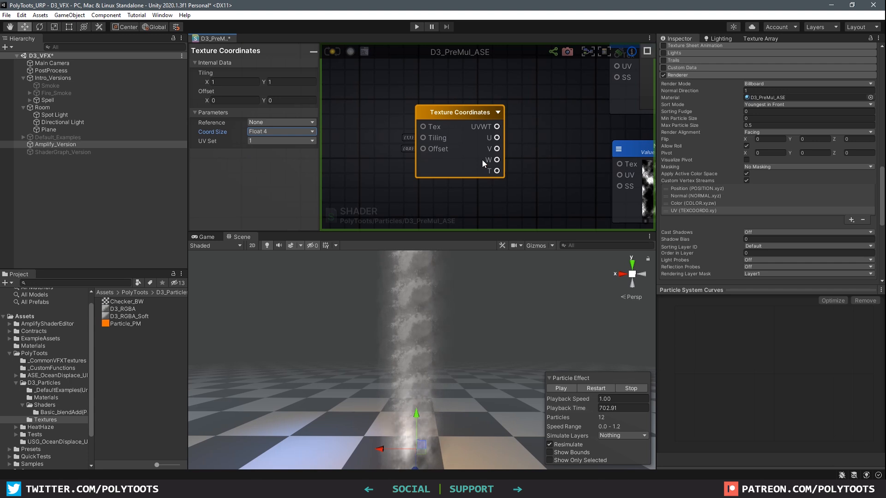
middle_click_drag(516, 172, 466, 162)
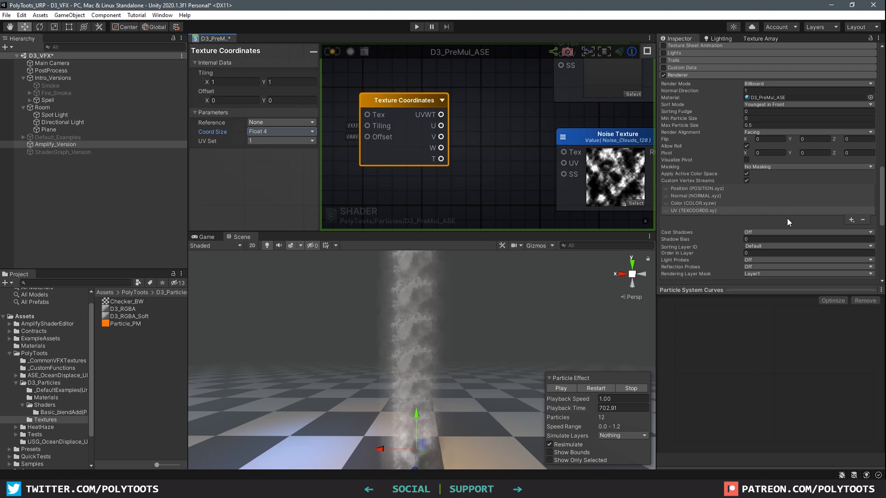
Add a Custom1.xy (TEXCOORD0.zw) stream after UV in the custom vertex streams
left_click(851, 219)
mouse_move(840, 330)
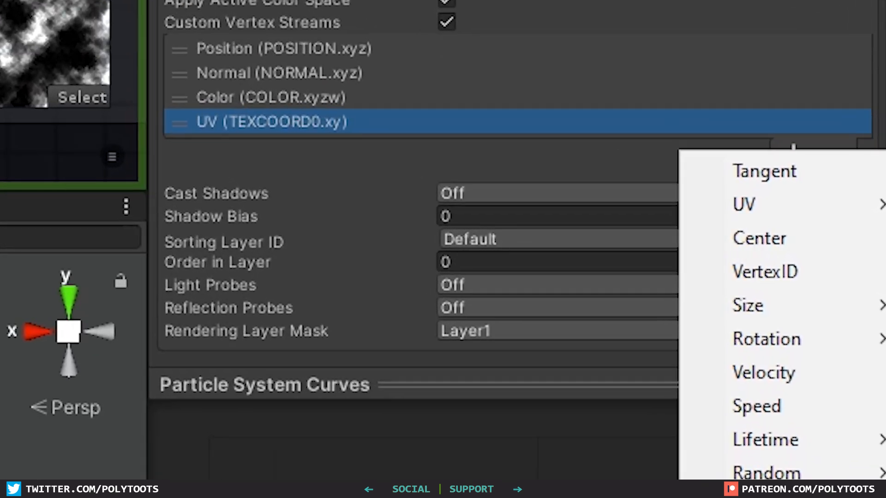
left_click(878, 477)
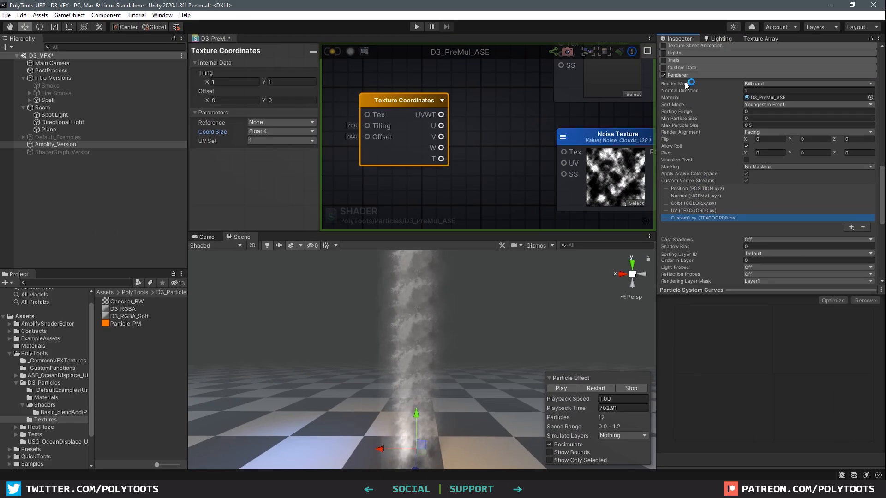
Enable Custom Data and make Custom1 a Vector with 2 components
left_click(693, 68)
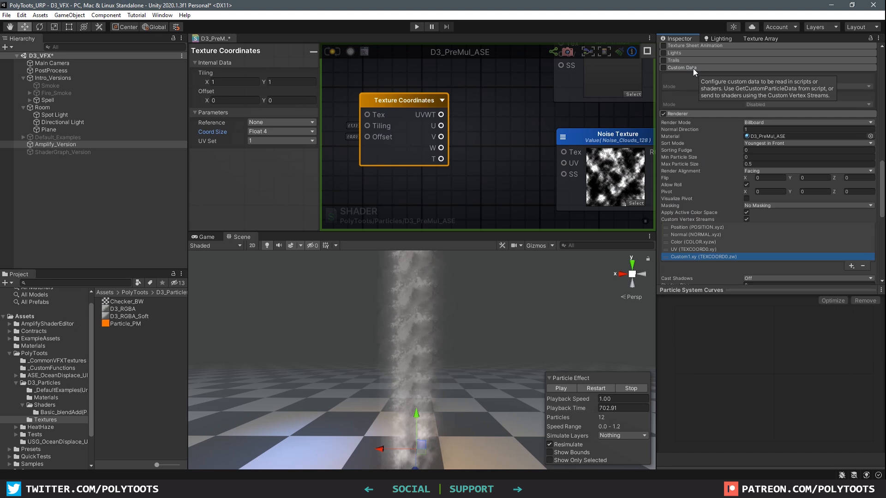
left_click(662, 68)
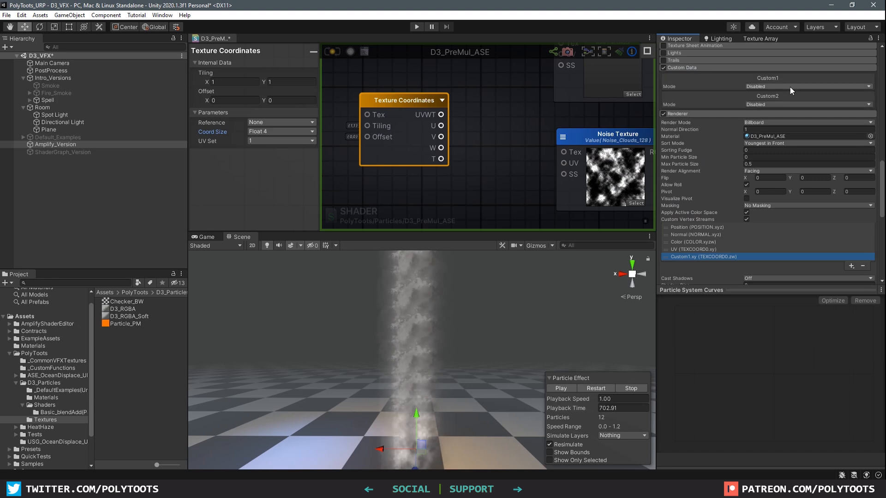
left_click(790, 87)
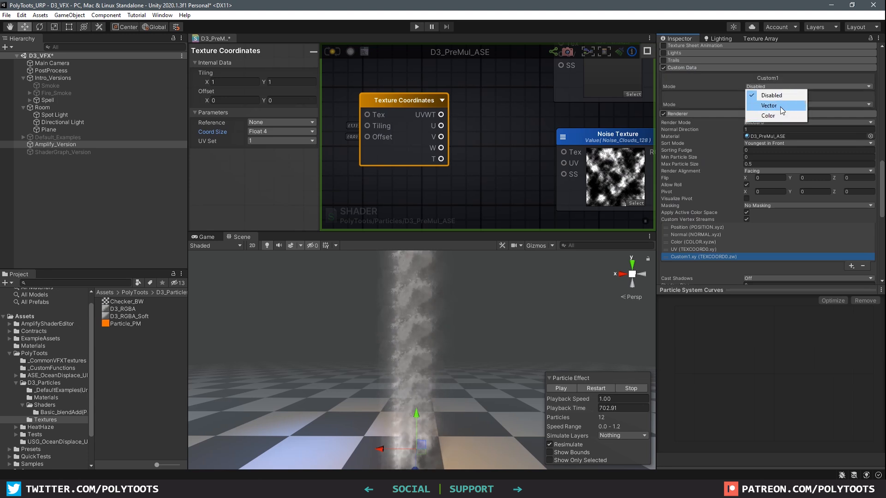
left_click(779, 106)
left_click(747, 93)
type("2")
key("Tab")
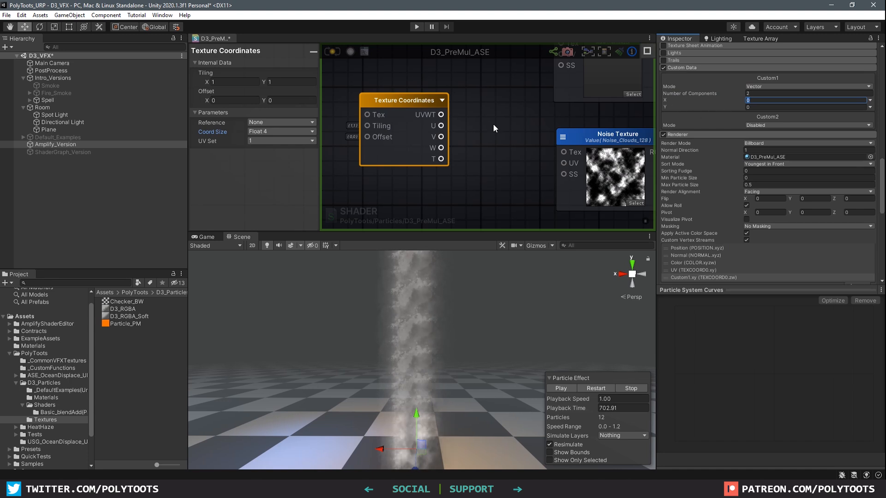
Reposition the Texture Coordinates node and maximize the Amplify editor as its own window
left_click_drag(413, 98, 388, 98)
middle_click_drag(398, 104, 466, 112)
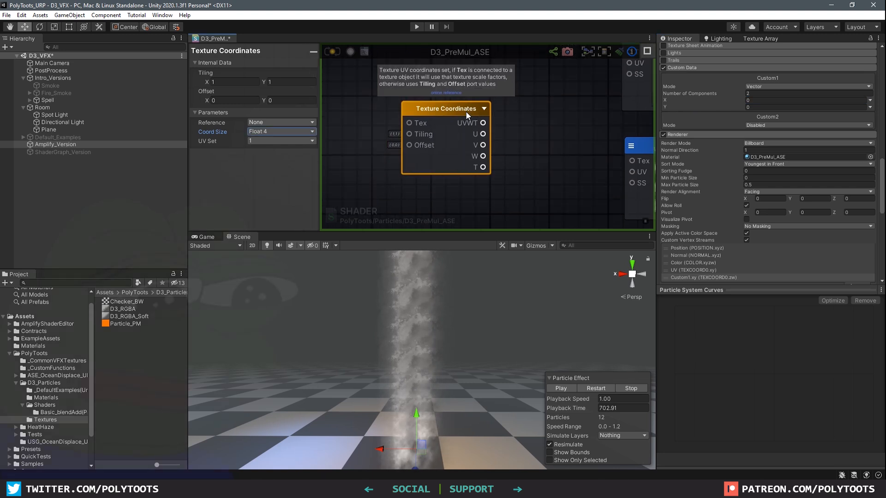
scroll(467, 112, "down", 5)
left_click_drag(461, 108, 438, 108)
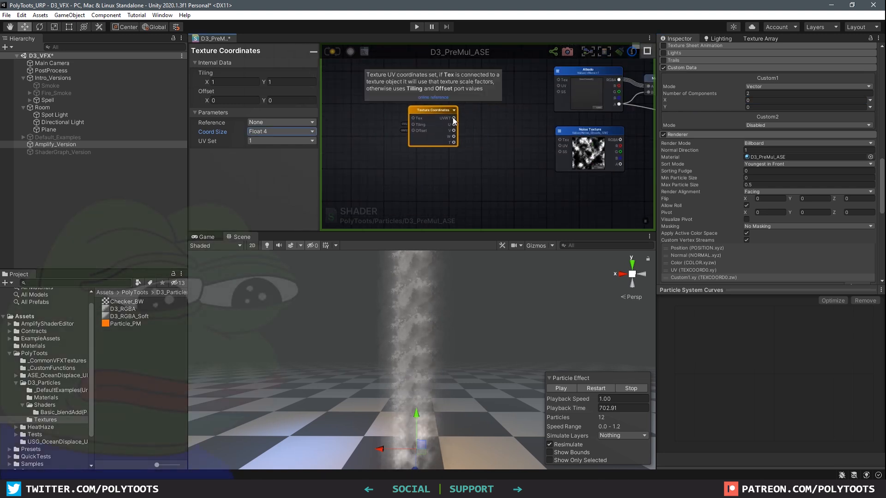
scroll(461, 121, "up", 3)
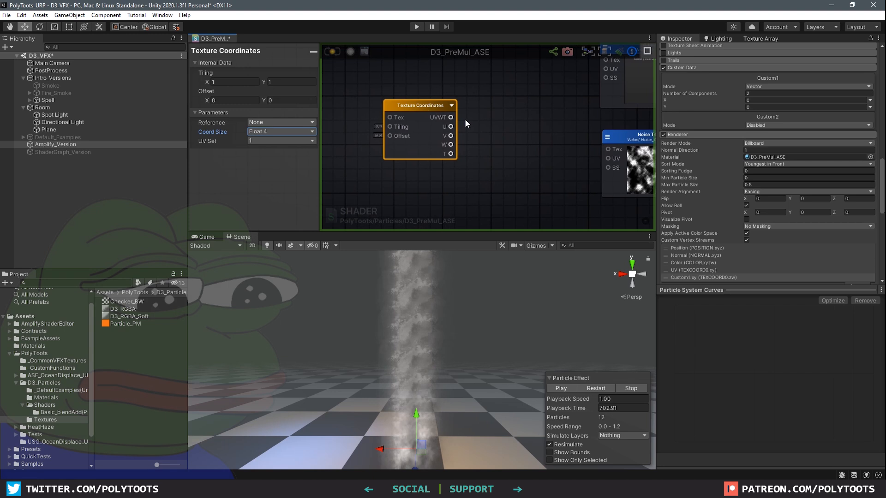
left_click_drag(436, 106, 493, 129)
left_click_drag(225, 38, 392, 168)
left_click(614, 74)
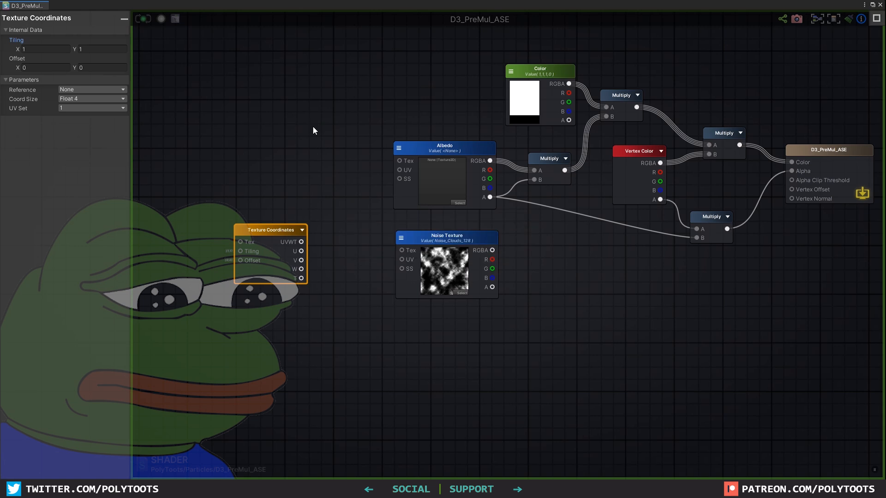
Store Albedo's alpha in a Register Local Var named _straightAlpha
left_click_drag(590, 320, 427, 243)
left_click_drag(568, 232, 301, 246)
left_click(655, 214)
scroll(655, 214, "up", 3)
middle_click_drag(655, 214, 586, 231)
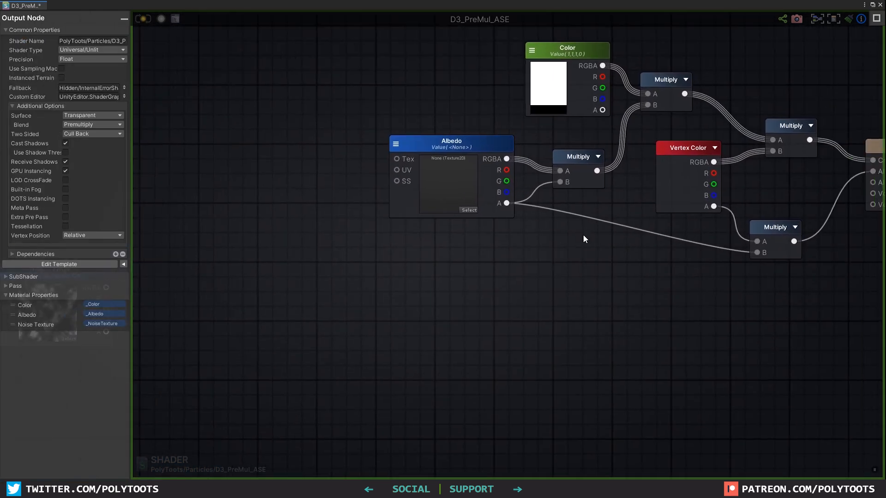
key("r")
left_click_drag(587, 228, 562, 234)
left_click_drag(506, 203, 553, 248)
double_click(100, 41)
type("_straightAlpha")
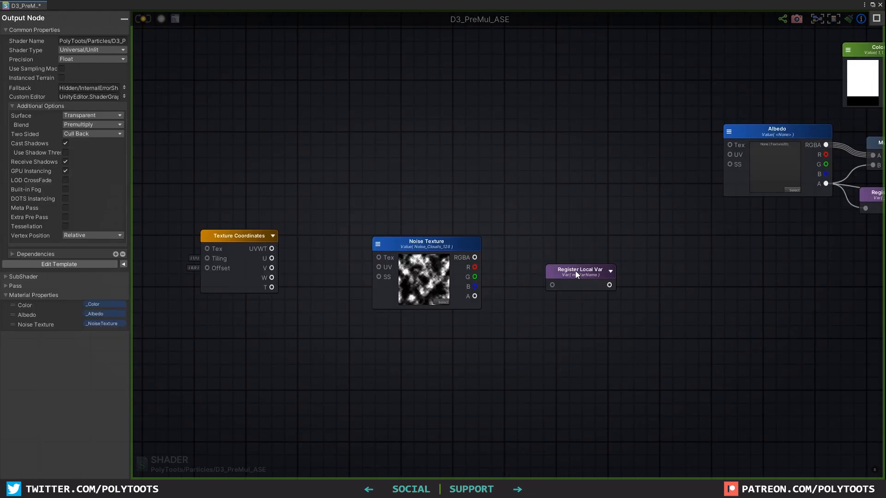
Store Noise Texture's alpha in a Register Local Var named _noise
left_click(574, 271)
left_click_drag(474, 296, 554, 275)
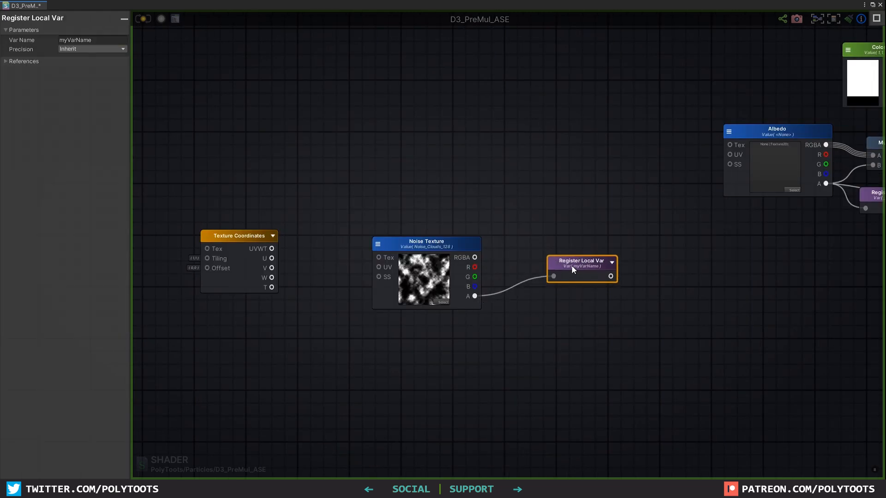
left_click(116, 40)
type("_noise")
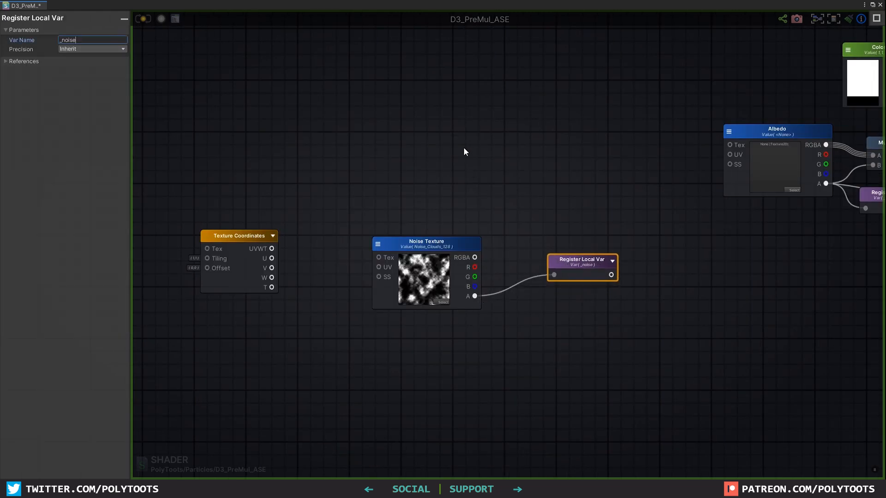
middle_click_drag(471, 171, 481, 257)
scroll(463, 148, "down", 2)
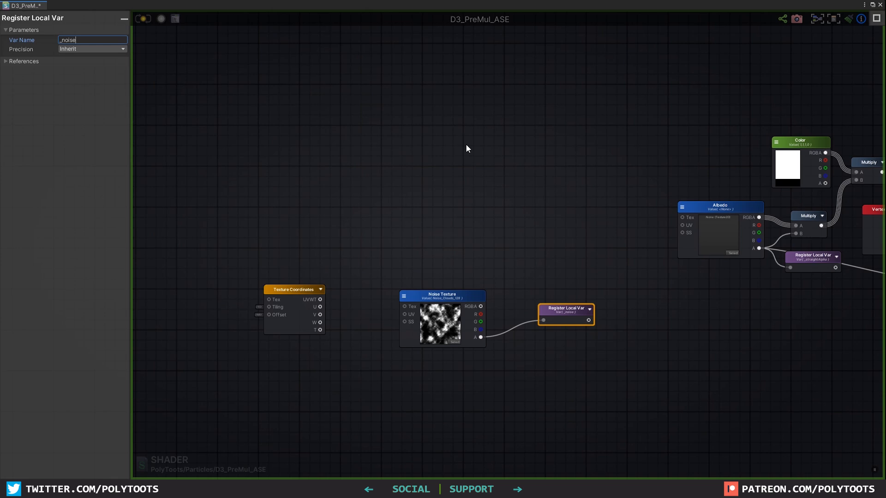
Add two Get Local Var nodes reading _straightAlpha and _noise
middle_click_drag(466, 142, 495, 215)
left_click(452, 148)
scroll(451, 148, "up", 2)
key("g")
left_click(438, 147)
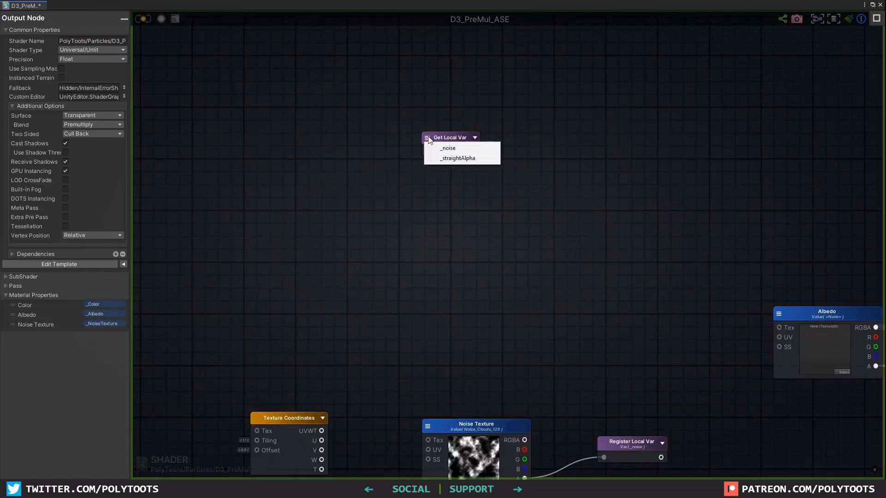
left_click(447, 157)
left_click_drag(446, 152, 443, 118)
left_click(440, 151)
key("g")
left_click_drag(447, 153, 427, 151)
left_click(429, 155)
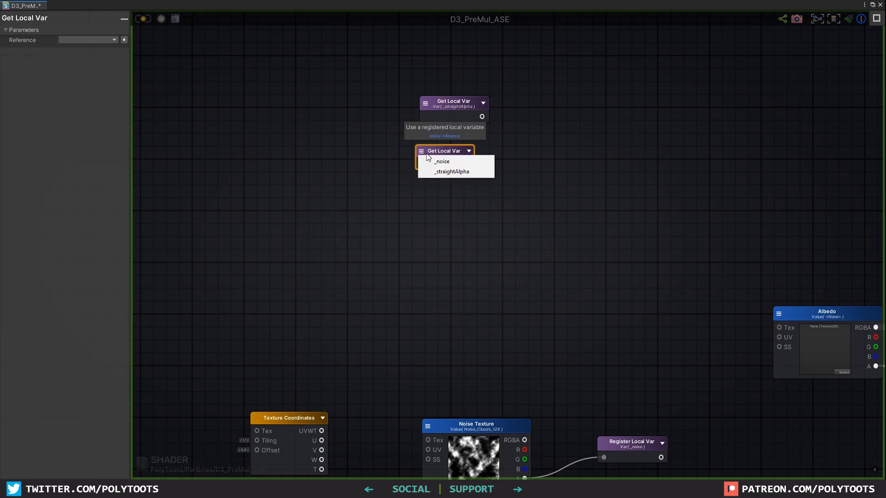
left_click(444, 160)
left_click(523, 128)
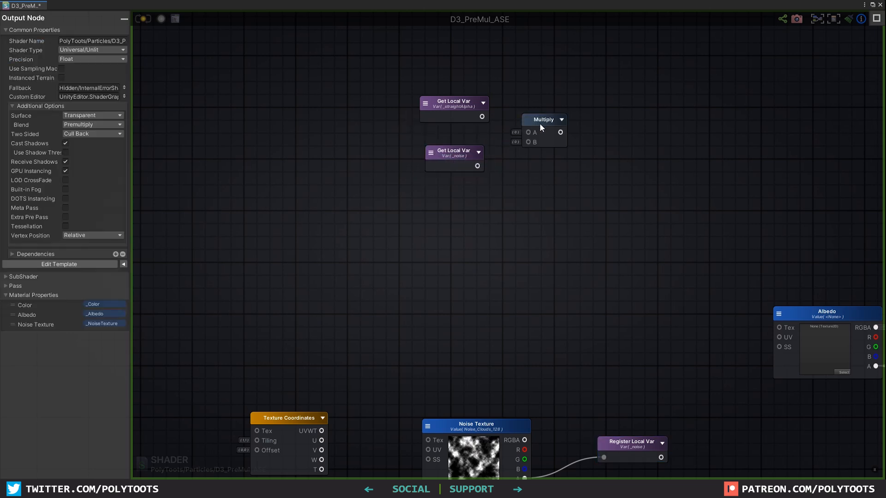
Multiply _straightAlpha by _noise and add a Float constant of 4
left_click_drag(541, 124, 546, 118)
left_click_drag(482, 117, 533, 125)
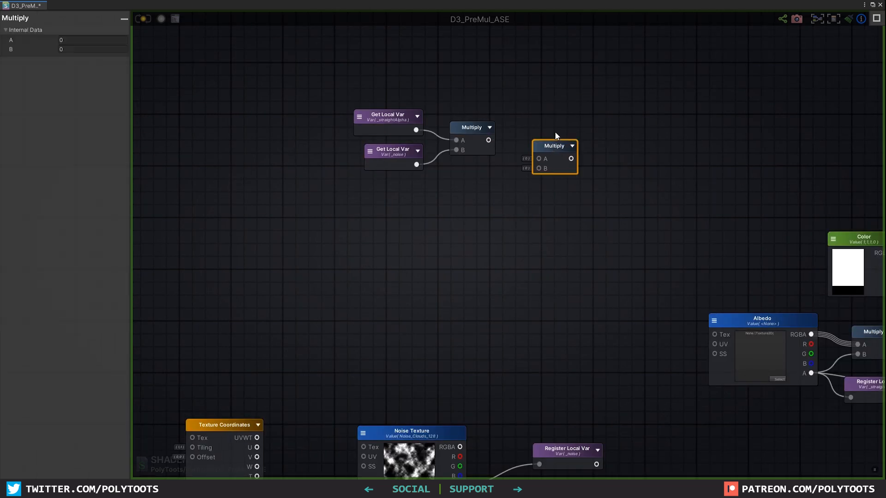
left_click_drag(556, 147, 558, 133)
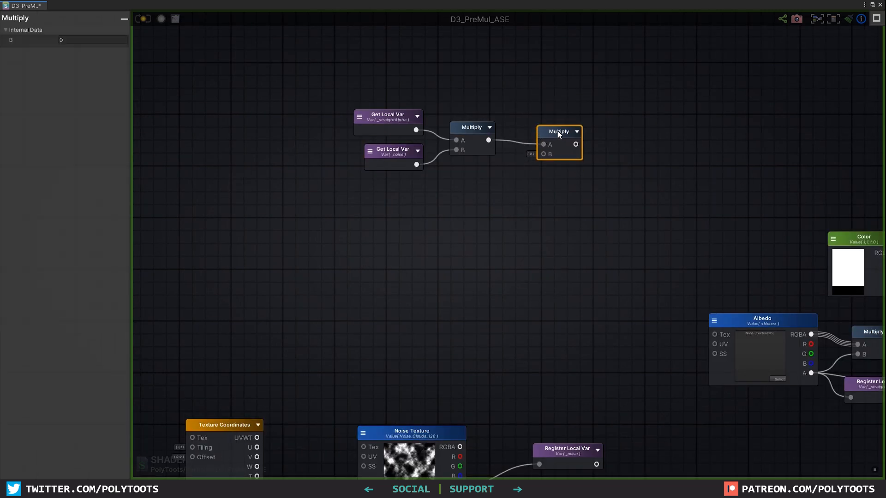
key("1")
left_click(469, 171)
left_click(82, 87)
left_click_drag(488, 178, 540, 156)
type("4")
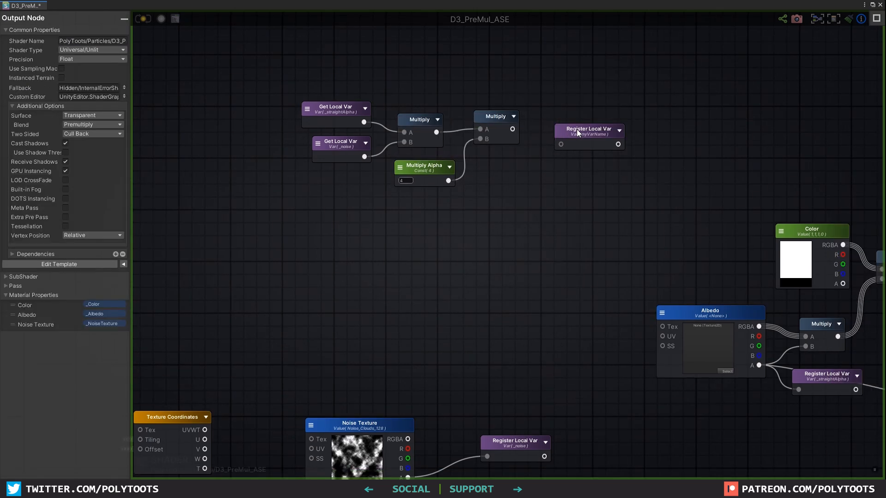
Route the multiplied result through a Saturate node into the Register Local Var
left_click(577, 132)
left_click_drag(577, 131, 618, 120)
right_click(546, 126)
type("sa")
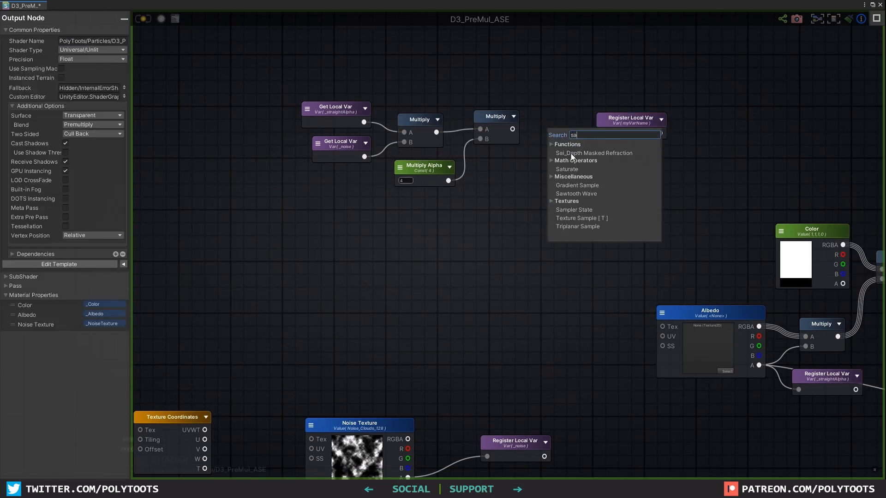
left_click(568, 169)
left_click_drag(513, 129, 616, 117)
left_click(92, 40)
Name the variable Alpha and feed an Alpha getter into the output alpha Multiply
type("Alp")
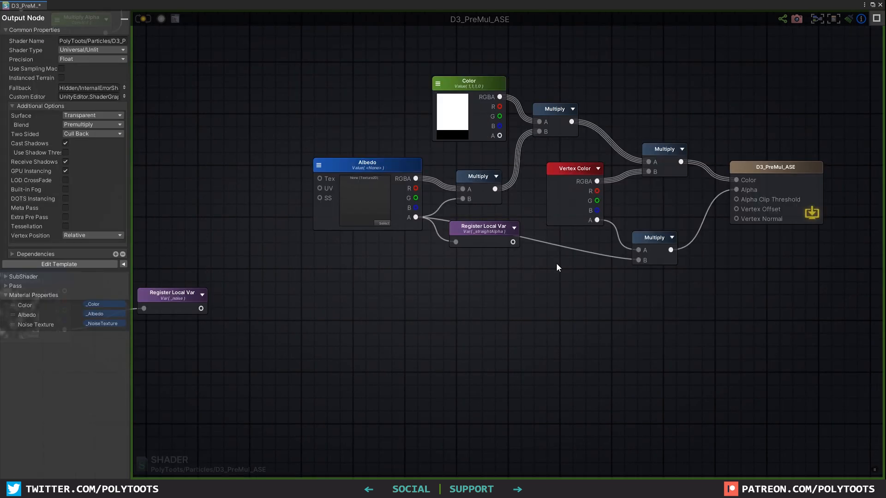
left_click(556, 266)
left_click(560, 270)
left_click(573, 299)
left_click_drag(606, 284, 635, 256)
mouse_move(578, 276)
left_mouse_down()
mouse_move(580, 258)
mouse_move(573, 263)
left_mouse_up()
left_click(654, 242)
Rearrange the Albedo, Color and Multiply nodes to free up space
left_click_drag(403, 114, 544, 176)
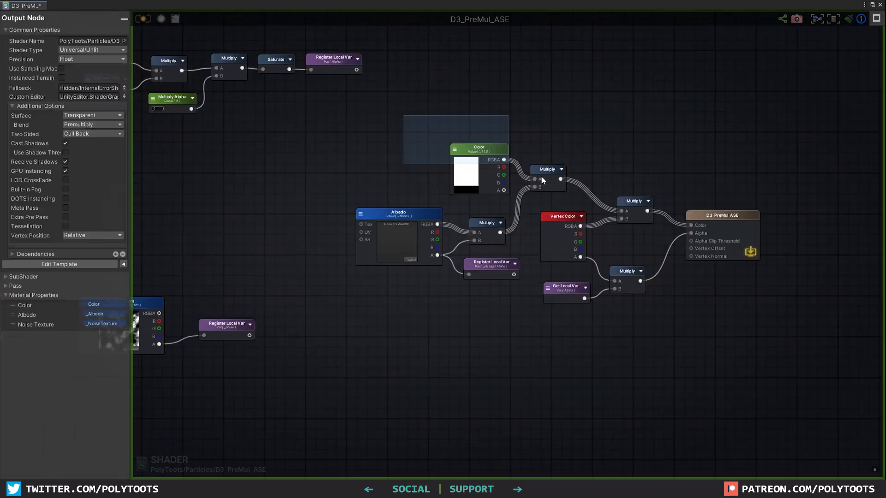
left_click_drag(546, 172, 545, 122)
left_click_drag(499, 300, 424, 219)
left_click_drag(490, 224, 451, 222)
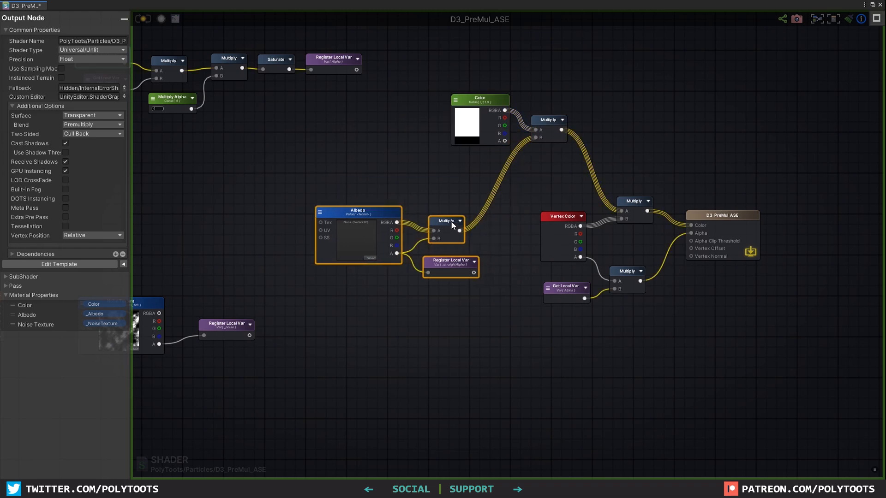
scroll(559, 177, "up", 3)
key("m")
left_click(560, 167)
left_click_drag(575, 172, 475, 86, "alt")
left_click_drag(536, 97, 478, 95)
left_click_drag(598, 146, 577, 130)
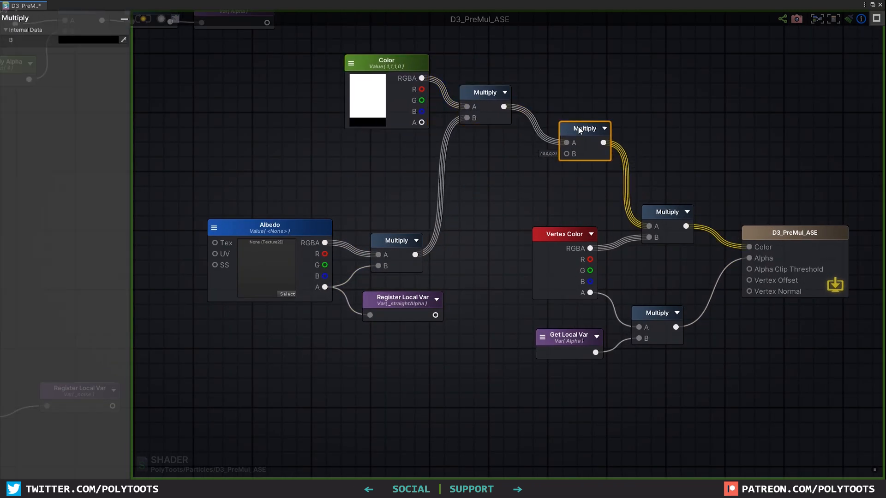
left_click_drag(491, 213, 314, 307)
left_click_drag(396, 241, 299, 248)
middle_click_drag(431, 235, 507, 230)
left_click_drag(376, 242, 393, 158)
left_click(501, 188)
Multiply a new Alpha getter by a B value of 4
key("g")
left_click(501, 175)
left_click(507, 183)
left_click(525, 210)
left_click_drag(531, 180, 526, 163)
left_click(578, 157)
key("m")
left_click(579, 158)
left_click_drag(535, 176, 586, 170)
left_click(85, 41)
left_click_drag(598, 160, 642, 149)
type("4")
key("Return")
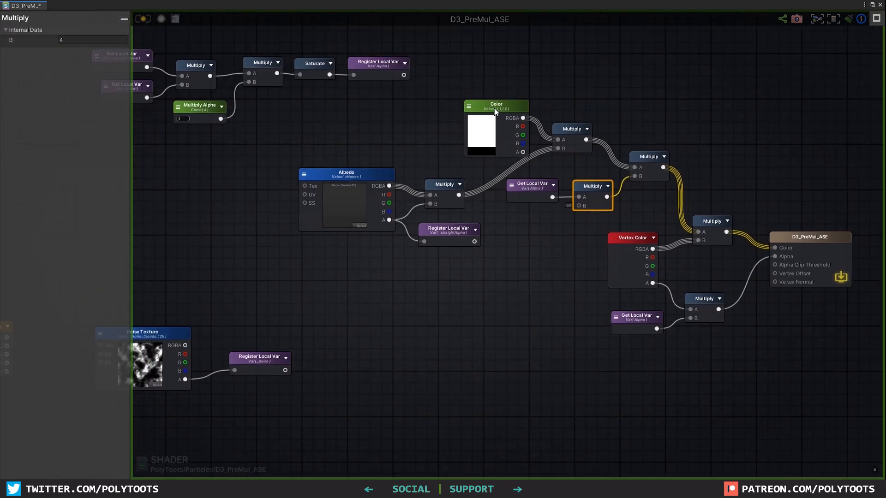
Register the Albedo×Color result as the _baseColor local variable
left_click_drag(549, 145, 597, 118)
left_click(106, 40)
type("_baseColor")
left_click_drag(633, 167, 611, 162)
Select the six color nodes and move them to the upper right
left_click(531, 138, "shift")
left_click(459, 107, "shift")
left_click(440, 186, "shift")
left_click(348, 176, "shift")
left_click(443, 230, "shift")
scroll(503, 236, "down", 4)
middle_click_drag(534, 193, 529, 200)
left_click_drag(480, 181, 609, 73)
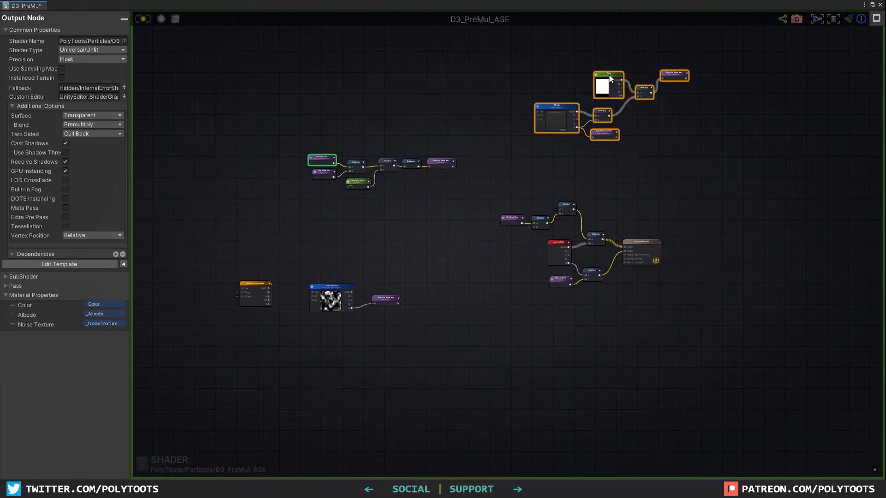
Wrap the color nodes and the middle-left node group in comment frames
key("c")
left_click_drag(470, 110, 258, 214)
key("c")
scroll(525, 274, "up", 5)
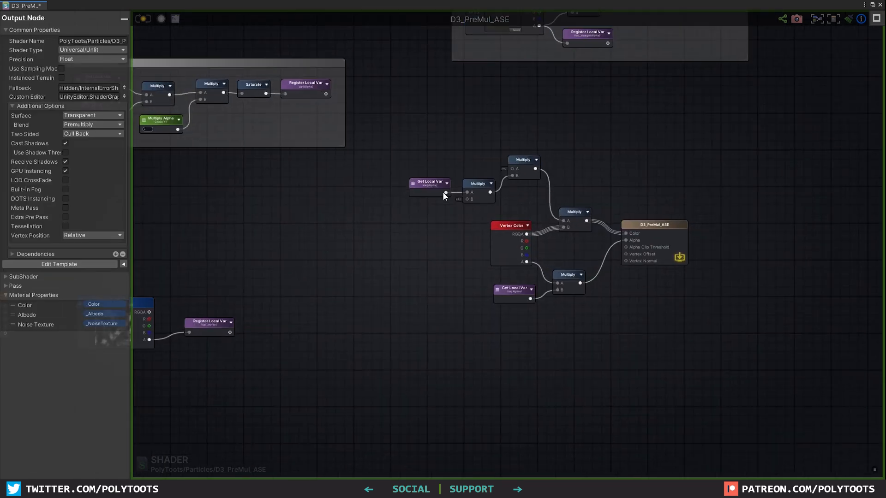
Feed a _baseColor getter into the Multiply's A input and clear its B input
key("g")
left_click(394, 136)
left_click(424, 144)
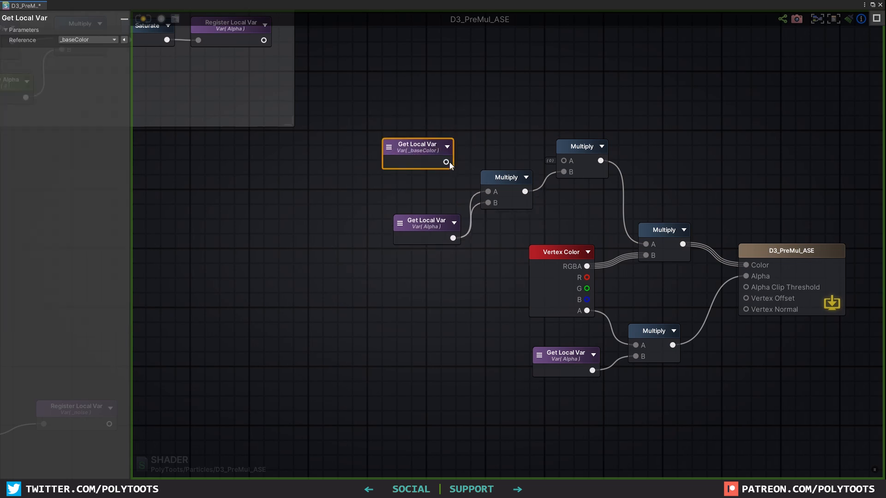
left_click_drag(446, 162, 563, 160)
left_click_drag(425, 144, 435, 123)
left_click(488, 203, "alt")
left_click_drag(422, 221, 435, 167)
left_click_drag(506, 178, 510, 194)
Connect a Float constant of 4 to the Multiply's B input
key("1")
left_click(425, 229)
type("4")
left_click_drag(440, 219, 492, 219)
left_click_drag(442, 178, 418, 184)
left_click_drag(503, 199, 488, 201)
left_click_drag(437, 128, 431, 128)
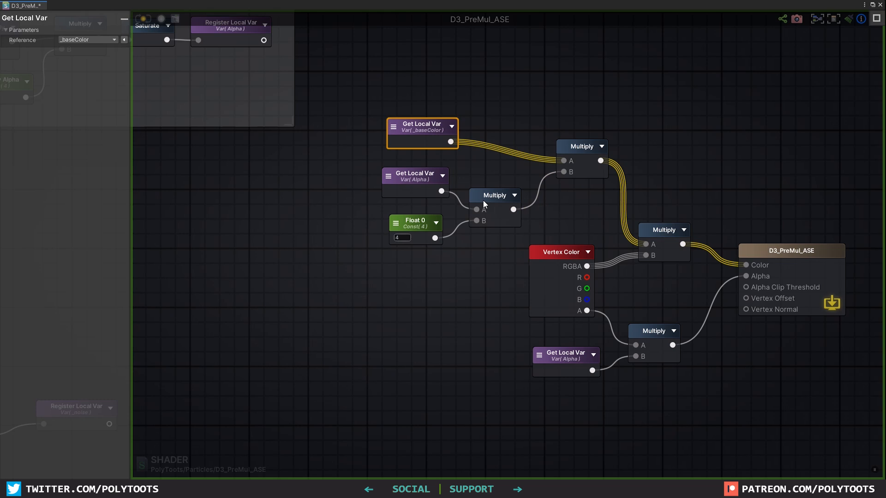
left_click_drag(482, 199, 474, 199)
left_click(574, 144)
left_click_drag(575, 144, 564, 126)
Tidy the layout around the Vertex Color, Multiply and Alpha getter nodes
left_click_drag(360, 90, 563, 226)
left_click_drag(568, 130, 579, 131)
left_click(568, 253)
left_click(662, 231)
left_click_drag(651, 332, 666, 331)
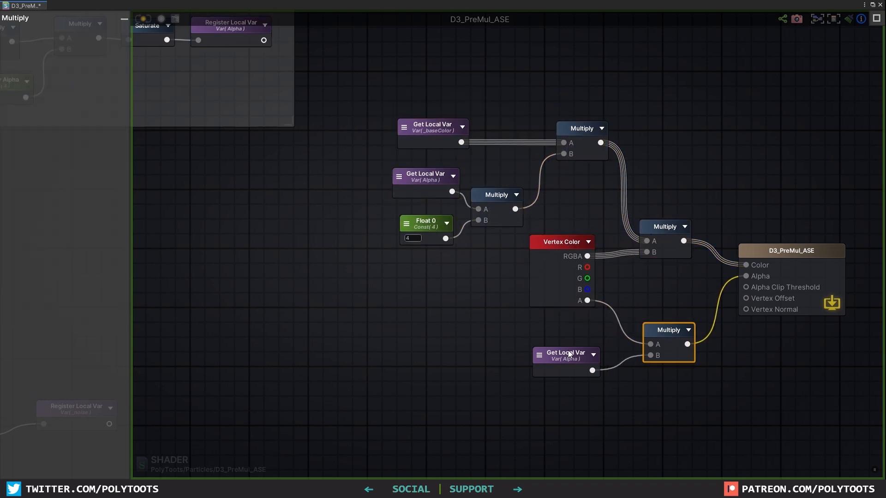
left_click(568, 355)
scroll(521, 279, "down", 3)
left_click(482, 274)
middle_click_drag(479, 279, 546, 273)
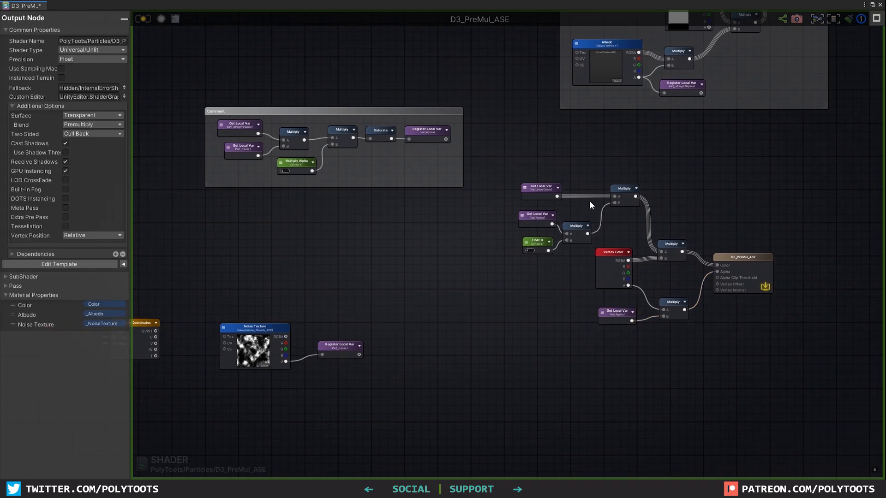
Add a Panner node beside the Noise Texture
middle_click_drag(340, 298, 589, 248)
scroll(545, 288, "up", 3)
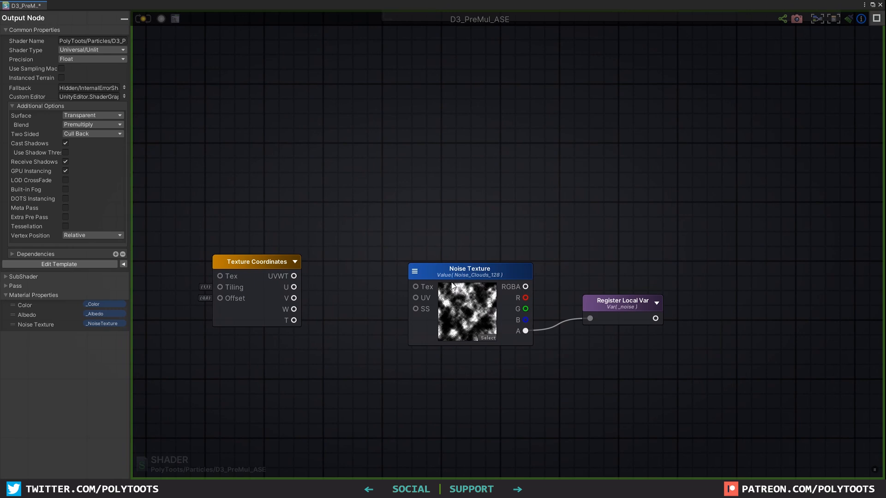
middle_click_drag(477, 270, 617, 191)
left_click_drag(391, 181, 246, 179)
right_click(430, 212)
type("panner")
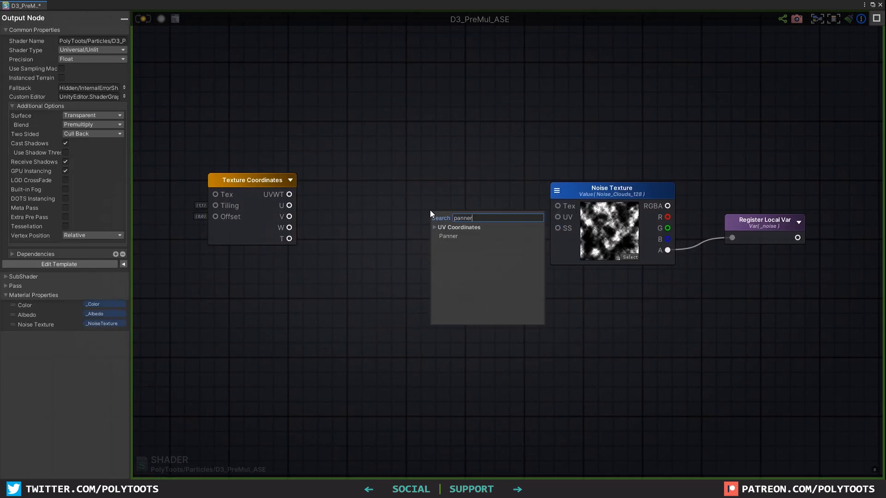
left_click(450, 233)
left_click_drag(454, 226, 457, 206)
Add a Component Mask on the Texture Coordinates' UVWT output that passes only XY
middle_click_drag(375, 201, 433, 194)
left_click_drag(299, 173, 255, 176)
left_click(360, 184)
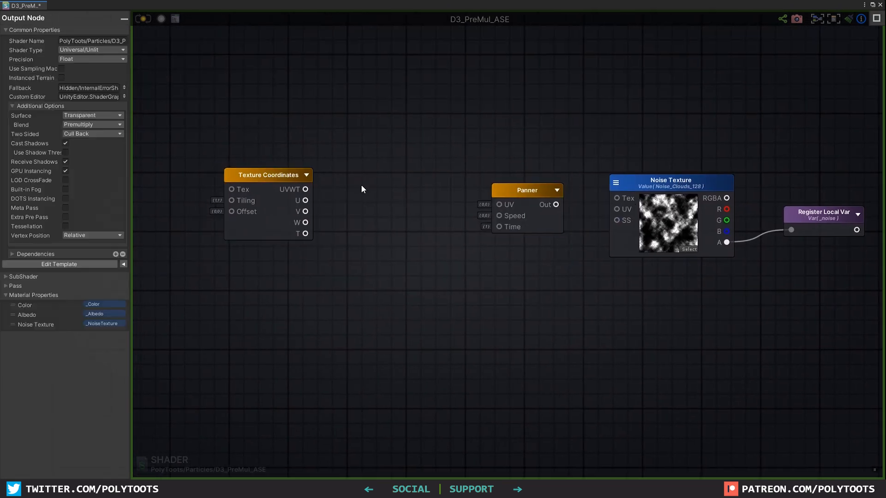
key("k")
left_click(337, 167)
left_click_drag(357, 192, 353, 191)
left_click_drag(368, 178, 379, 174)
left_click(18, 68)
left_click(18, 59)
Wrap Texture Coordinates and Component Mask in a comment titled UVs; title the other comment Alpha
left_click_drag(207, 143, 362, 179)
scroll(544, 245, "down", 4)
key("c")
left_click(337, 166)
left_click(107, 41)
type("Uvs")
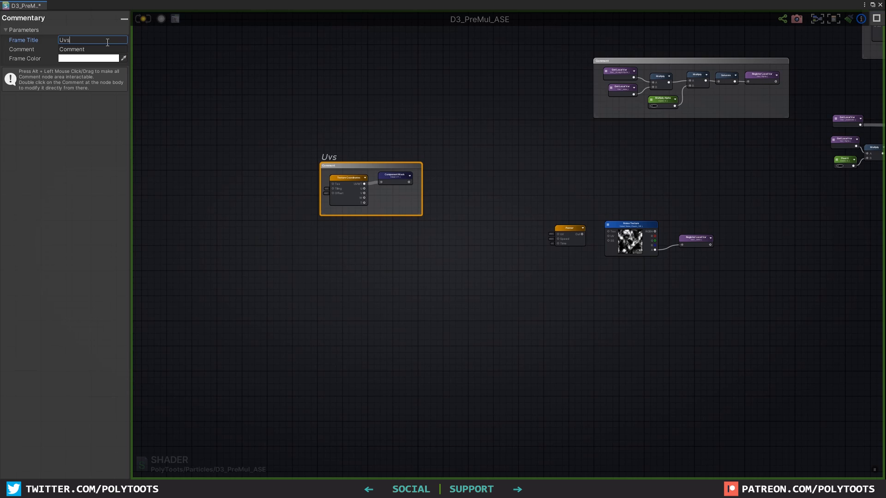
left_click(645, 65)
type("Alpha")
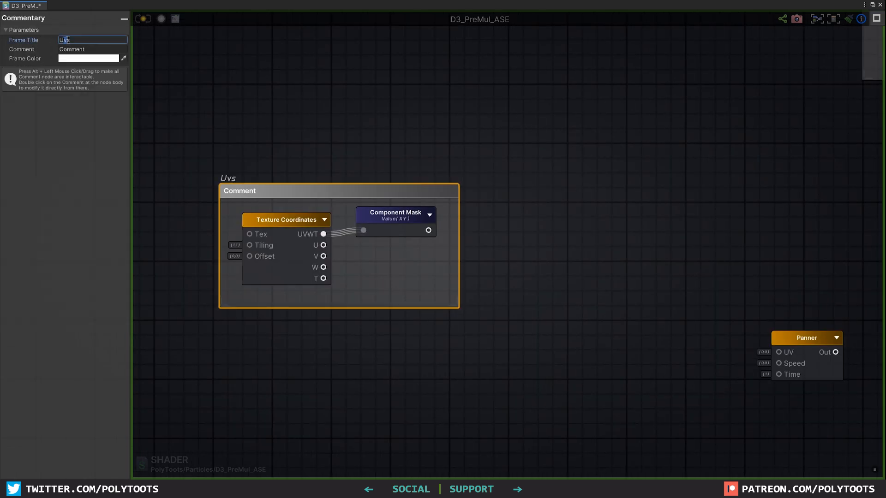
type("V")
left_click(416, 293)
scroll(416, 293, "down", 2)
left_click_drag(448, 303, 561, 418)
Register the Component Mask's XY output as local variable _uvX1
left_click(422, 248)
scroll(421, 248, "up", 1)
left_click_drag(406, 229, 397, 231)
key("r")
left_click_drag(489, 247, 491, 234)
mouse_move(419, 247)
left_mouse_down()
mouse_move(507, 241)
mouse_move(496, 243)
left_mouse_up()
left_click(118, 42)
key("BackSpace")
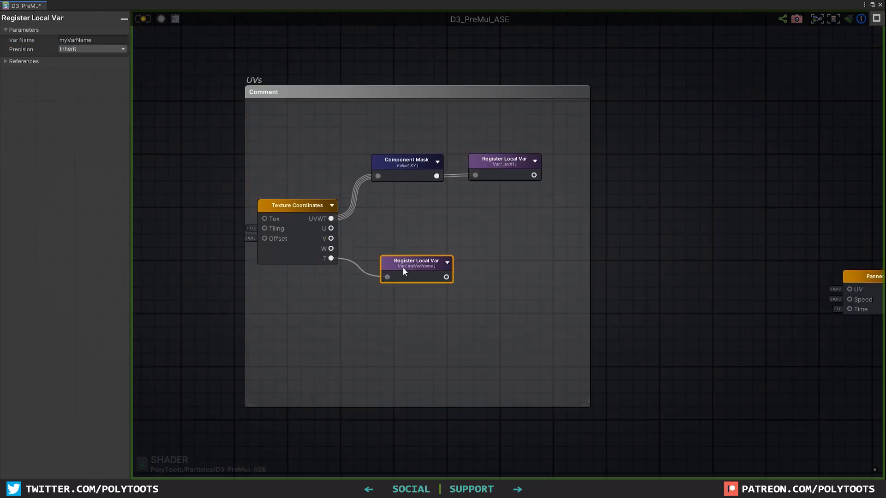
Register the Texture Coordinates' T and W outputs as local variables _time and _w
left_click_drag(405, 271, 400, 276)
left_click(103, 40)
type("_")
type("time")
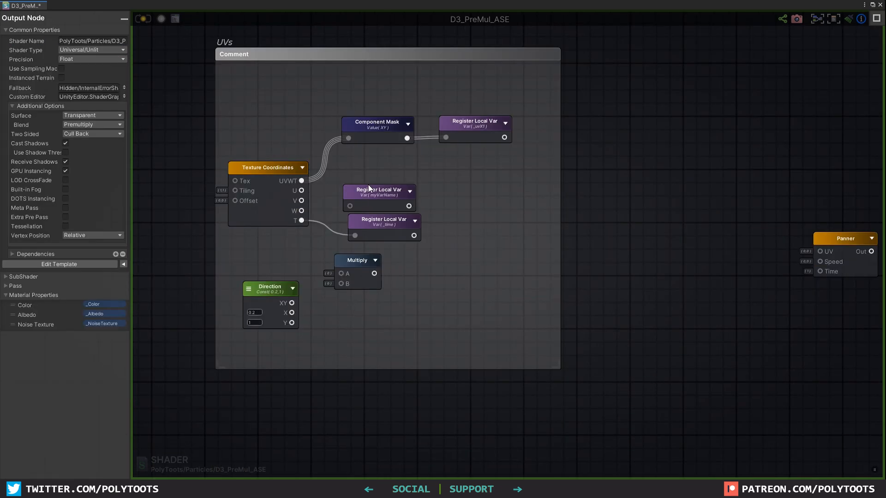
left_click(384, 184)
left_click(120, 40)
type("_w")
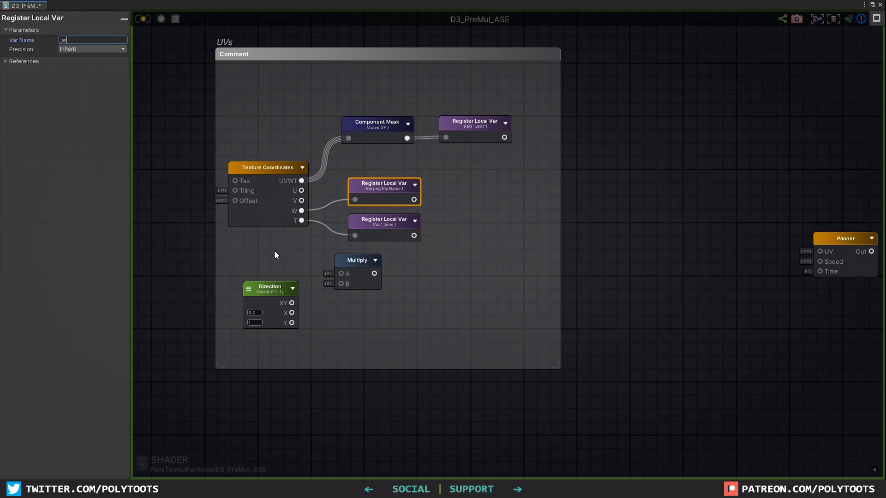
left_click(274, 252)
key("g")
left_click(255, 258)
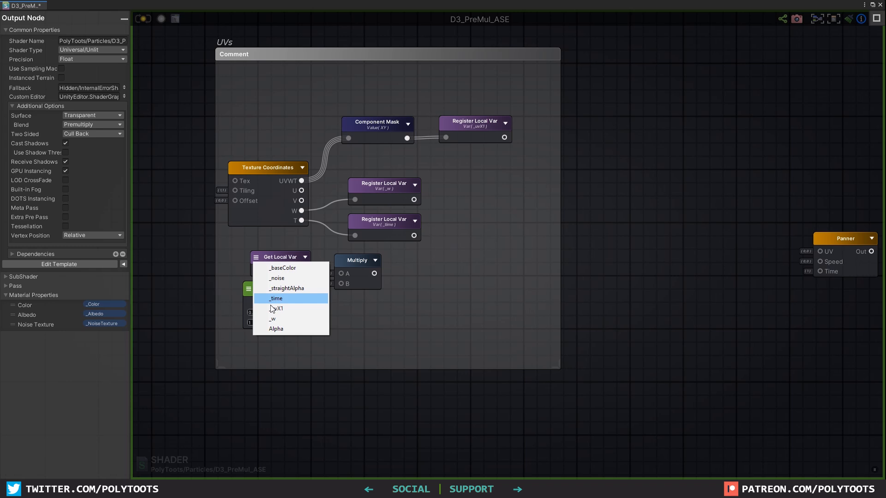
Multiply the _w getter by Direction XY and register the result as _direction
left_click(273, 319)
left_click_drag(272, 256, 262, 251)
left_click_drag(295, 268, 341, 274)
left_click_drag(292, 303, 341, 284)
left_click_drag(353, 266, 341, 279)
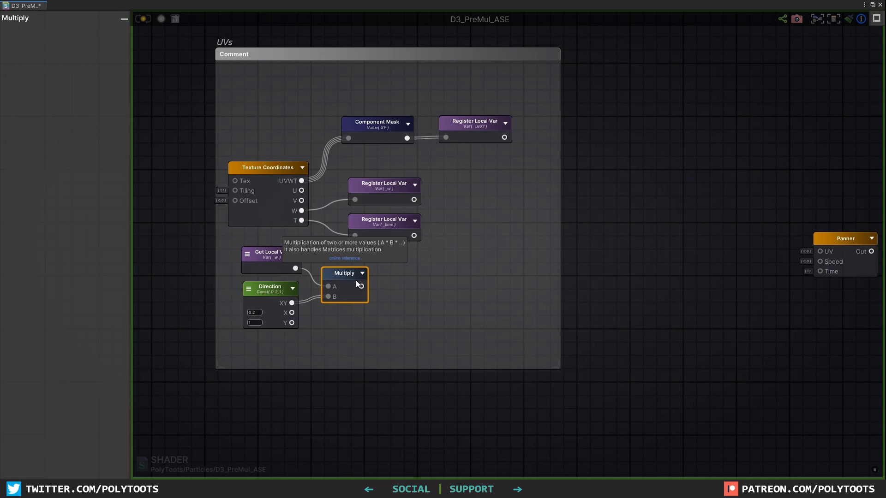
key("r")
left_click(402, 281)
left_click_drag(361, 286, 408, 302)
left_click_drag(424, 292, 410, 277)
left_click(109, 41)
type("_direction")
left_click_drag(480, 263, 480, 291, "alt")
Reposition the UVs group and lower nodes, checking the _w and _direction variables
left_click_drag(484, 347, 266, 285)
scroll(279, 282, "down", 3)
middle_click_drag(281, 281, 299, 255)
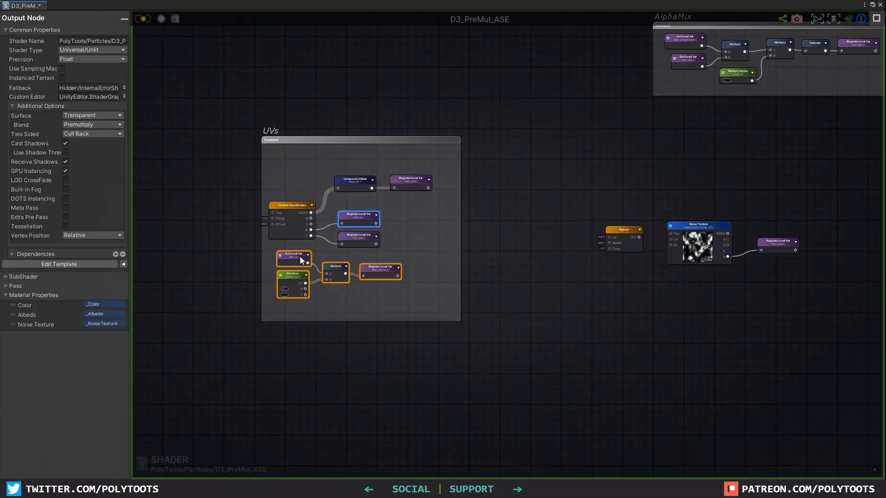
left_click_drag(299, 255, 293, 272)
left_click(358, 226)
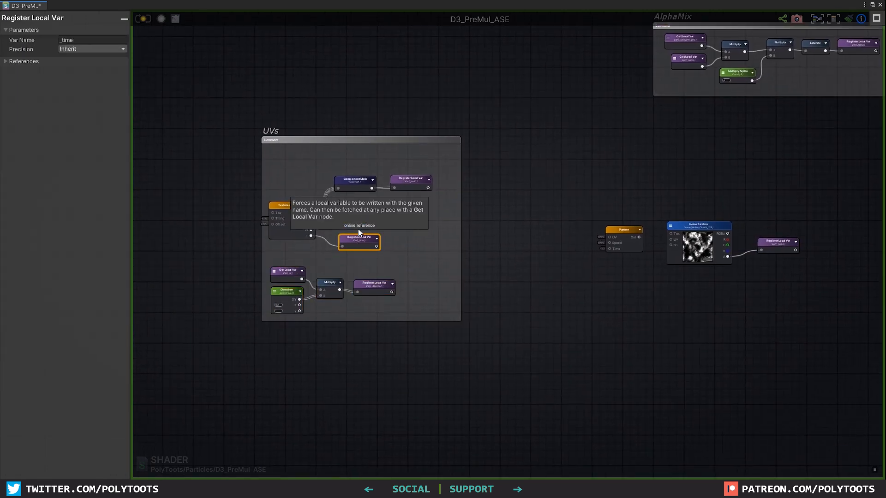
scroll(358, 224, "up", 2)
left_click(359, 306)
left_click(639, 239)
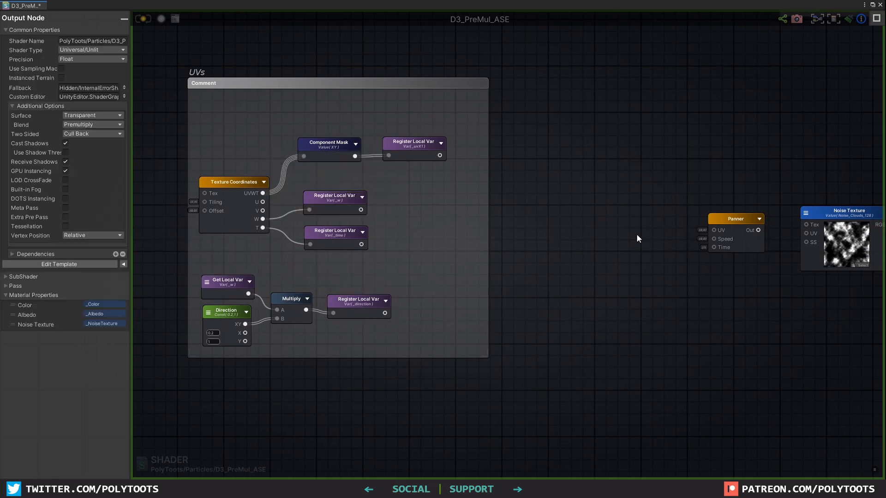
Connect a _uvX1 getter to the Panner's UV input
left_click(411, 147)
key("g")
left_click(619, 200)
left_click(626, 206)
left_click(642, 266)
left_click_drag(652, 204, 652, 188)
left_click_drag(666, 201, 713, 229)
scroll(609, 226, "up", 1)
middle_click_drag(673, 231, 547, 222)
Feed _direction and _time getters into Panner Speed and Time, and Panner output into Noise UV
key("g")
left_click(478, 200)
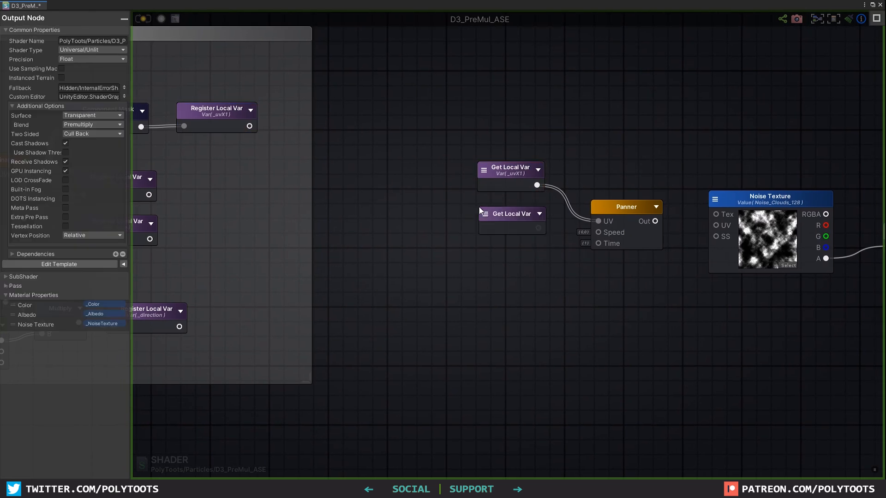
left_click(485, 207)
left_click(490, 226)
left_click_drag(539, 223, 598, 232)
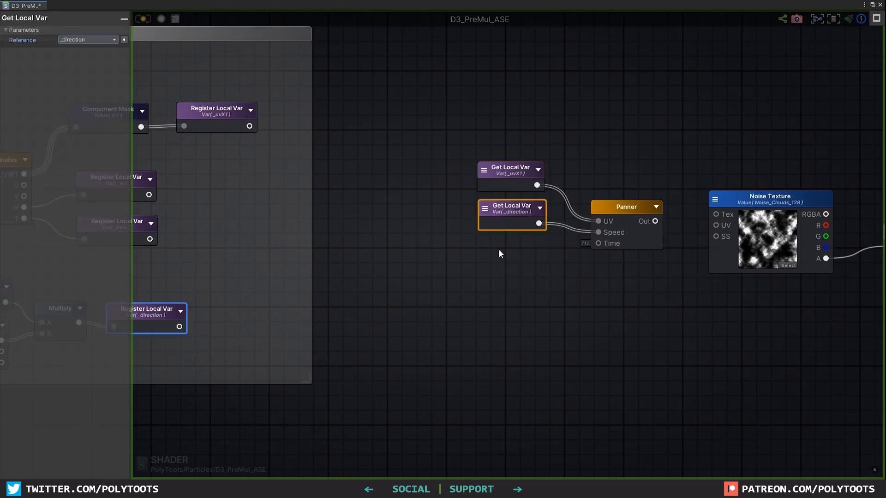
key("g")
left_click(480, 243)
left_click(486, 251)
left_click(506, 301)
left_click_drag(539, 266, 598, 243)
left_click_drag(655, 221, 716, 225)
Tidy the Panner group and compile the updated shader
left_click_drag(637, 226, 657, 228)
left_click(684, 264)
scroll(685, 266, "down", 3)
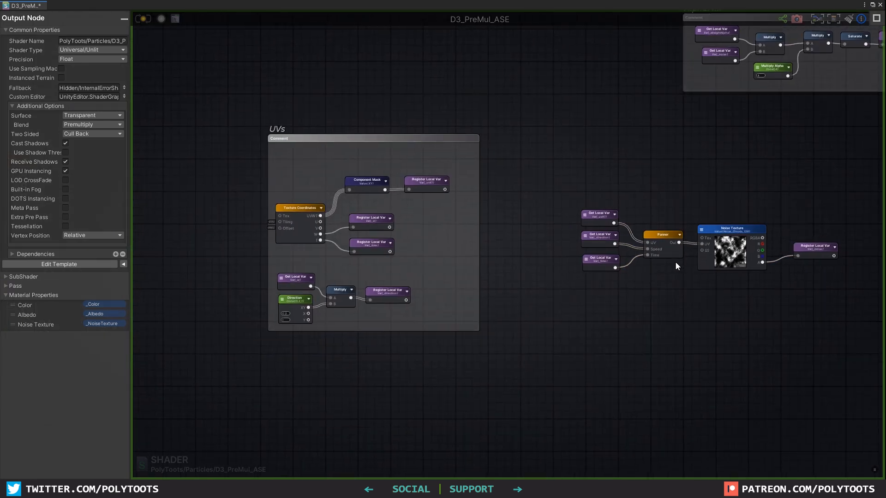
scroll(585, 274, "down", 3)
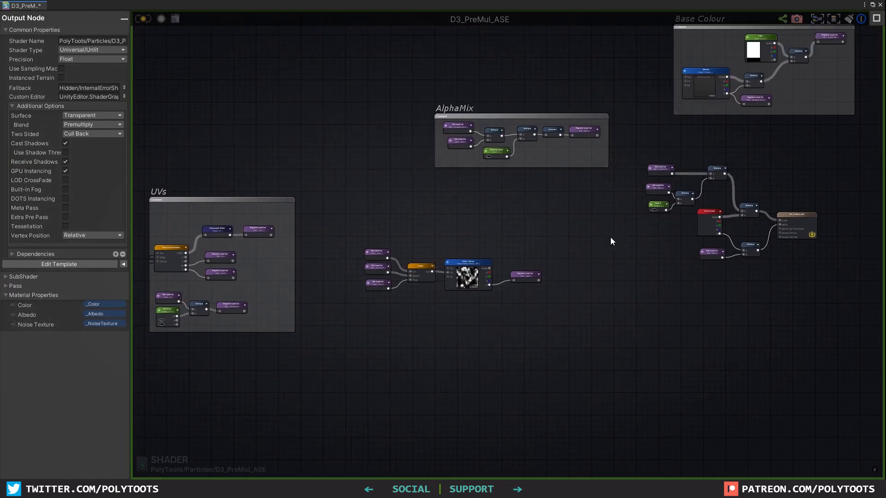
scroll(402, 264, "up", 2)
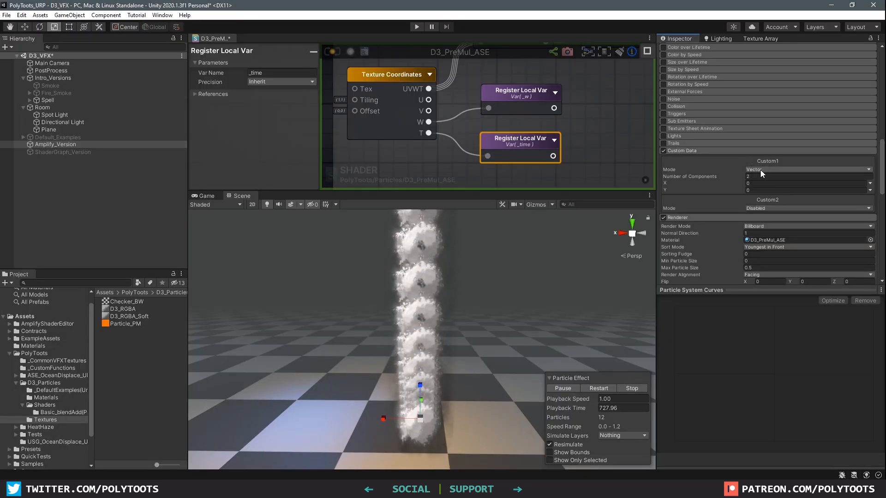
left_click(753, 177)
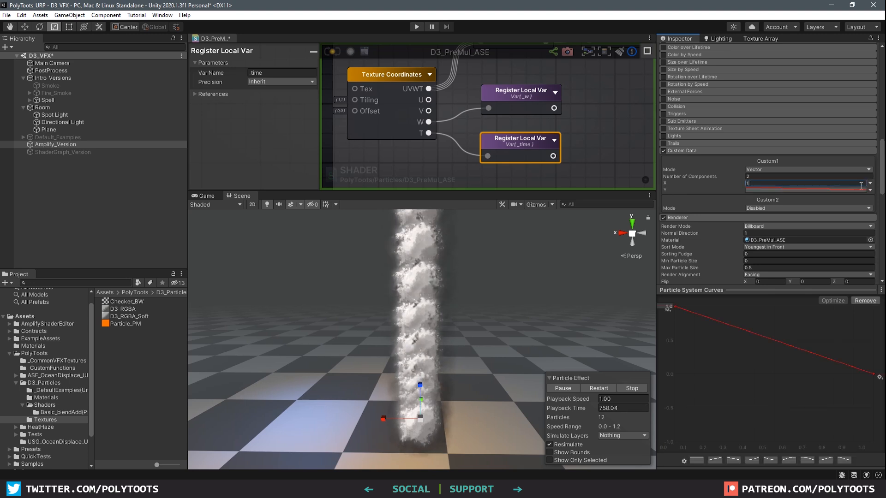
Set Custom1 X to Random Between Two Constants with range 0.1 to 2
left_click(870, 184)
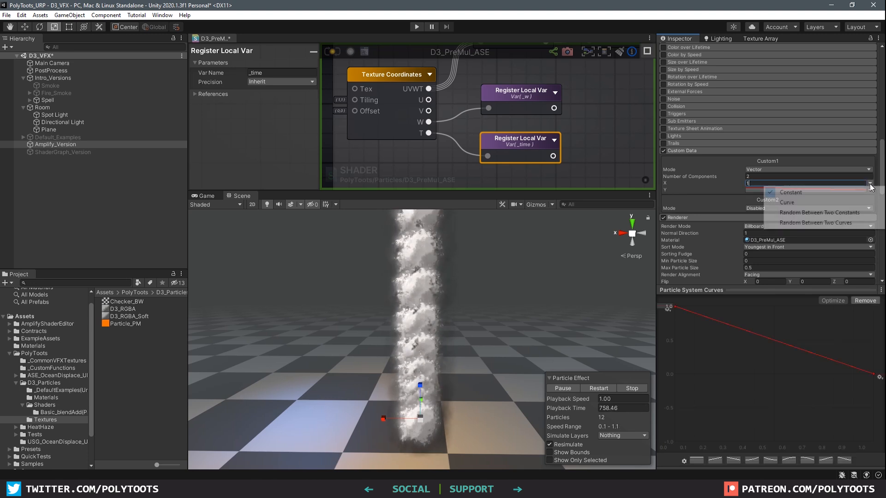
left_click(820, 213)
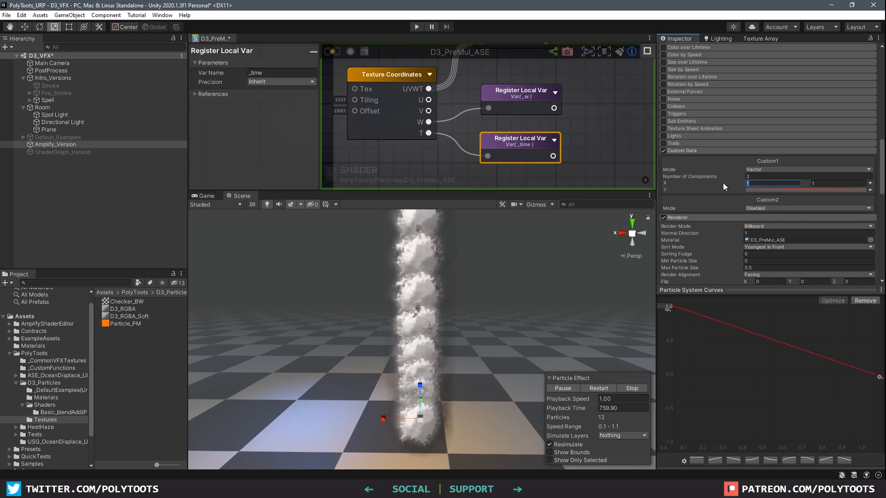
type("0.1")
key("Tab")
type("2")
key("Return")
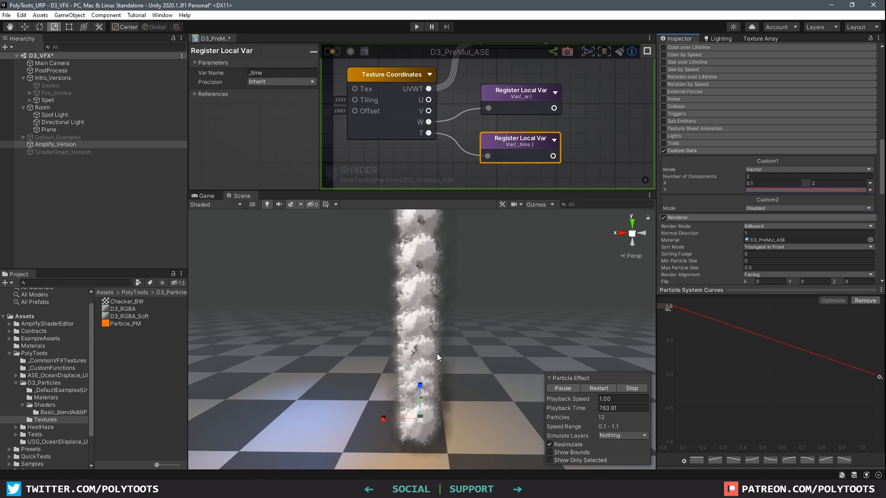
scroll(434, 358, "up", 3)
middle_click_drag(433, 358, 433, 327)
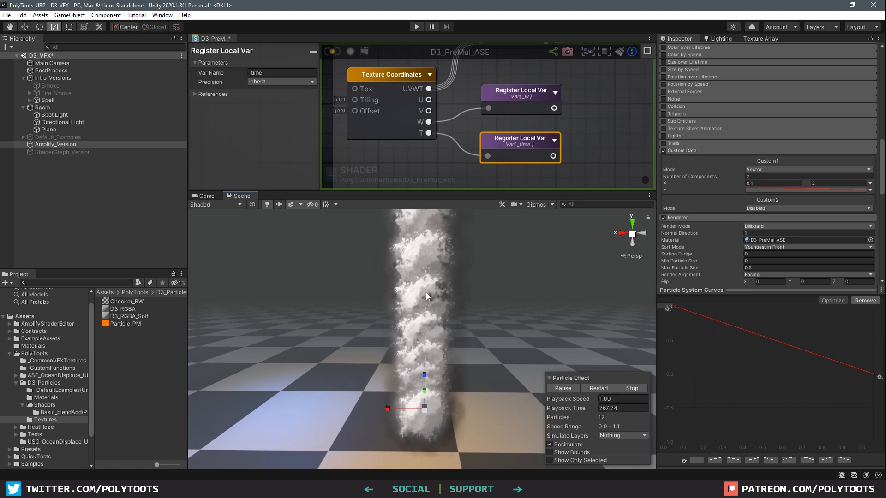
mouse_move(440, 300)
middle_mouse_down()
mouse_move(451, 301)
mouse_move(452, 311)
middle_mouse_up()
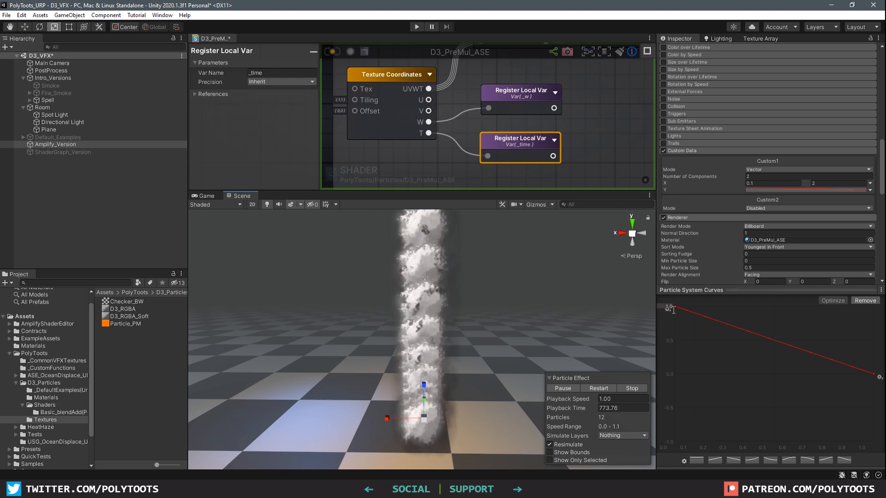
Adjust the Custom1 X range to 0.5 and 3 while watching the smoke
left_click(832, 183)
type("4")
key("Return")
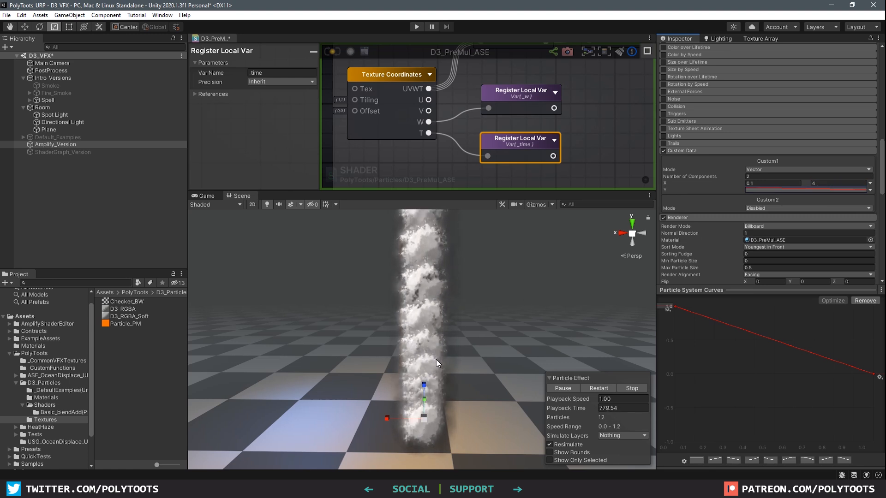
left_click(828, 183)
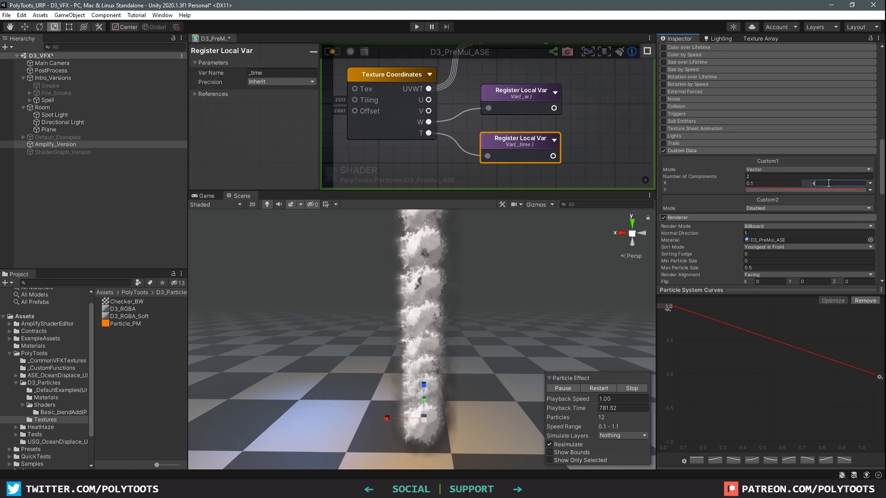
type("3")
left_click(774, 184)
type("0.5")
key("Tab")
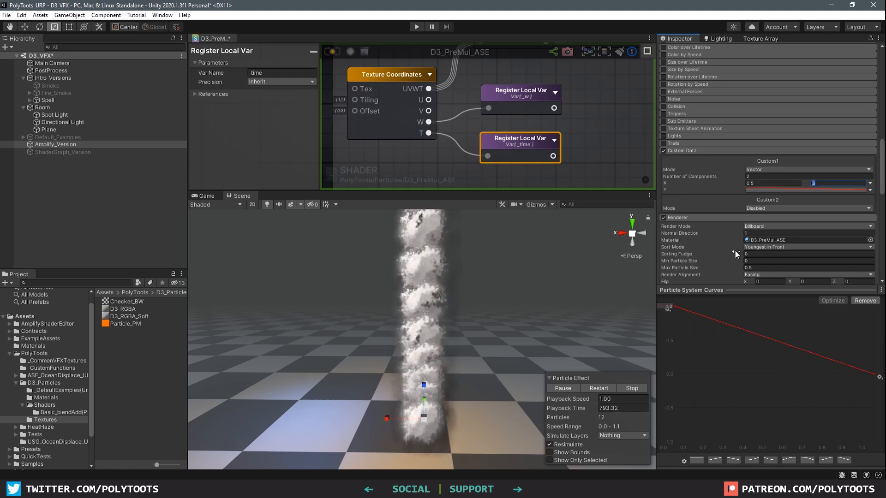
left_click(599, 147)
scroll(594, 141, "down", 5)
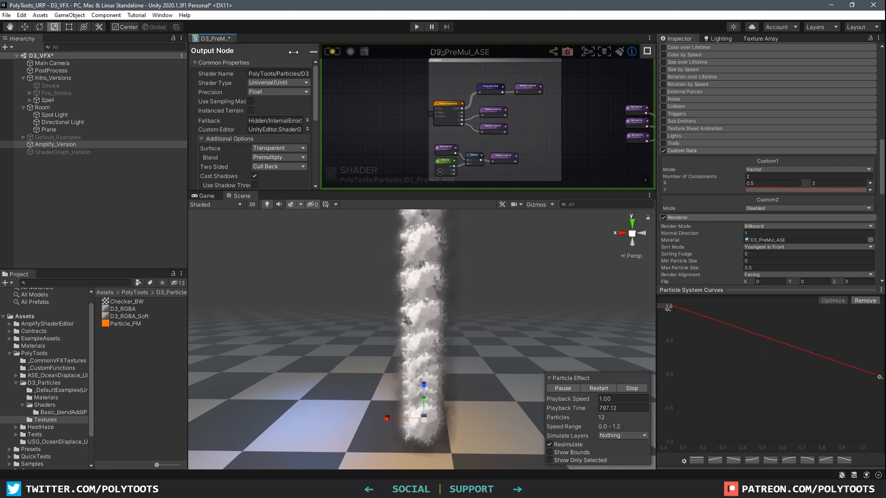
Add a texture sample below the Noise Texture and switch it to Reference mode
double_click(223, 40)
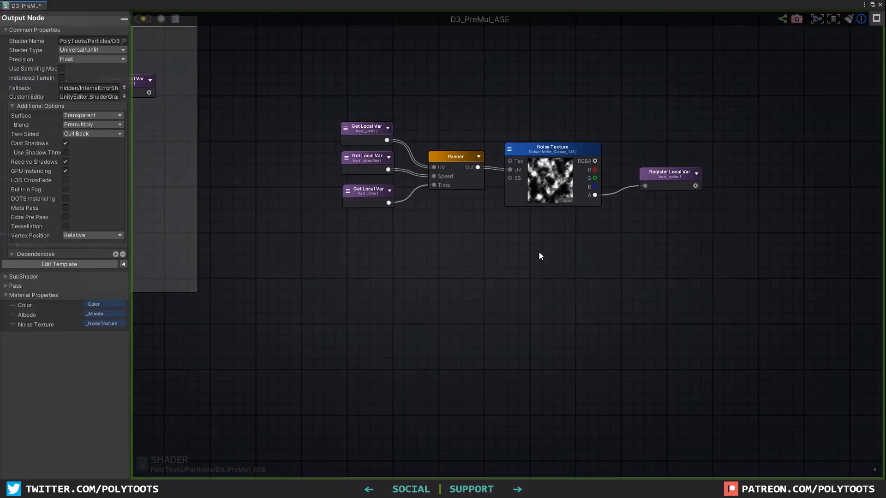
key("t")
left_click(527, 275)
left_click_drag(554, 278, 536, 278)
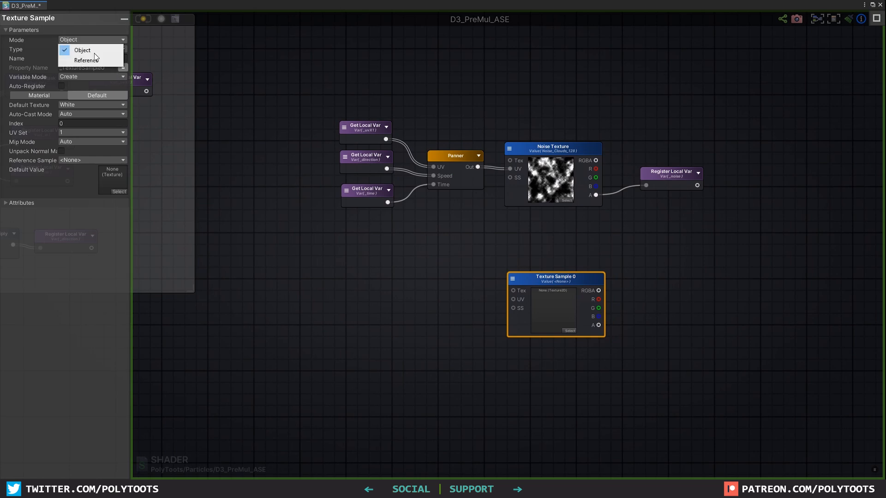
left_click(88, 60)
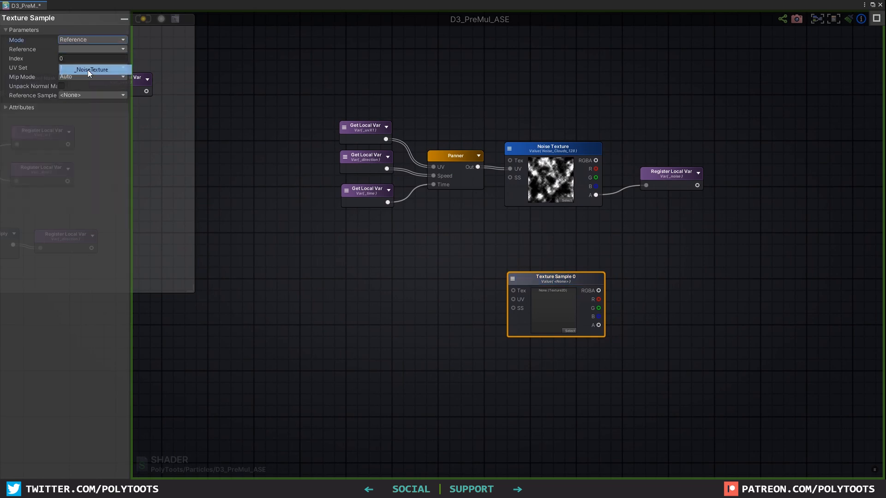
middle_click_drag(577, 401, 571, 362)
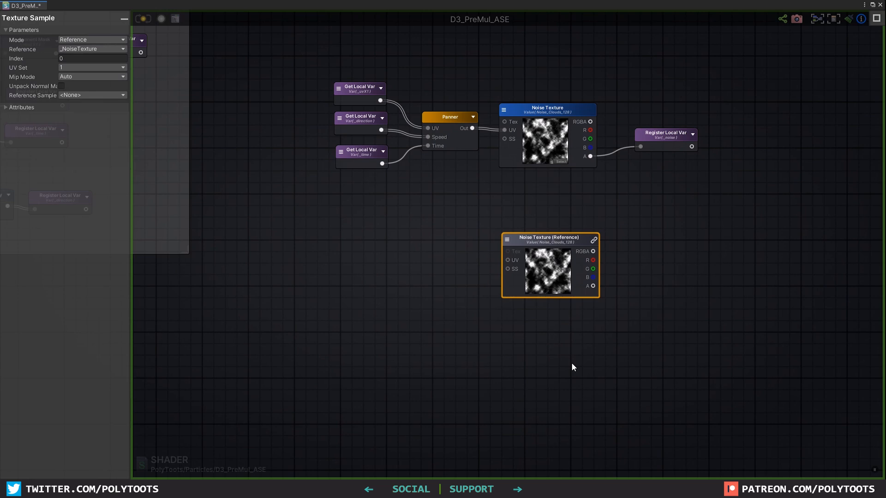
Add a second texture sample referencing _NoiseTexture and line up both reference nodes
key("t")
left_click(539, 362)
left_click_drag(575, 372, 540, 350)
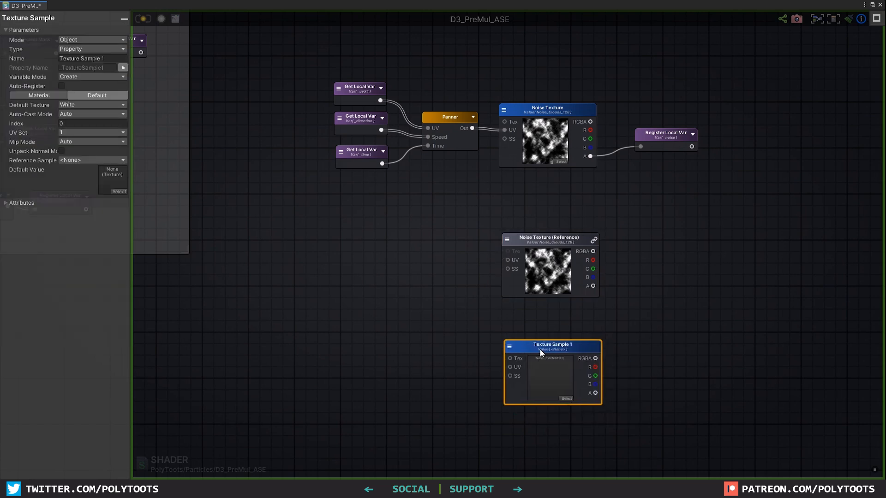
left_click(84, 40)
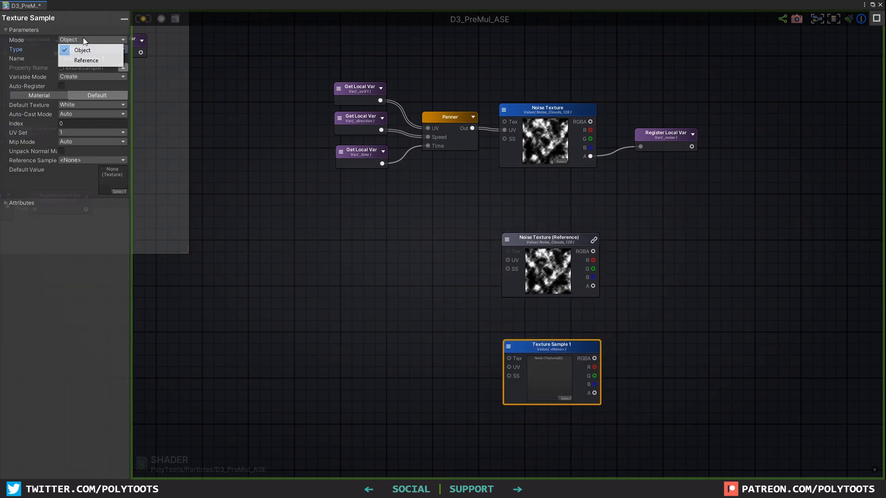
left_click(82, 59)
left_click(91, 69)
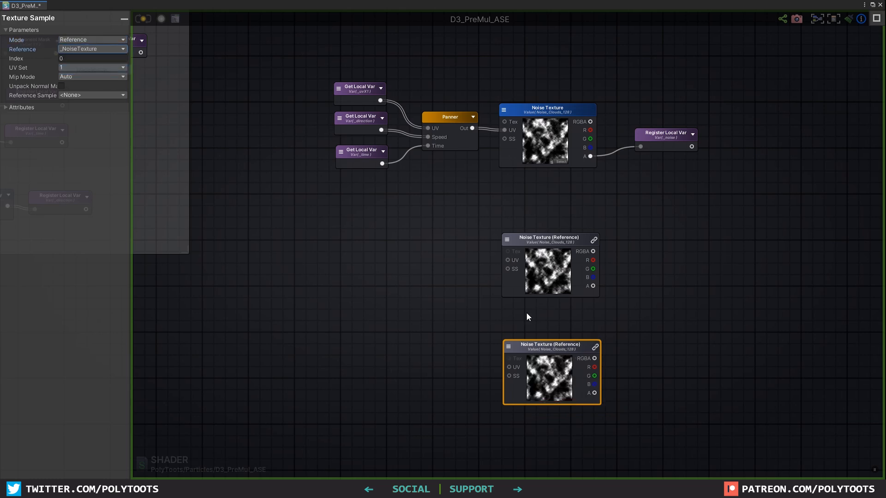
left_click_drag(539, 238, 536, 227)
left_click_drag(553, 341, 553, 325)
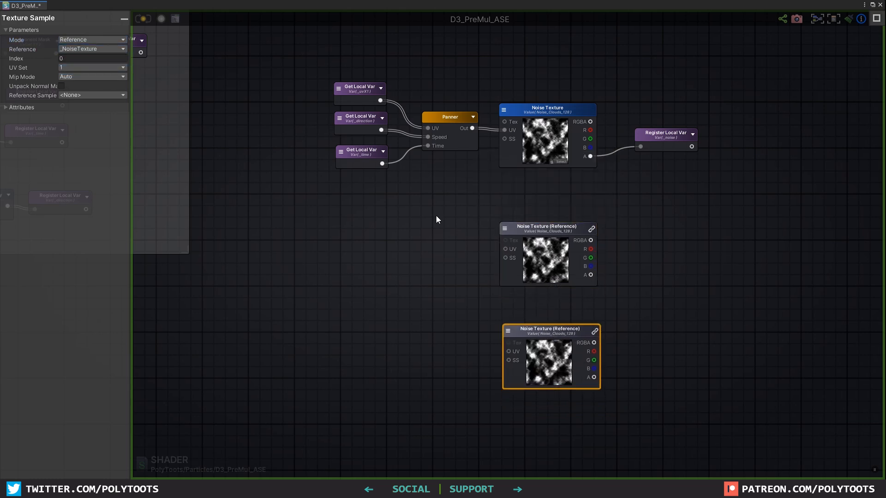
middle_click_drag(249, 61, 345, 82)
Duplicate the Panner with its getters to feed the lower noise UV; add Component Mask and Multiply in UVs
left_click_drag(544, 141, 545, 138)
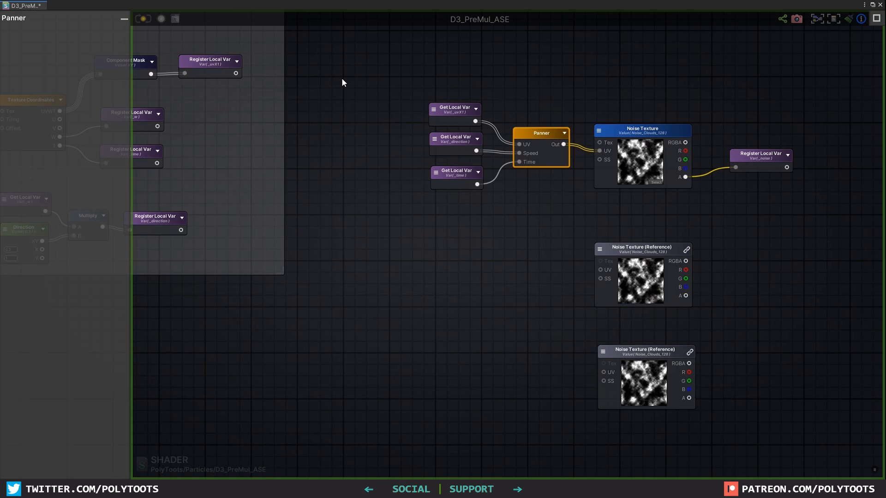
left_click(458, 146, "shift")
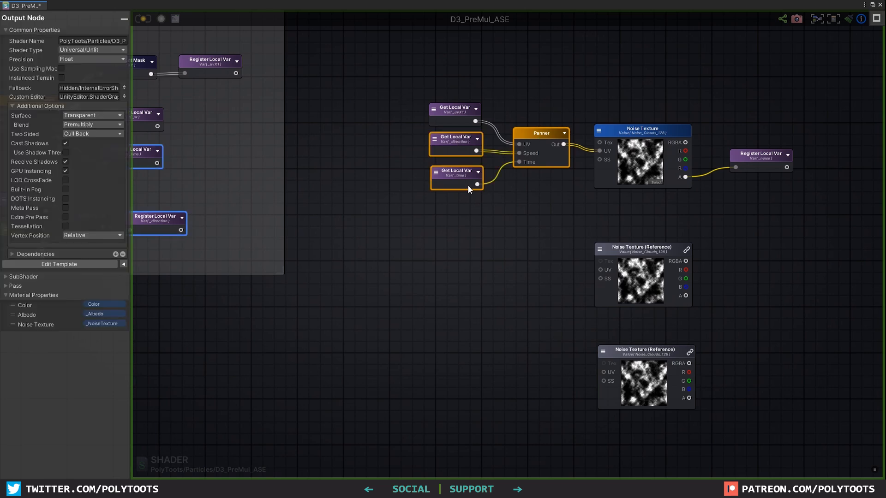
key("ctrl+d")
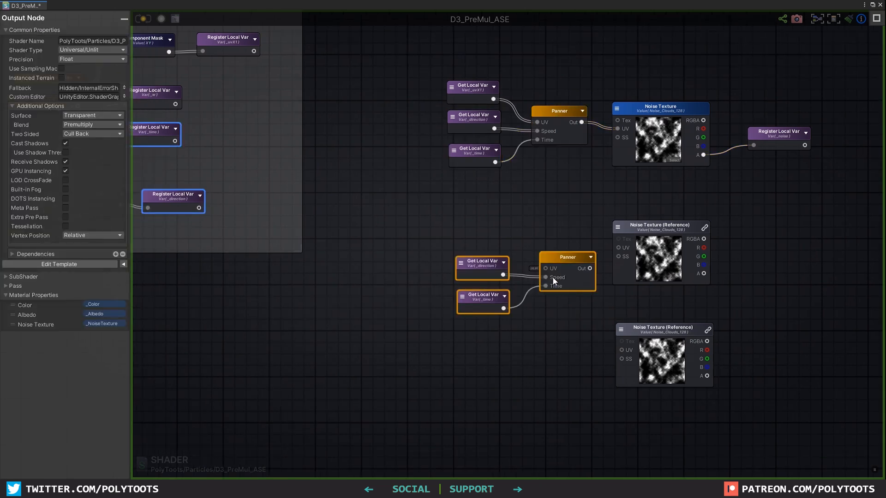
left_click_drag(565, 257, 550, 248)
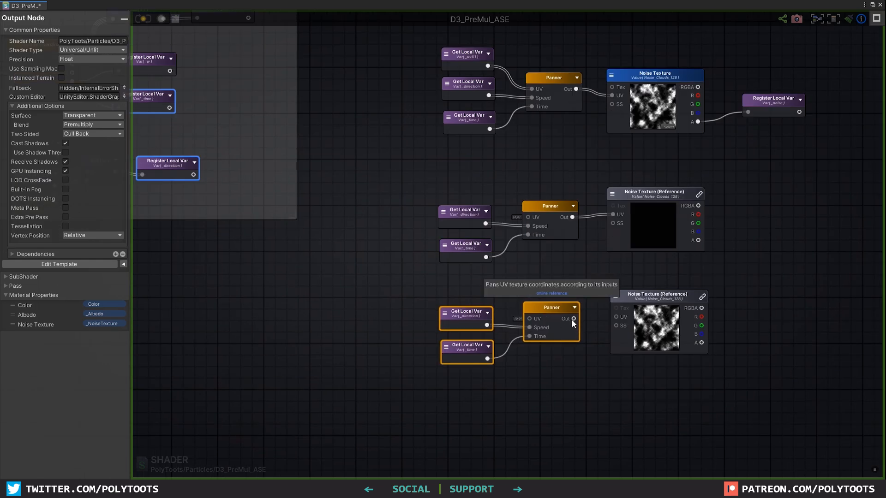
left_click_drag(574, 318, 654, 304)
left_click(654, 301)
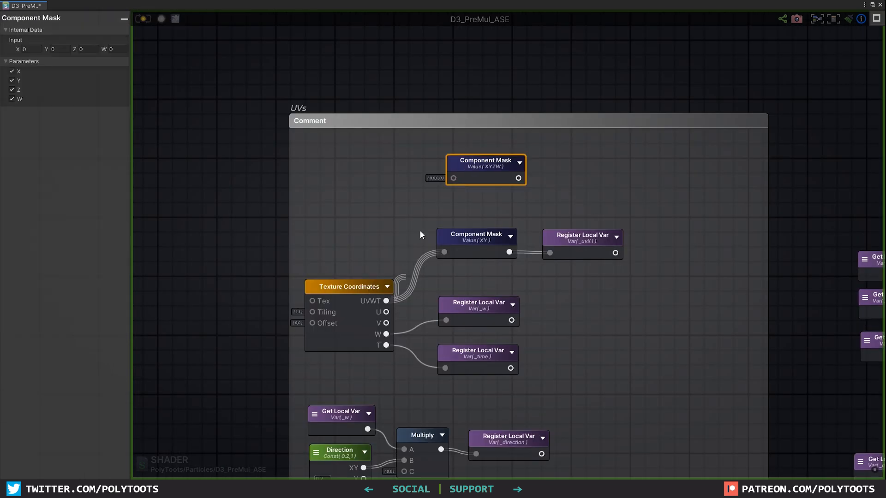
left_click_drag(387, 301, 444, 164)
left_click(524, 167)
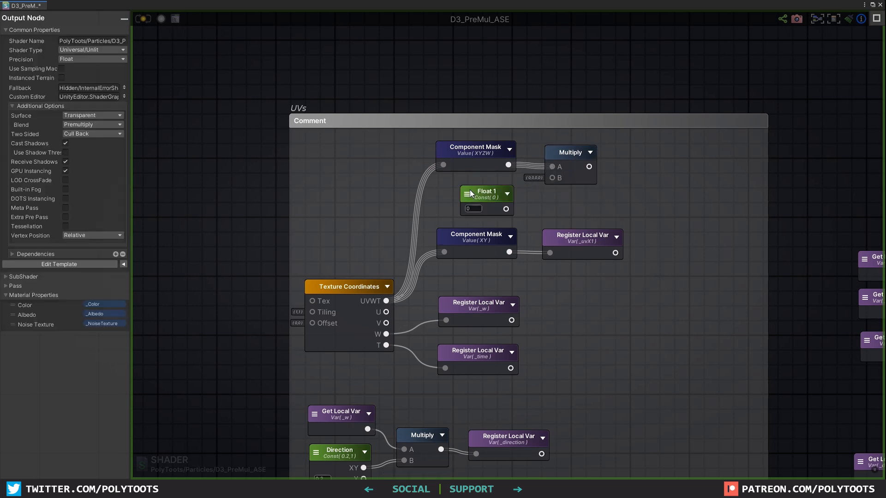
Multiply the masked UVs by a Float 0.5 and store the result as local variable _uvx05
left_click(477, 203)
left_click(563, 152)
left_click(618, 155)
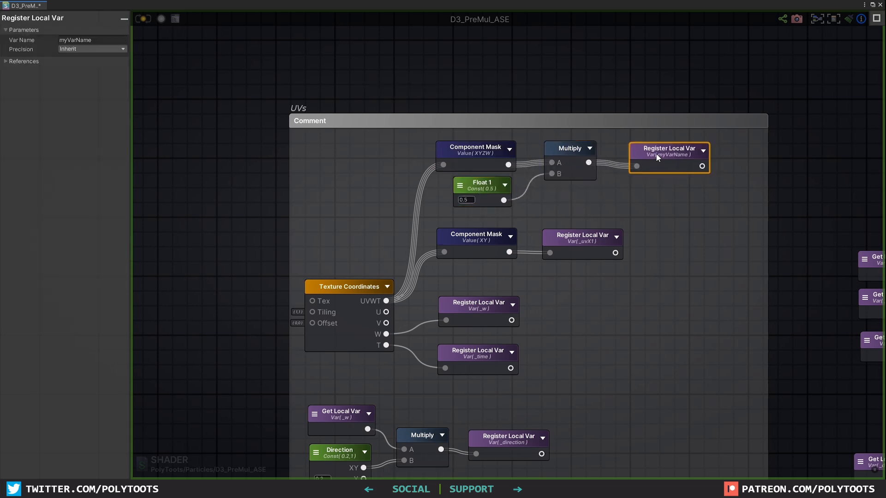
left_click(108, 40)
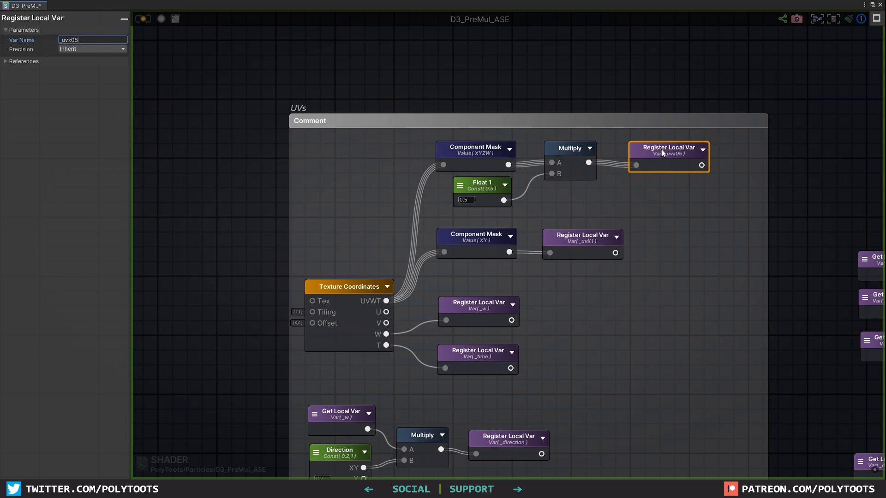
Duplicate the scaled-UV chain as a new variable _uvx2 with a Float of 2
left_click_drag(431, 137, 531, 193)
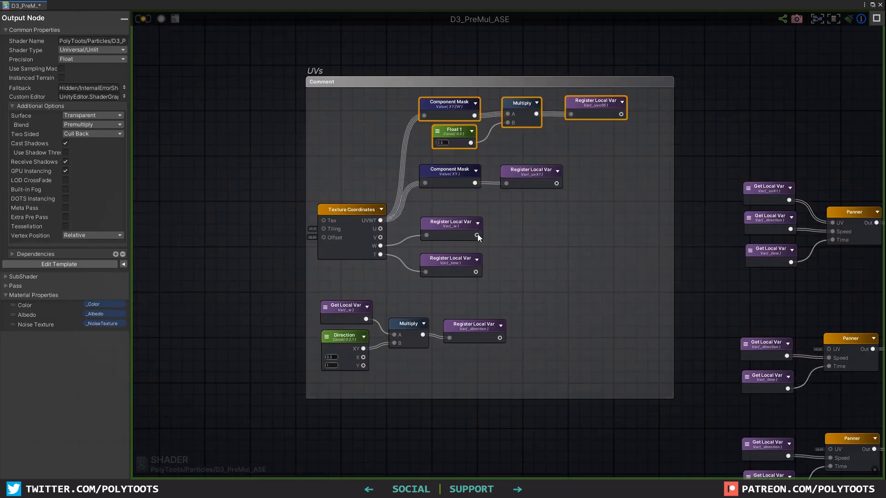
key("ctrl+d")
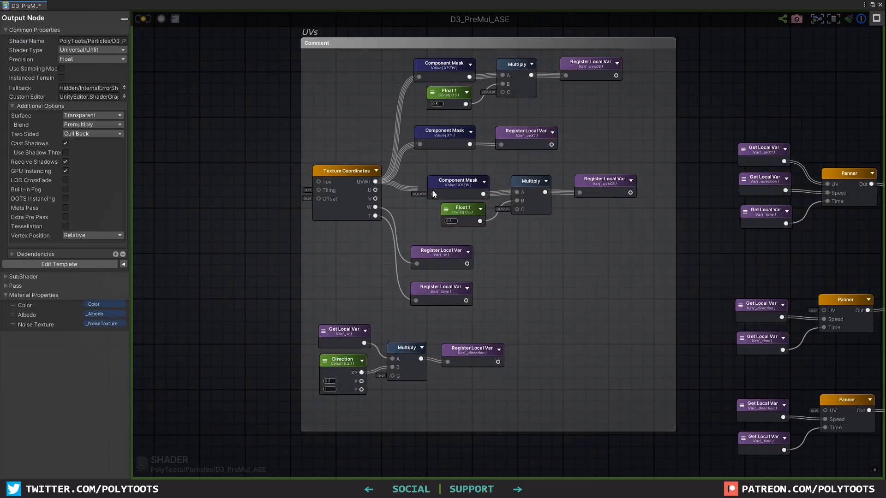
scroll(599, 177, "up", 2)
left_click(598, 177)
type("2")
left_click(405, 227)
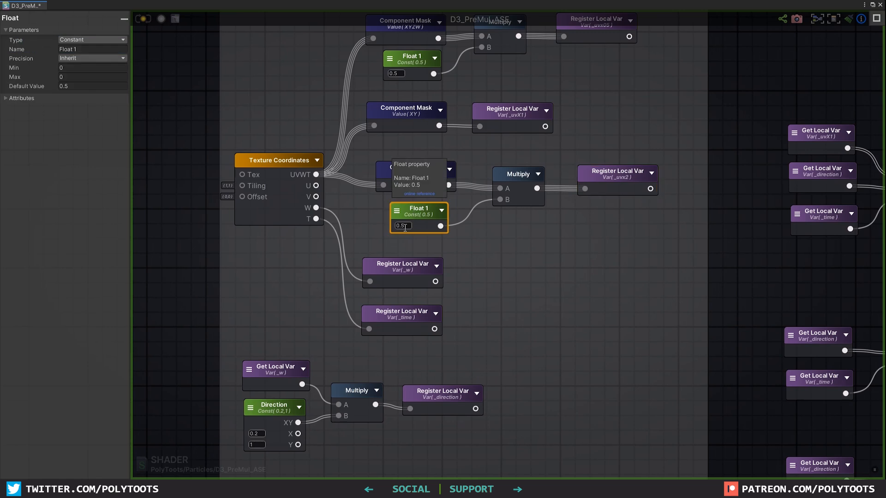
left_click(414, 242)
left_click(420, 211)
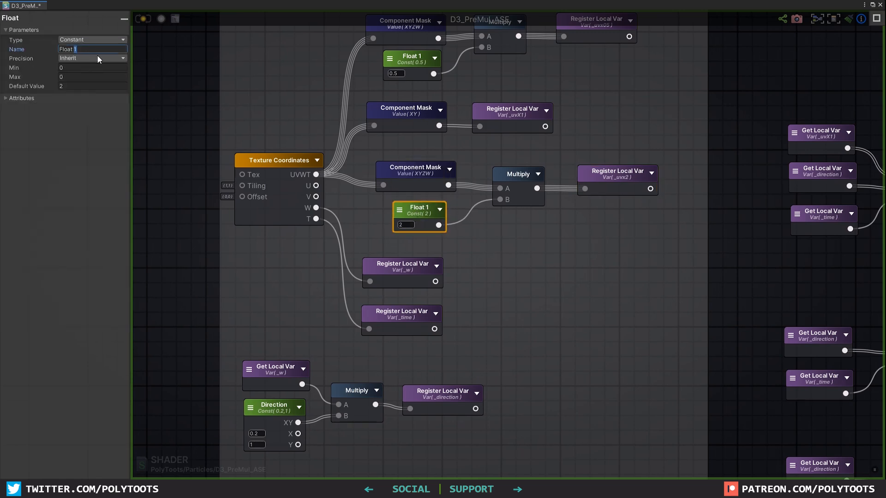
left_click(330, 106)
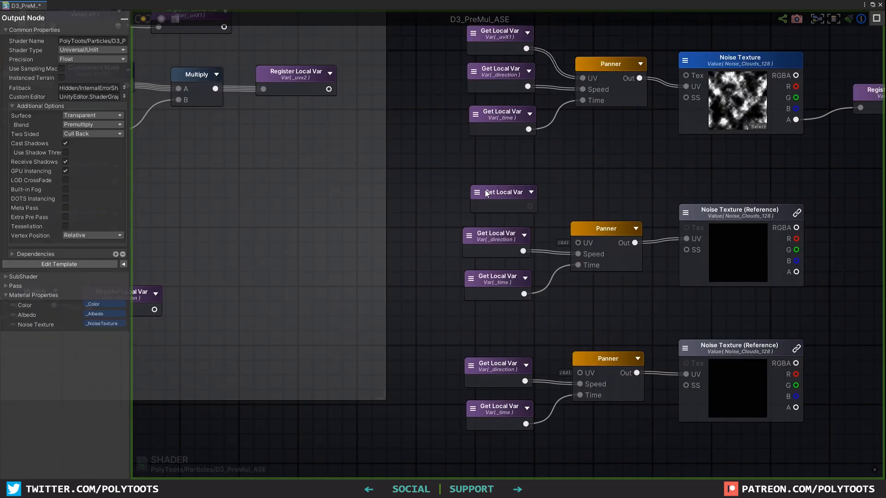
Point the middle noise's UV getter to _uvX1 and the bottom noise's getter to _uvx2
left_click(475, 198)
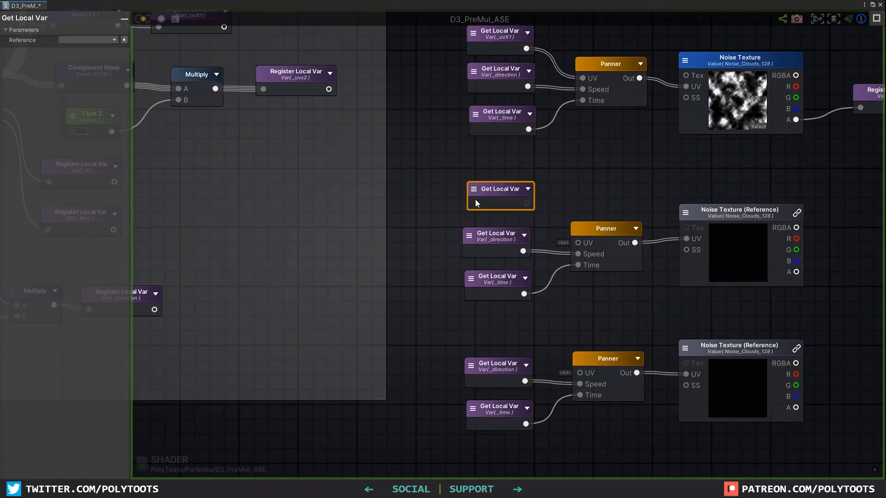
left_click(482, 38)
left_click(528, 189)
left_click(493, 263)
left_click(459, 277)
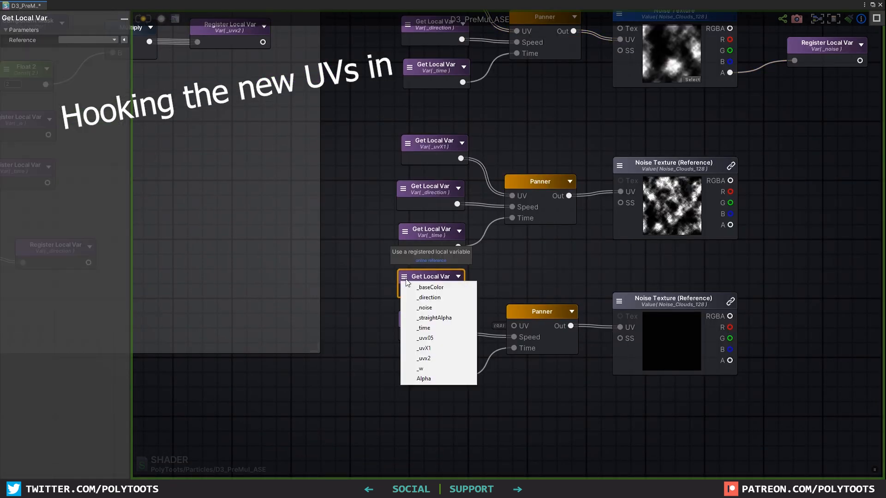
left_click(419, 359)
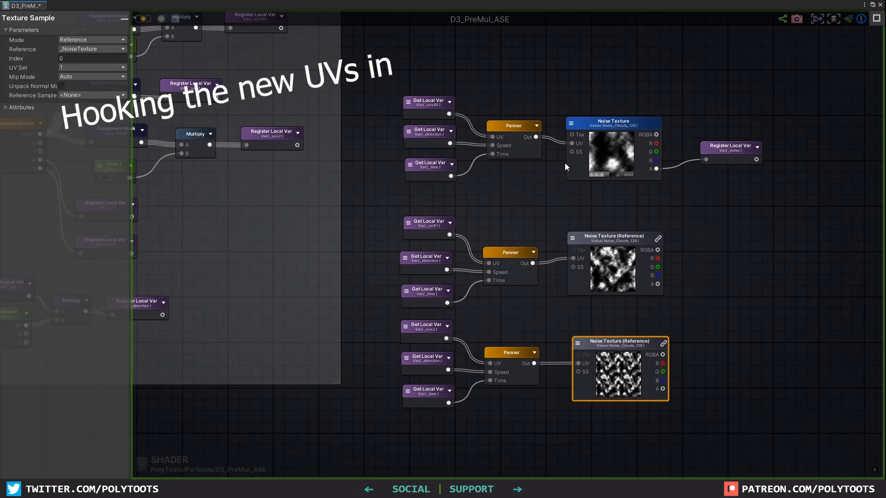
left_click(732, 170)
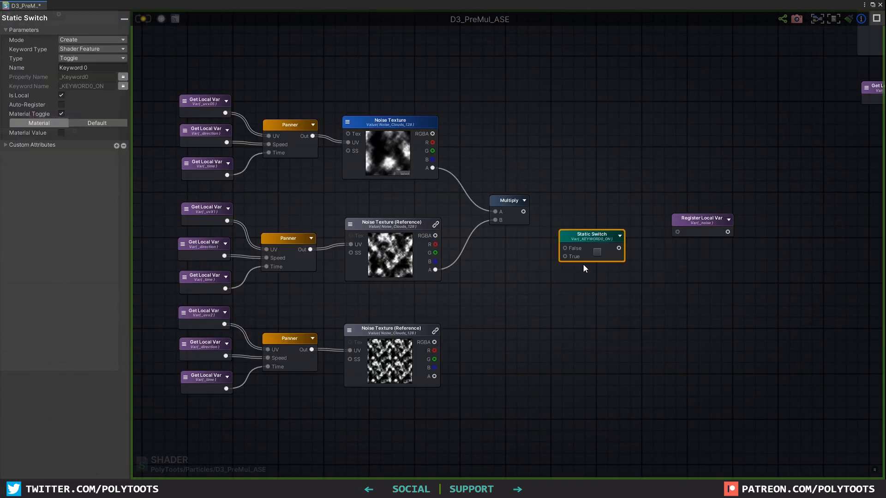
Add a Static Switch named Dual Alpha fed by the multiplied noise in its True input
left_click_drag(582, 263, 583, 227)
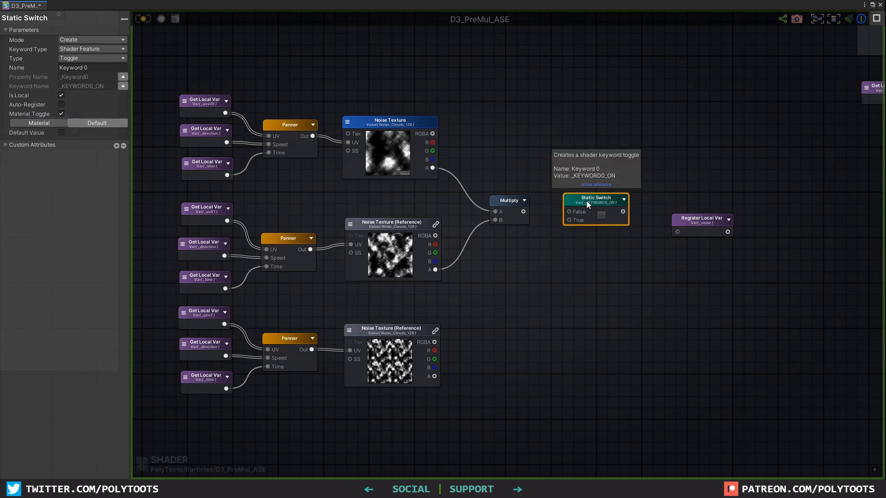
left_click_drag(701, 215, 735, 227)
left_click(105, 68)
type("Dual Alpha")
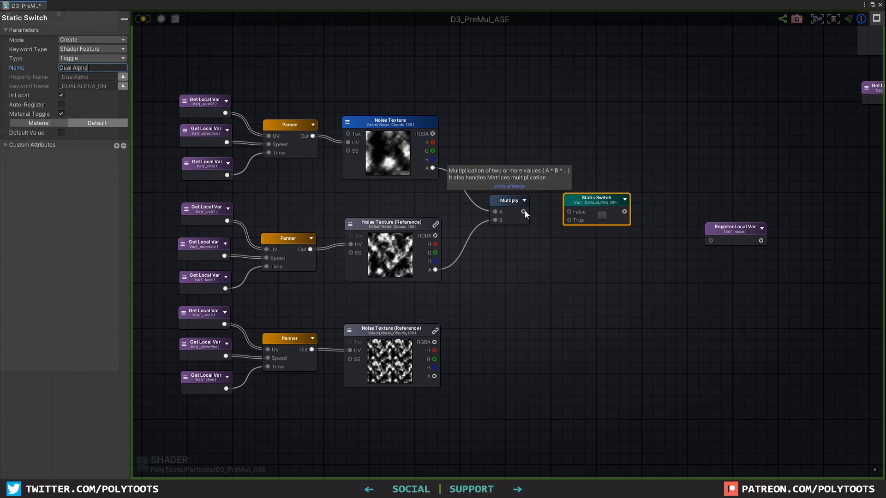
left_click_drag(523, 211, 565, 247)
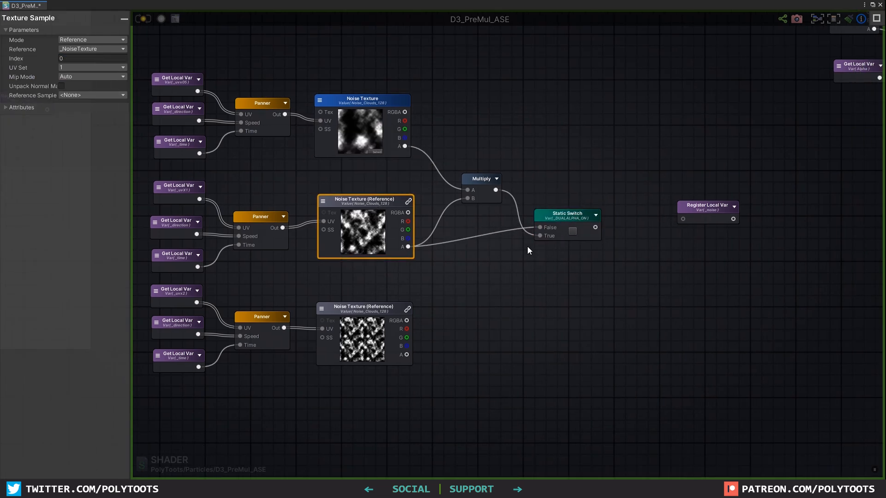
Add a Triple Alpha Static Switch after Dual Alpha, with a Multiply bringing in the third noise alpha
right_click(555, 280)
type("switch")
left_click(584, 316)
left_click(95, 67)
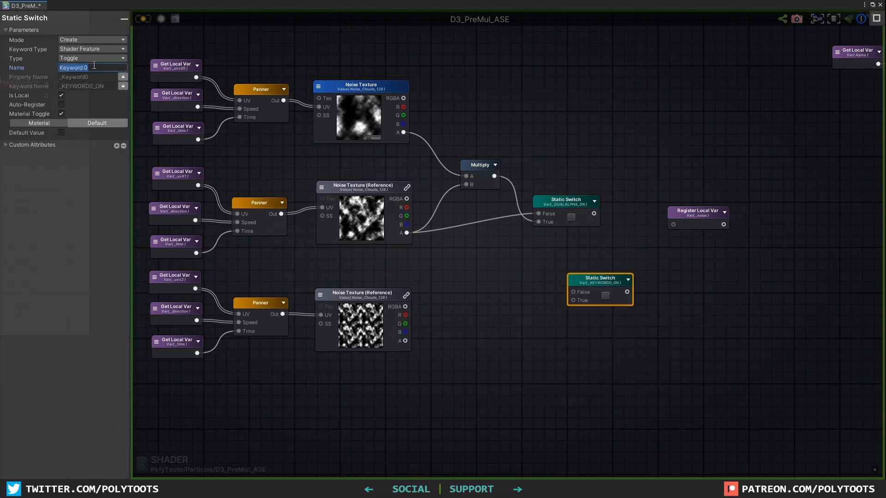
left_click_drag(567, 294, 573, 292)
left_click_drag(602, 280, 649, 295)
key("m")
left_click(562, 303)
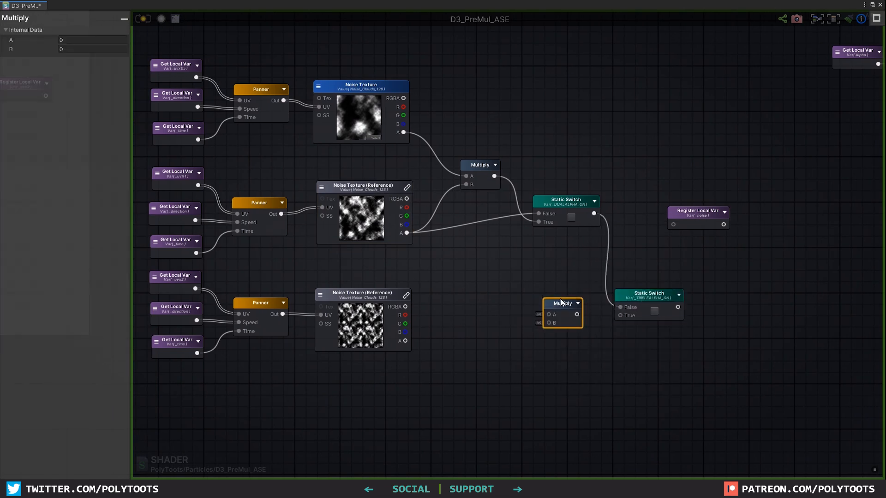
left_click_drag(494, 176, 548, 315)
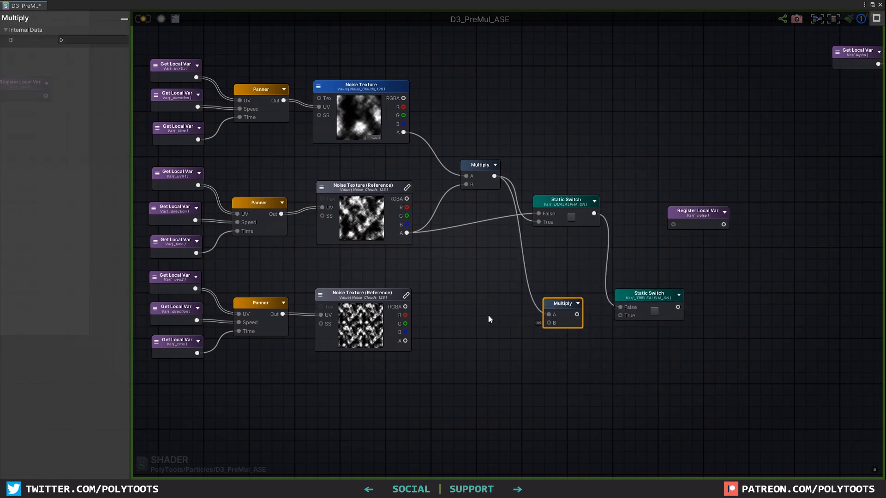
left_click_drag(577, 315, 620, 307)
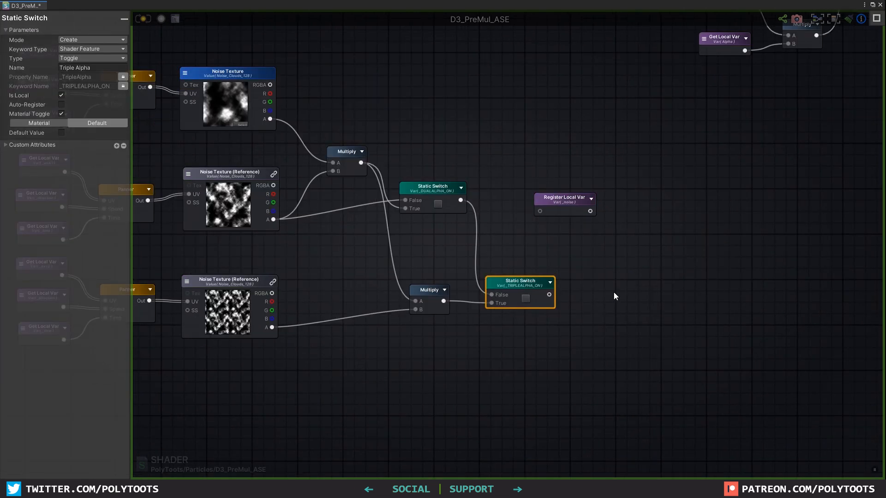
Multiply the Triple Alpha output by an exposed Float property Noise Multiply before the _noise variable
key("m")
left_click(613, 292)
left_click_drag(549, 294, 600, 301)
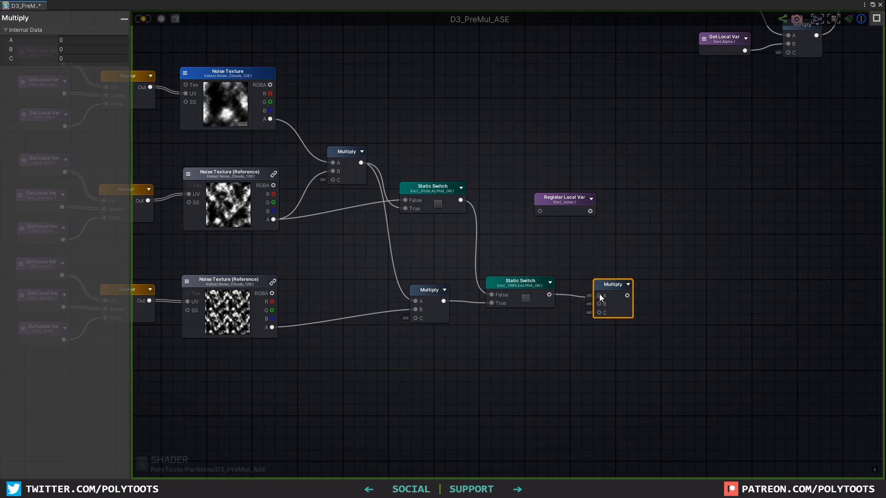
key("1")
left_click(543, 324)
left_click(93, 39)
left_click(85, 60)
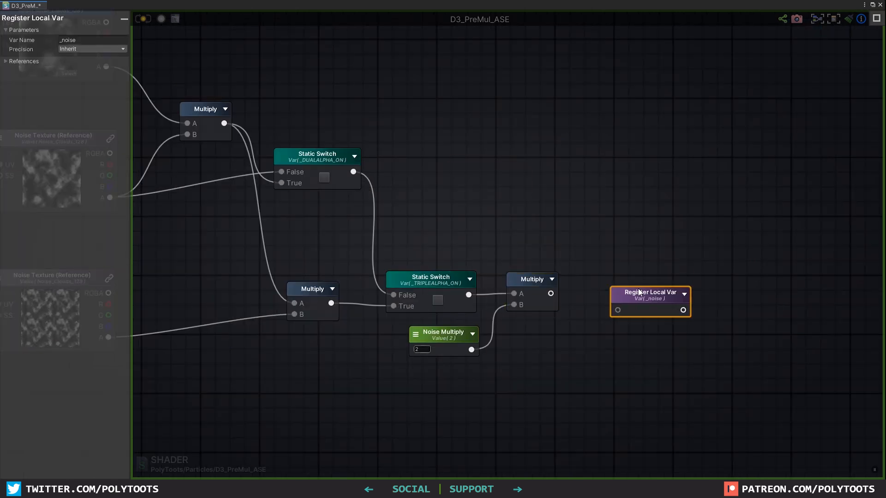
scroll(493, 295, "down", 5)
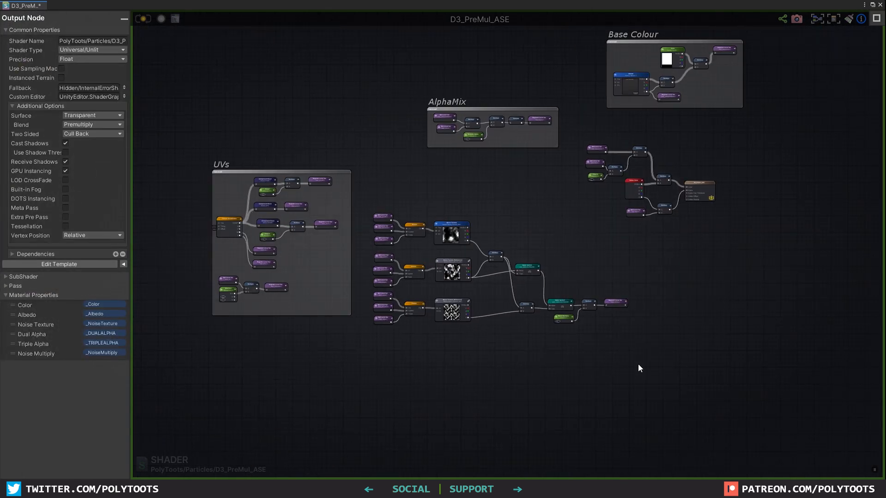
left_click_drag(646, 373, 371, 219)
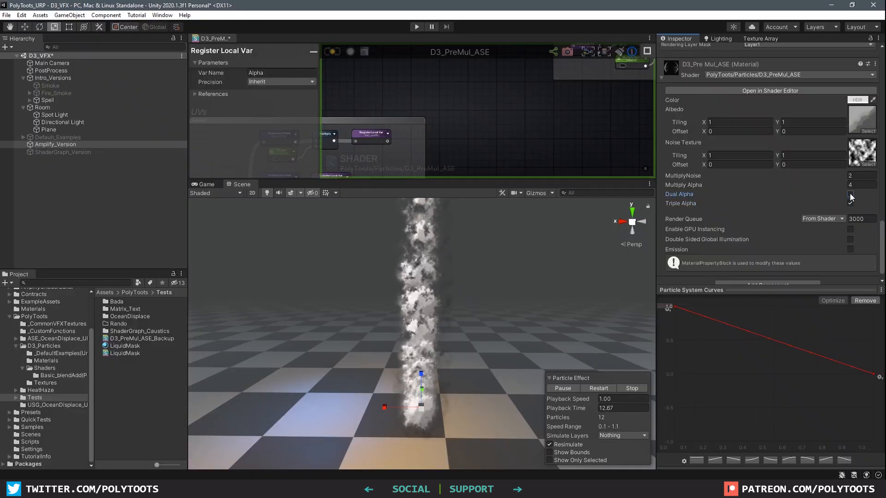
Toggle Dual Alpha off and back on in the material, then raise the HDR colour intensity
left_click(850, 195)
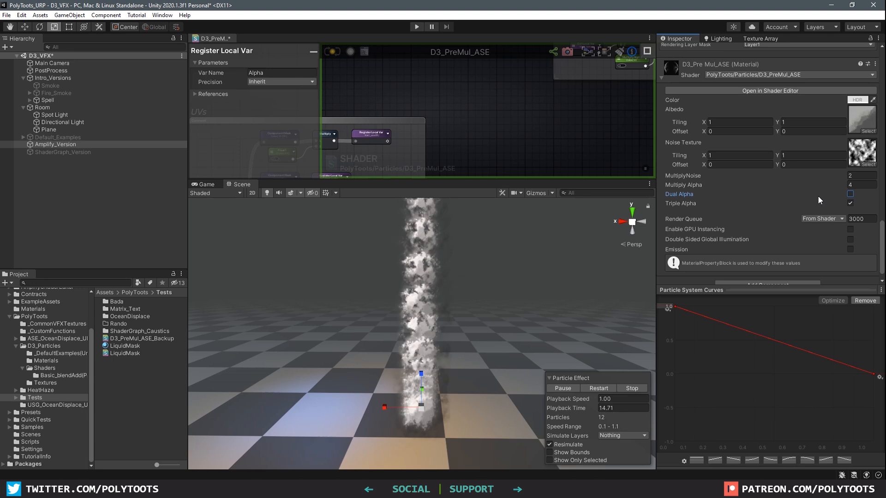
left_click(850, 194)
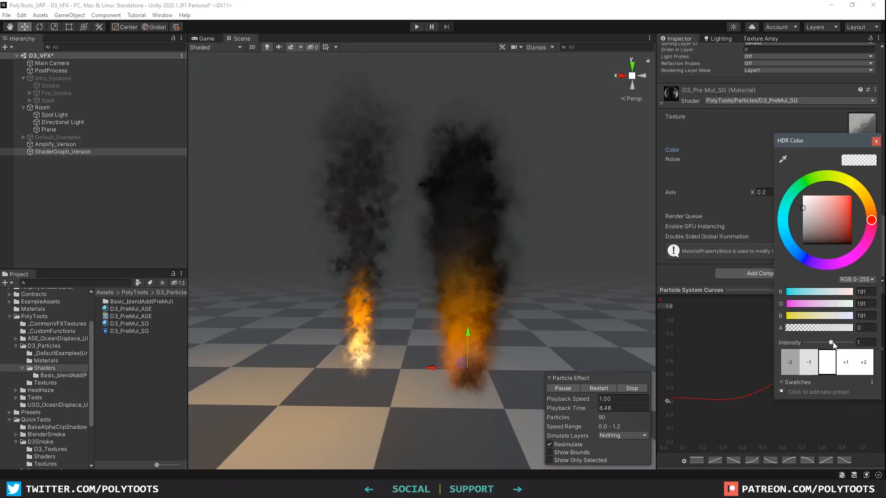
left_click_drag(833, 343, 837, 343)
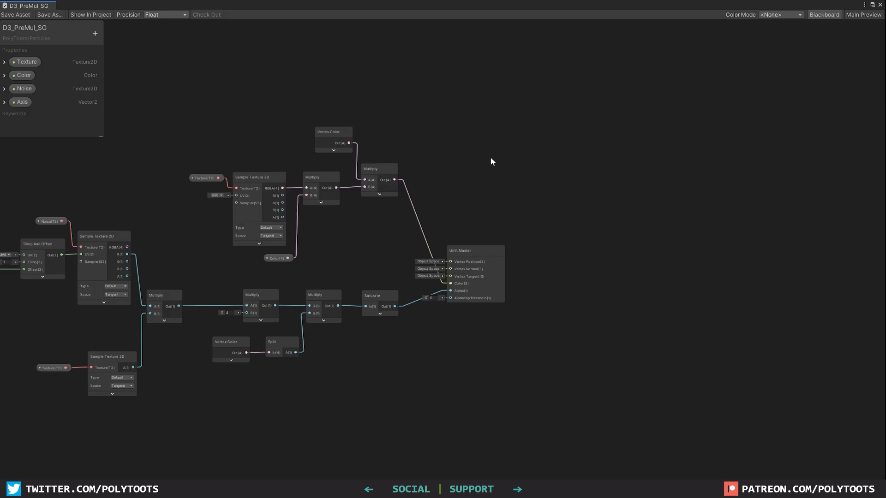
Reposition the noise multiply chain, alpha texture samples and noise UV nodes in the D3_PreMul_SG graph
scroll(490, 161, "up", 5)
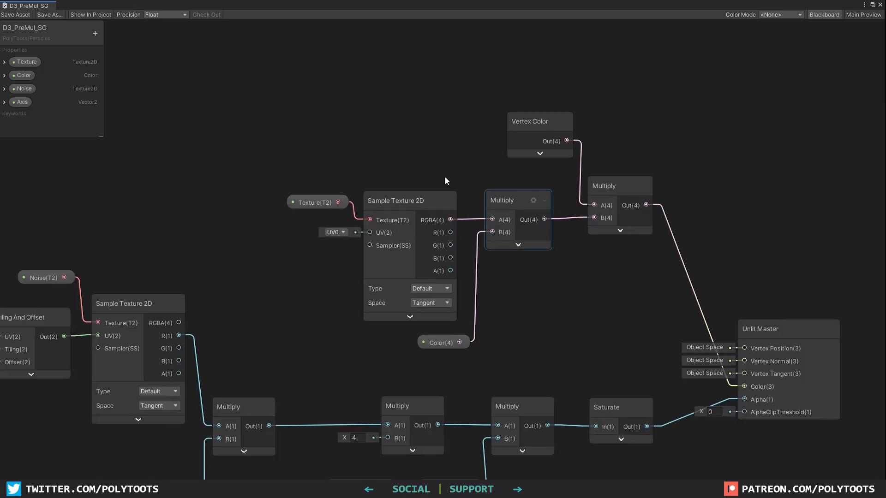
left_click_drag(629, 342, 627, 341)
left_click_drag(618, 185, 667, 114)
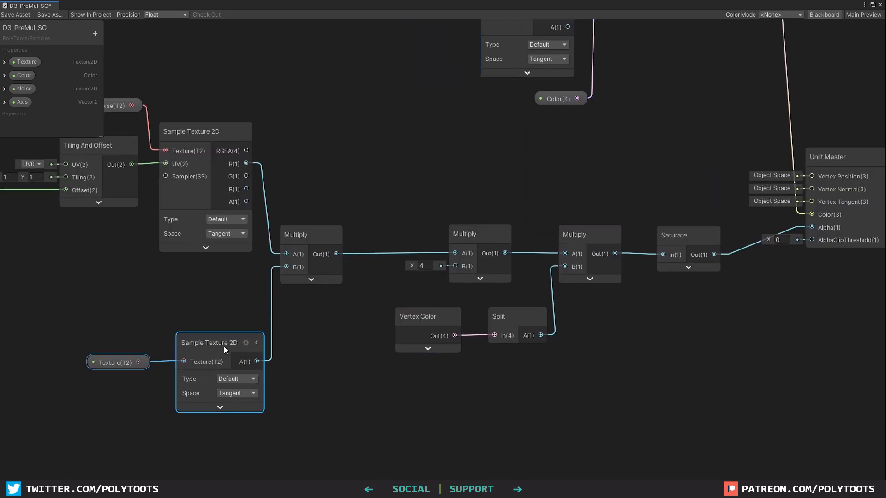
left_click_drag(226, 349, 222, 348)
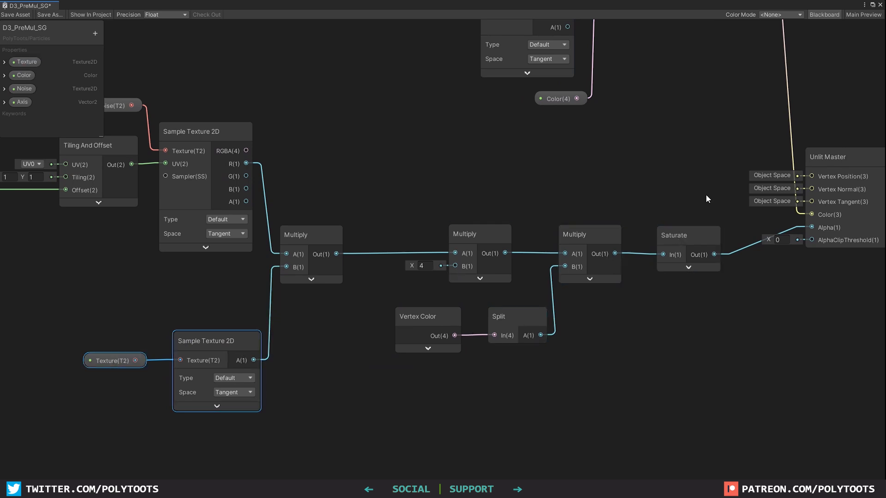
left_click(310, 233)
middle_click_drag(309, 230, 755, 269)
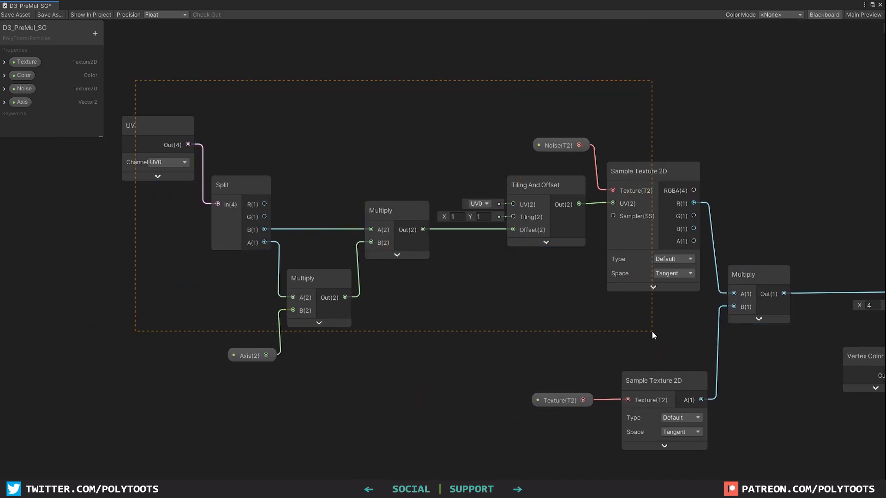
left_click_drag(657, 351, 657, 355)
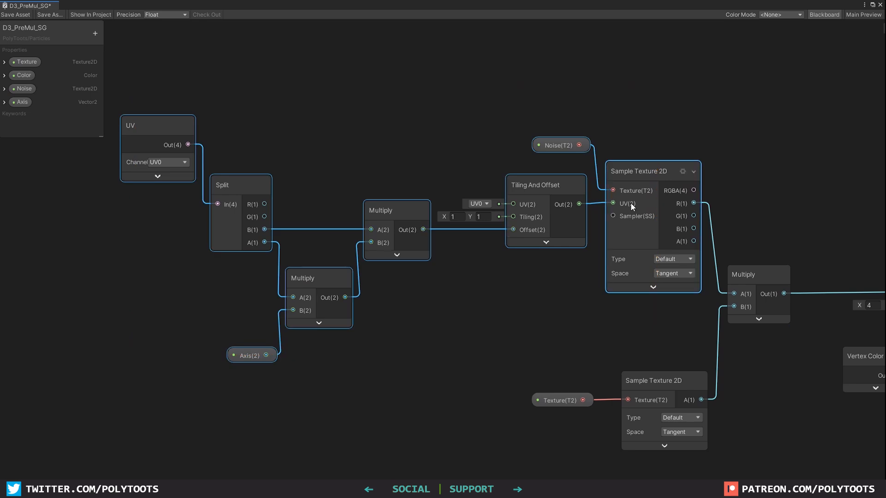
left_click_drag(634, 168, 638, 152)
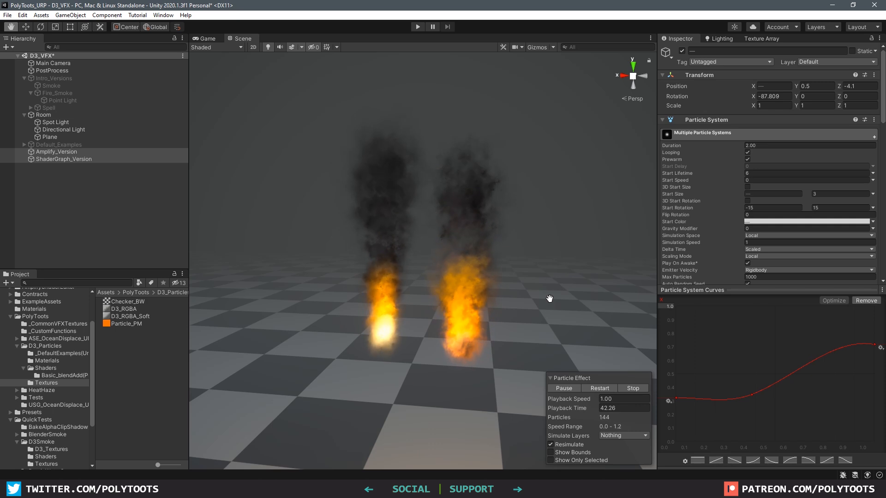
Select Amplify_Version in the Hierarchy and tick Triple Alpha on its material
left_click(74, 154)
scroll(854, 217, "down", 10)
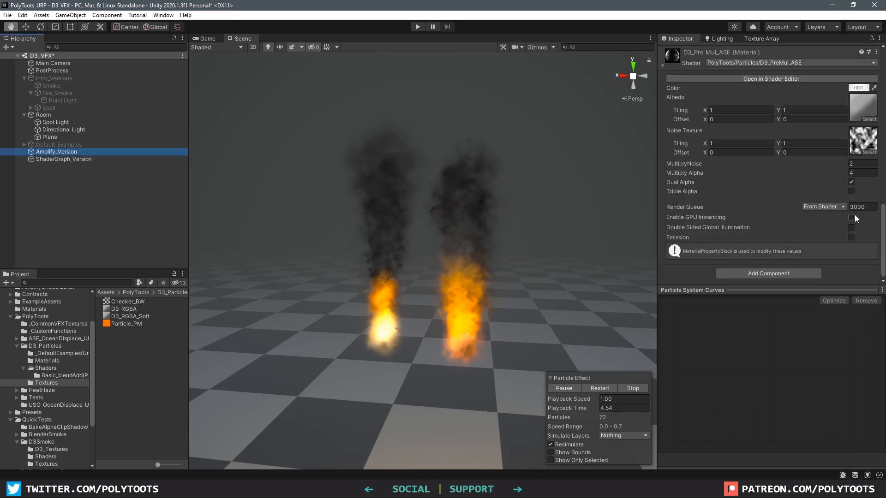
left_click(851, 191)
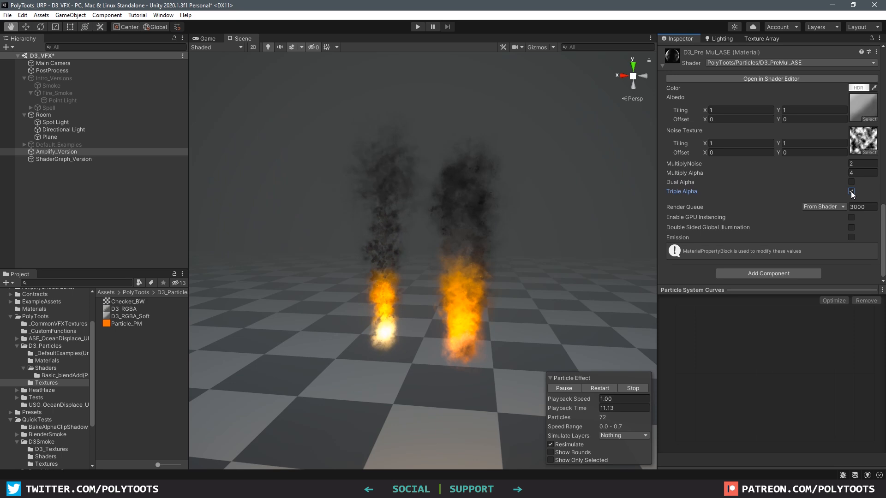